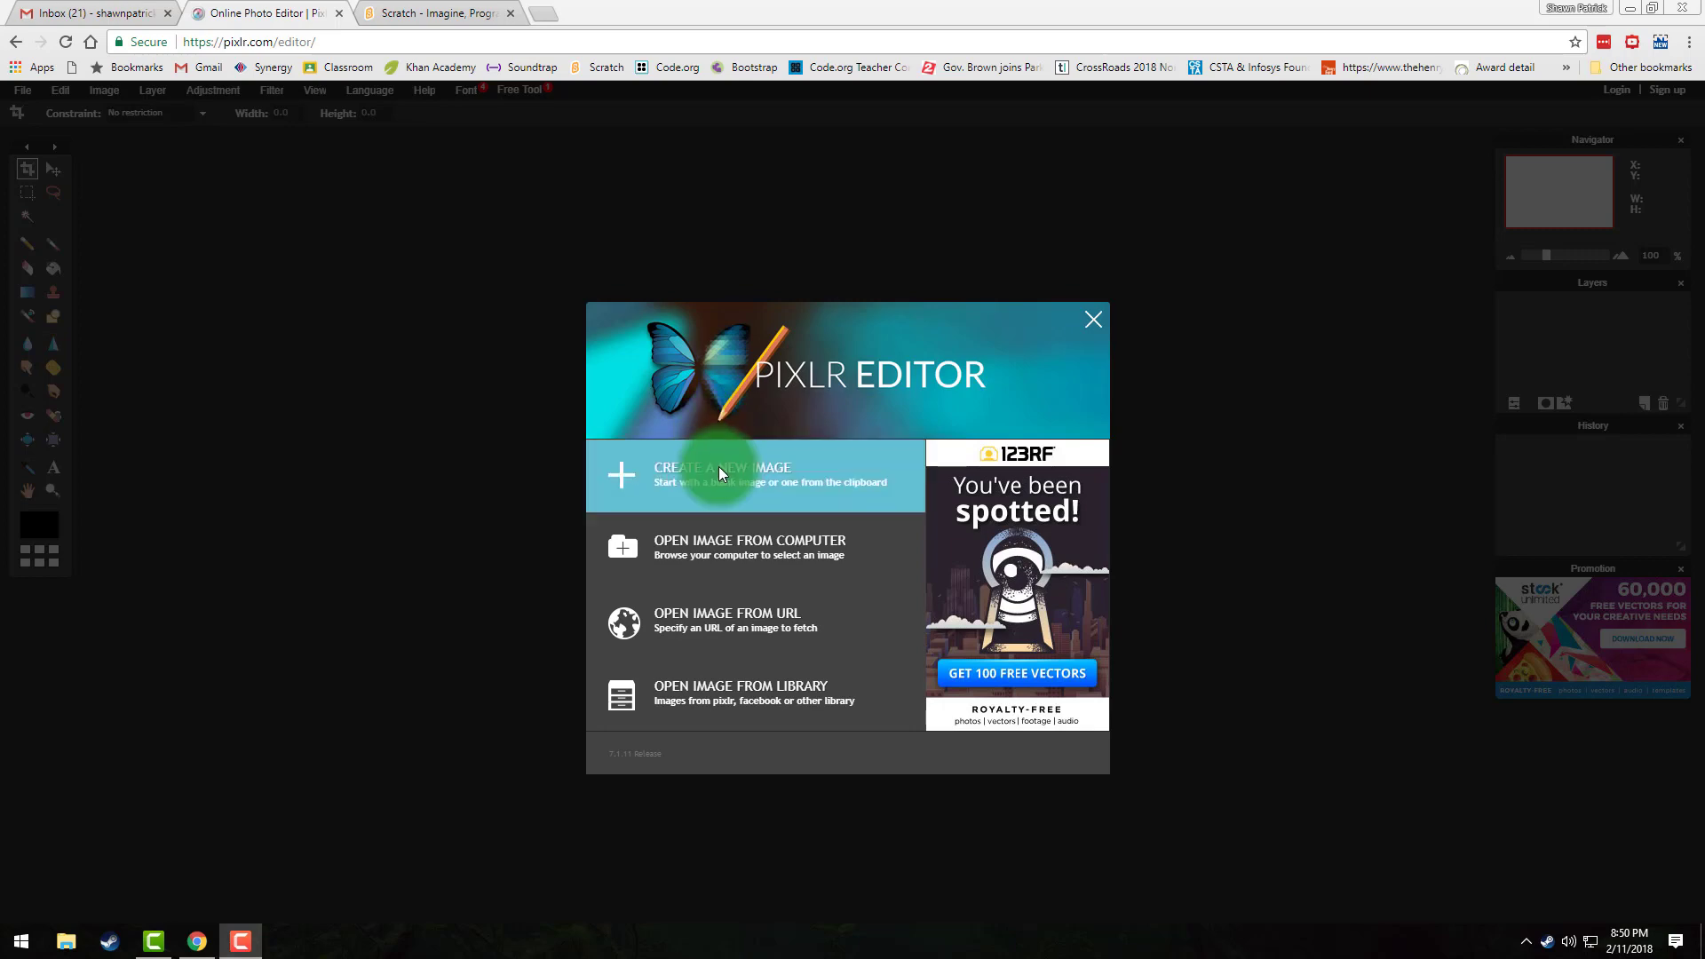
Open the Snorlakz Sprite Sheet image from the 2-4 Sprite Sheet Project folder on the computer.
left_click(784, 549)
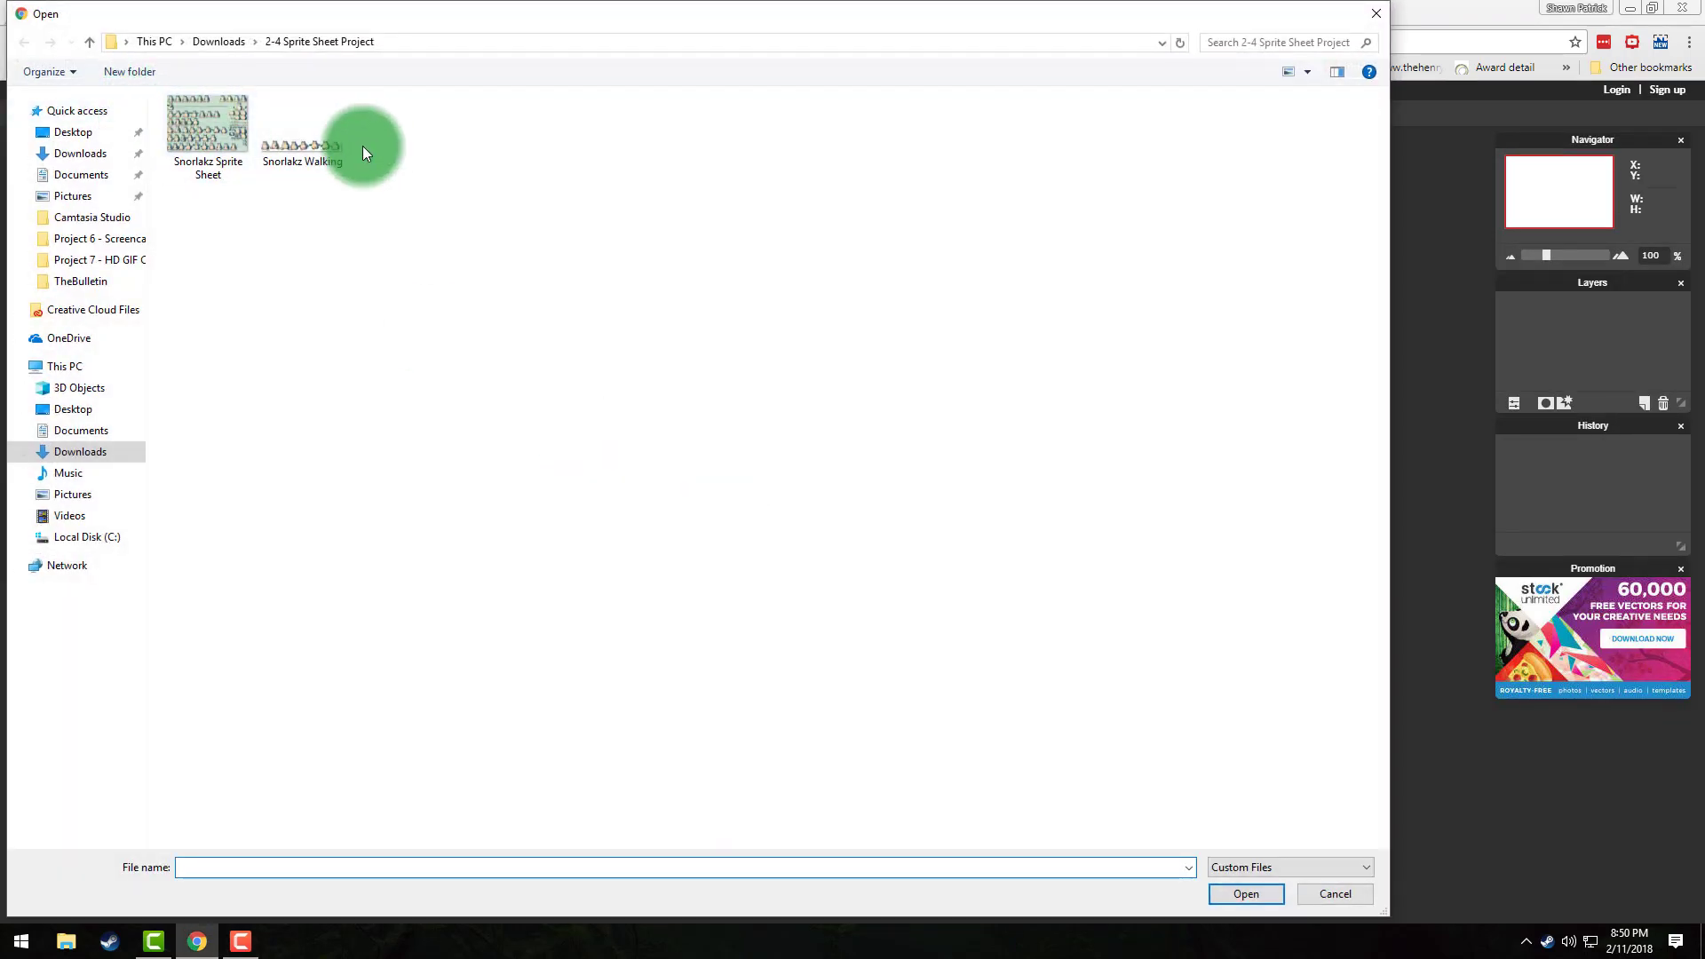
left_click(235, 145)
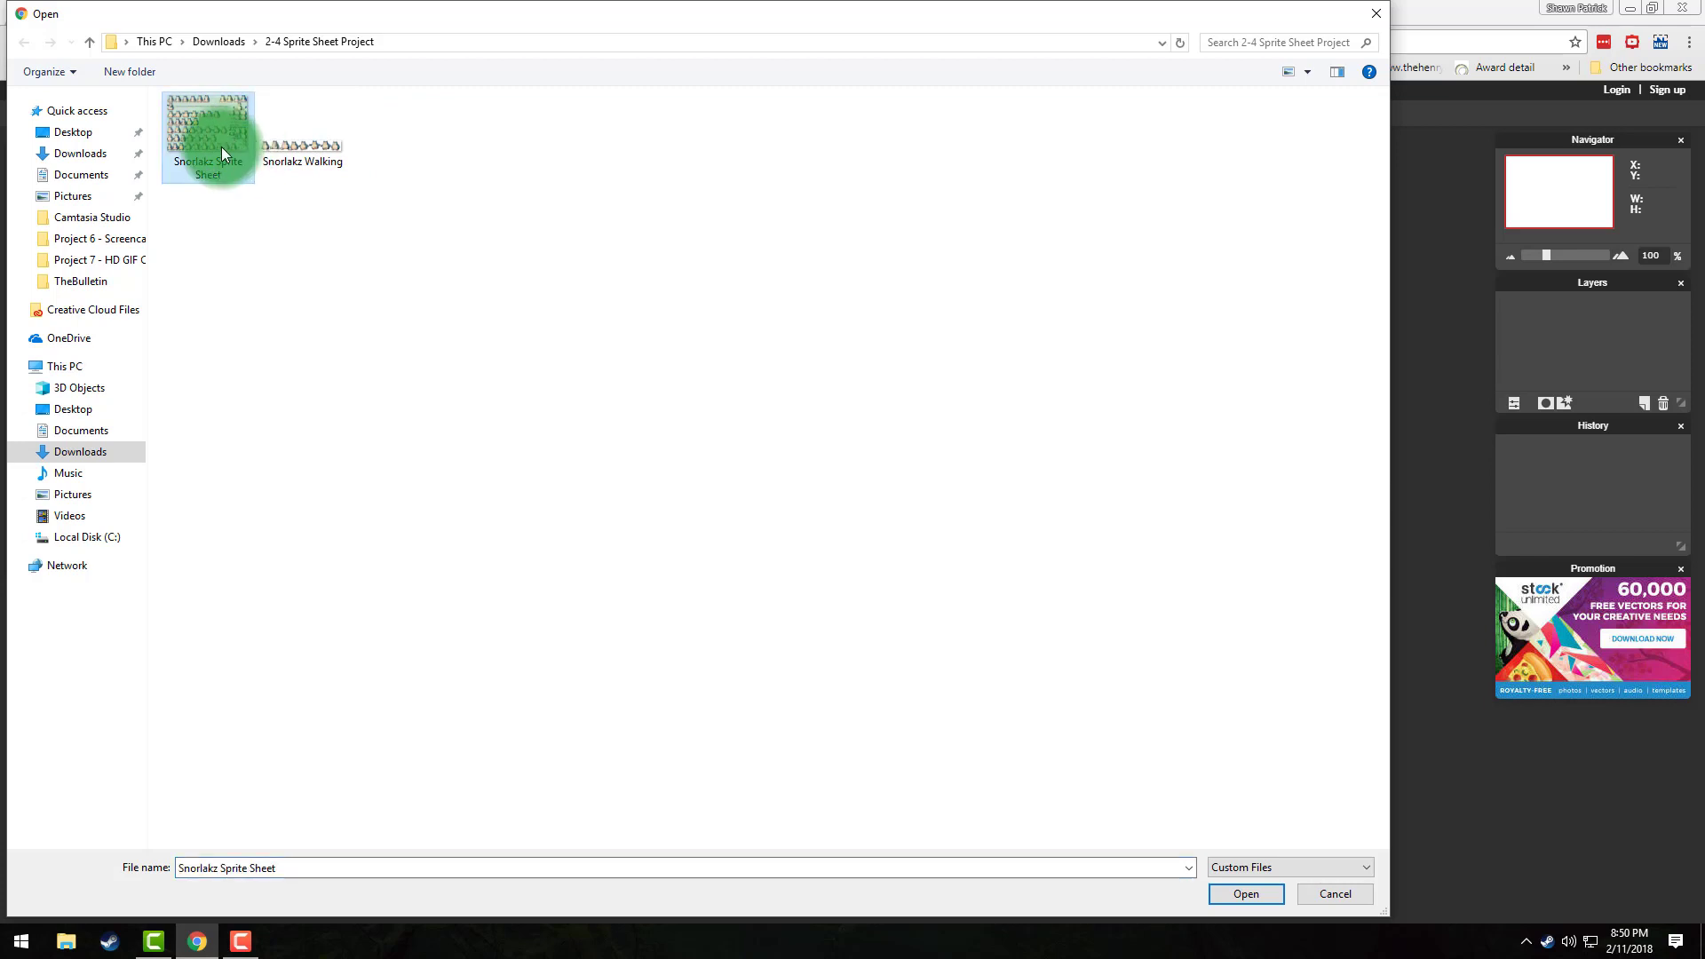
double_click(222, 153)
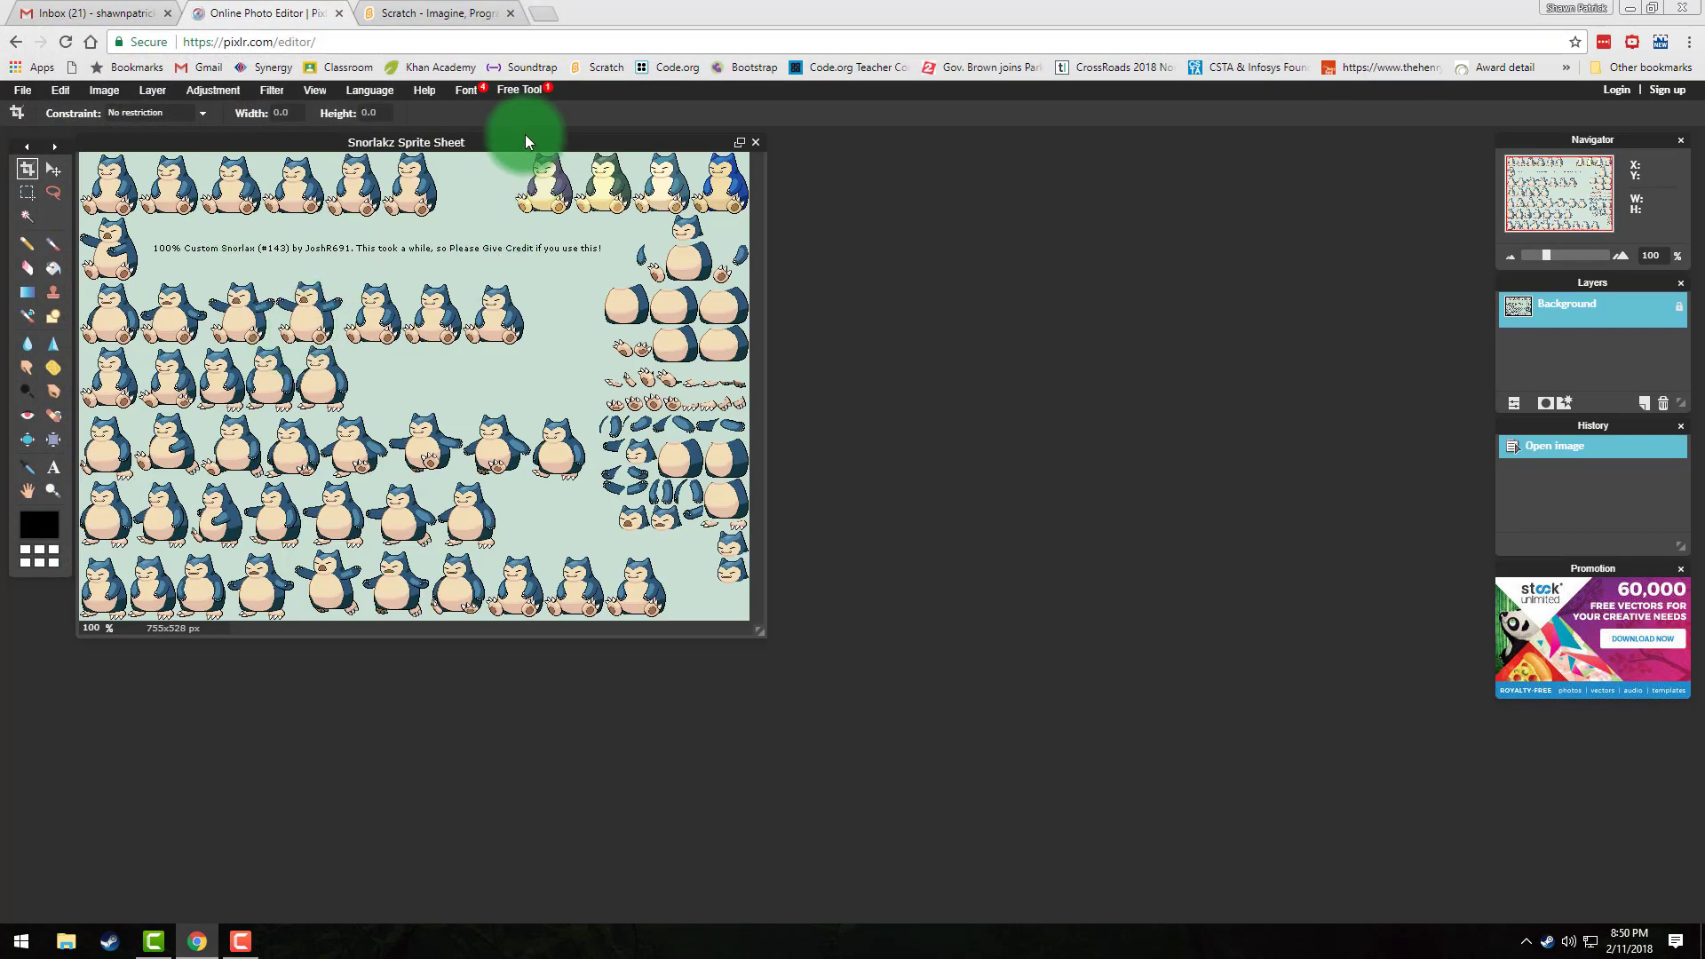
Crop the sprite sheet to the fifth row, the one with eight walking Snorlax sprites, about 574 by 78 pixels.
left_click_drag(530, 151, 670, 217)
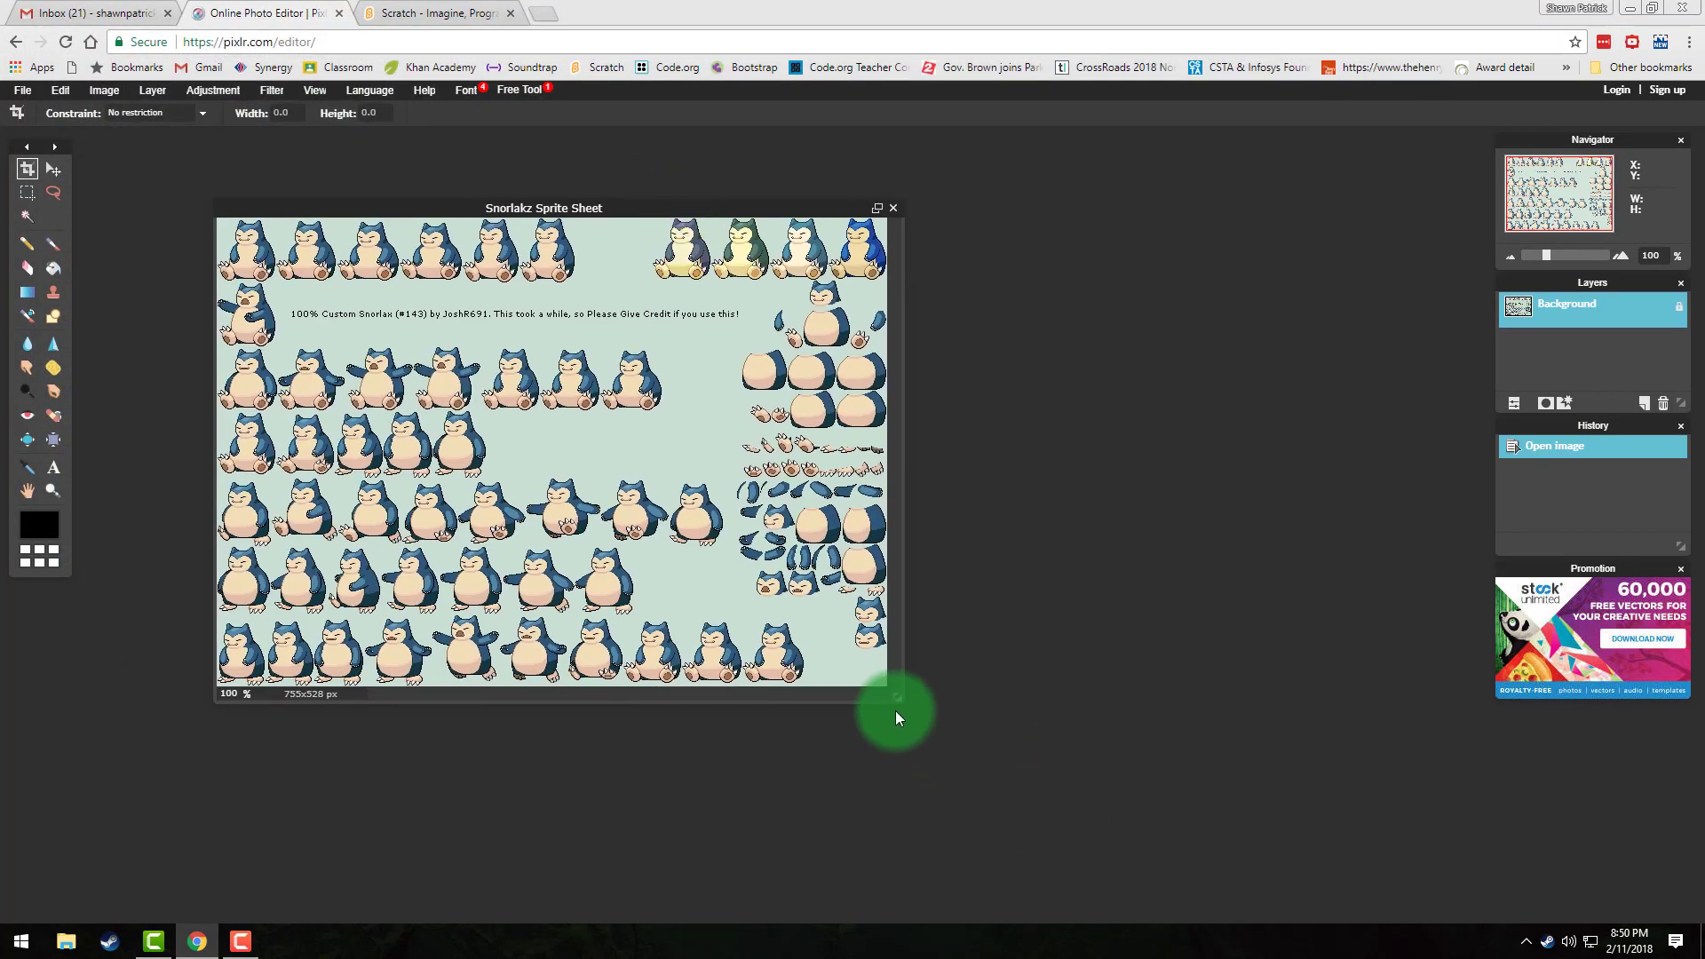
left_click_drag(899, 696, 1345, 835)
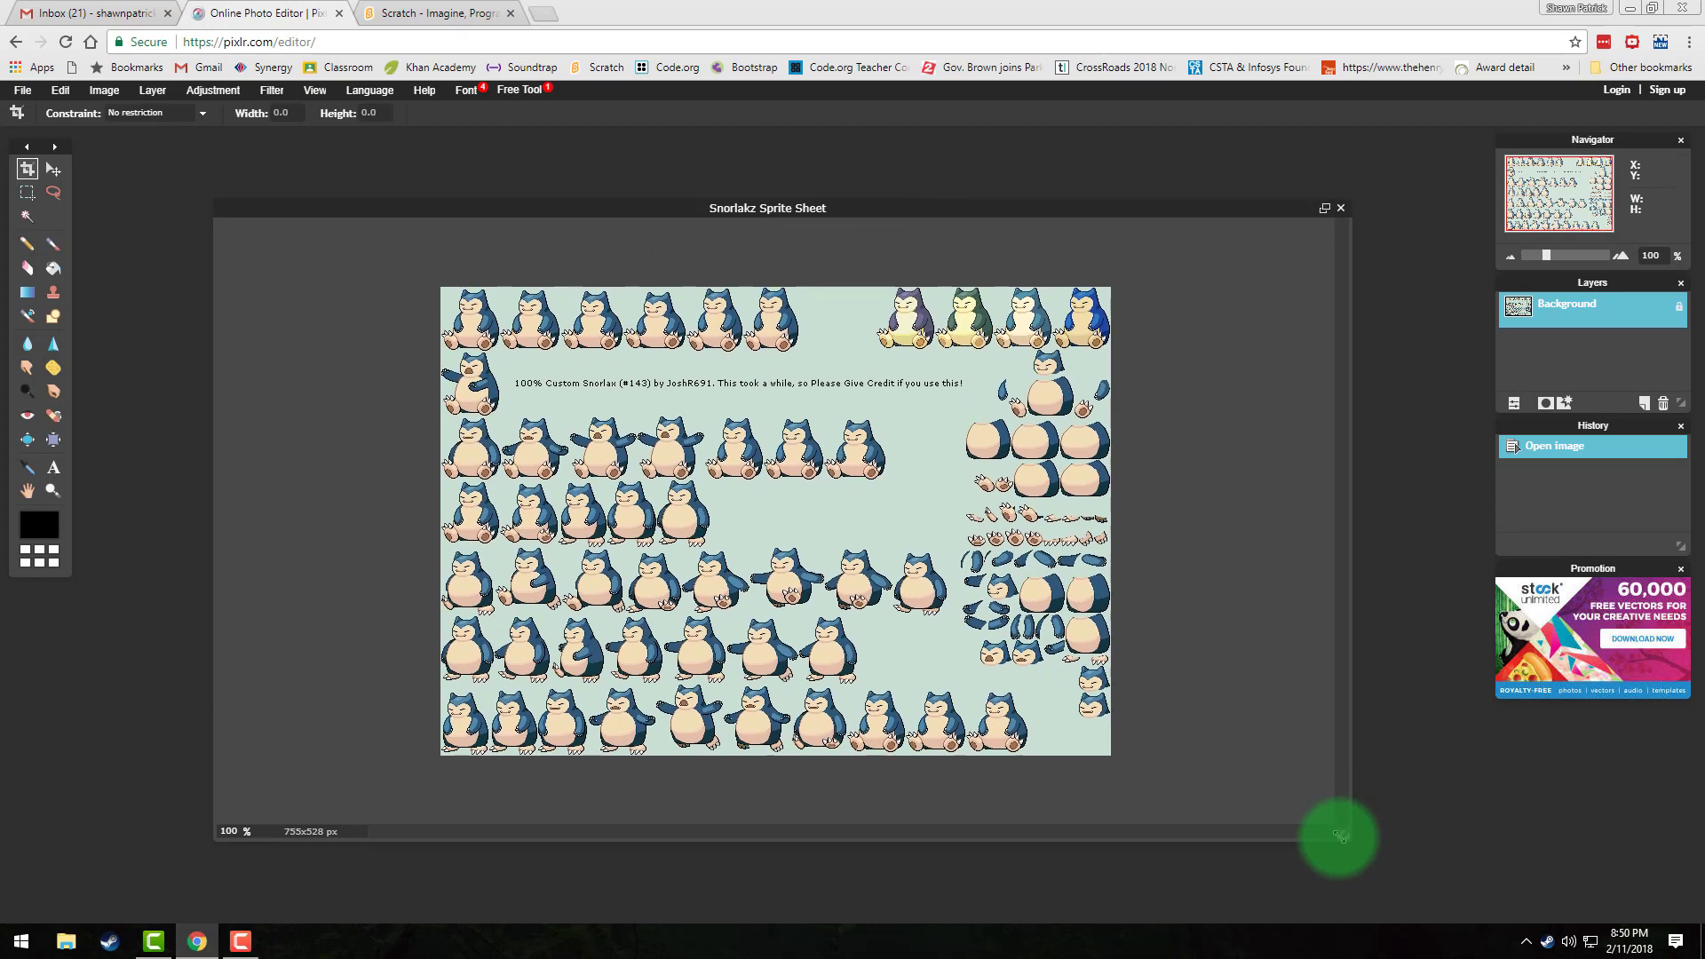
left_click_drag(1552, 255, 1567, 255)
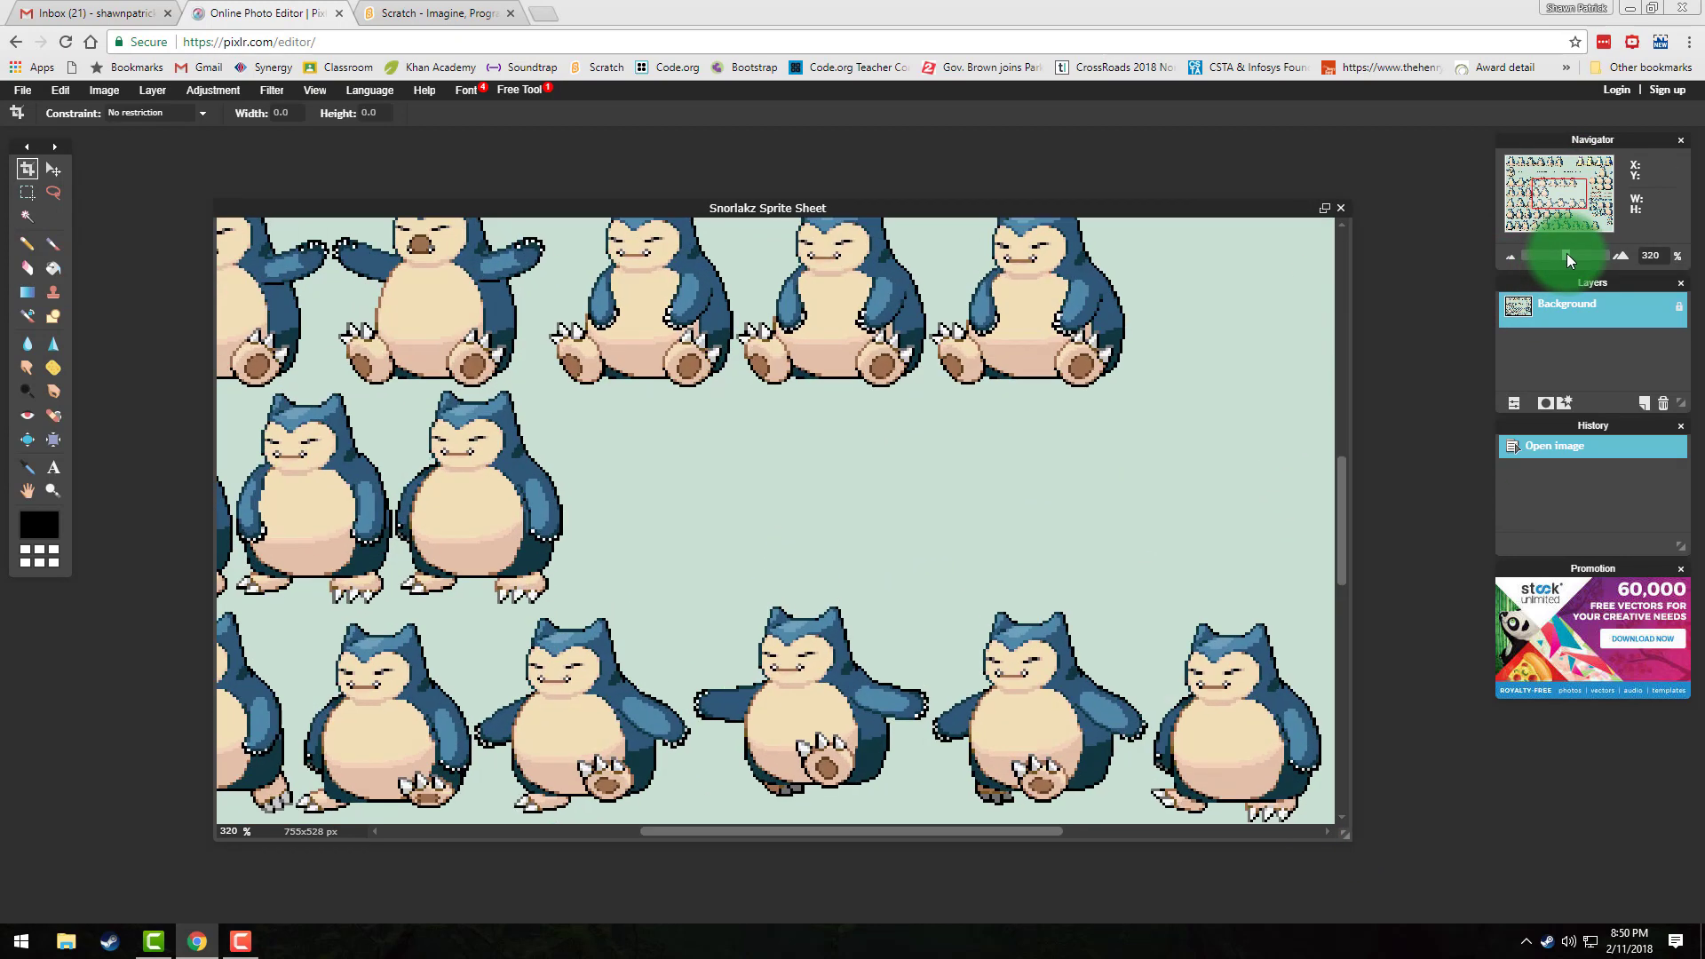
left_click_drag(1163, 212, 1031, 139)
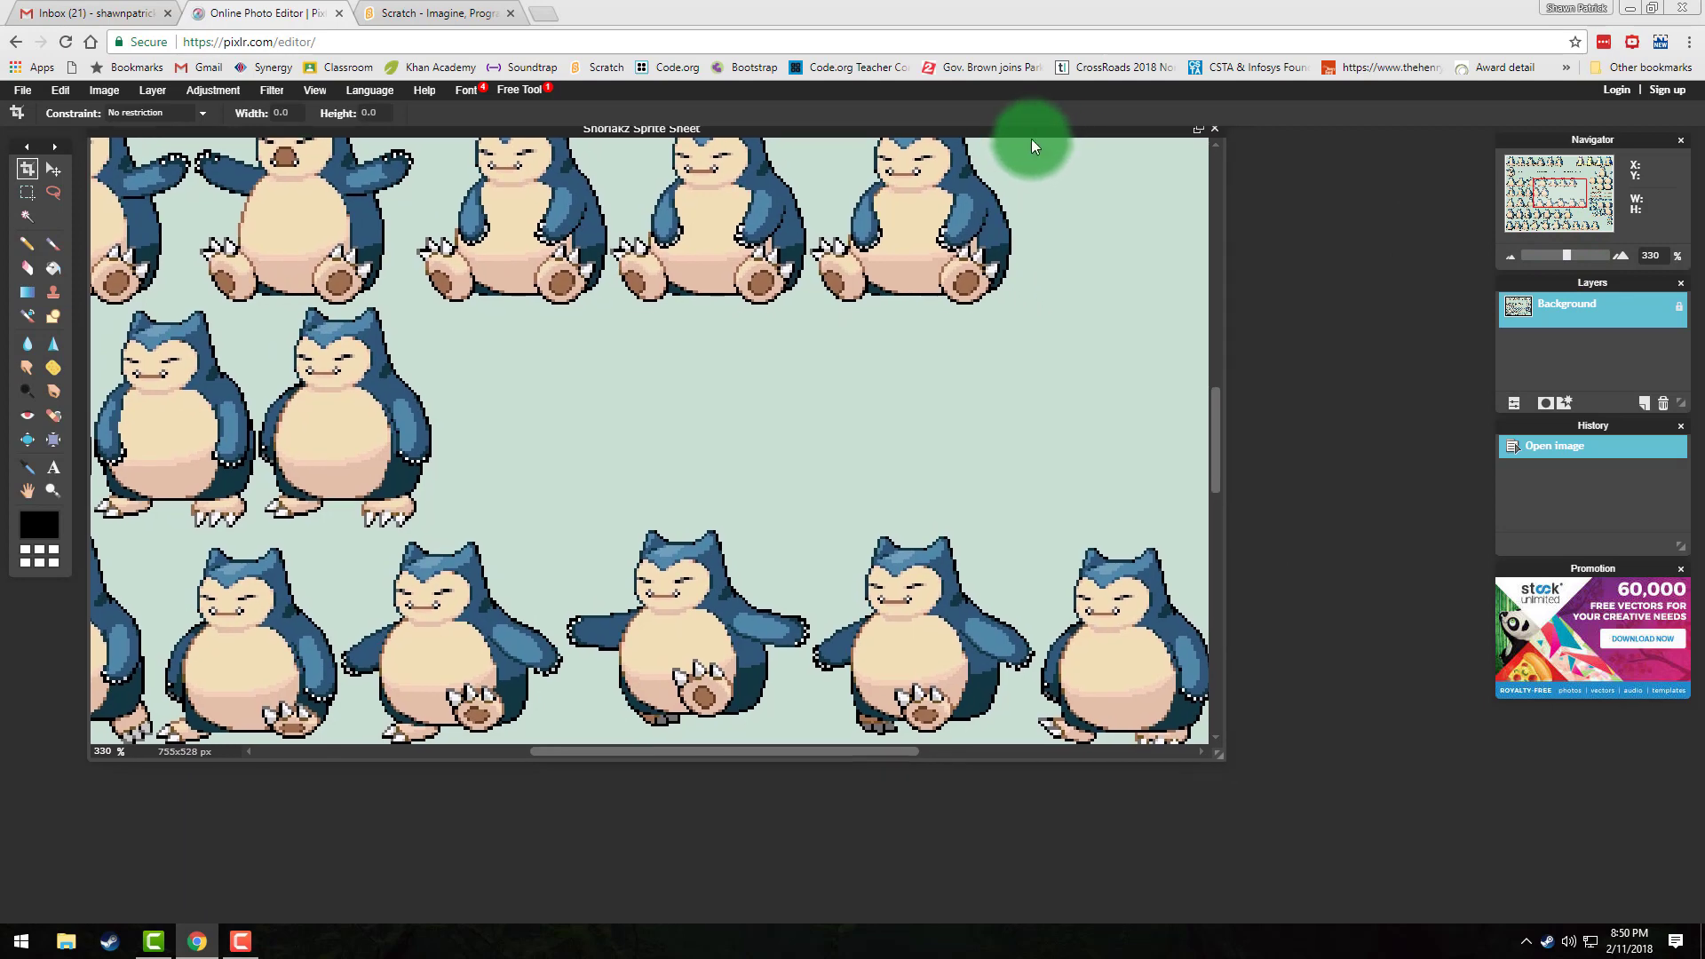
left_click_drag(1584, 255, 1547, 255)
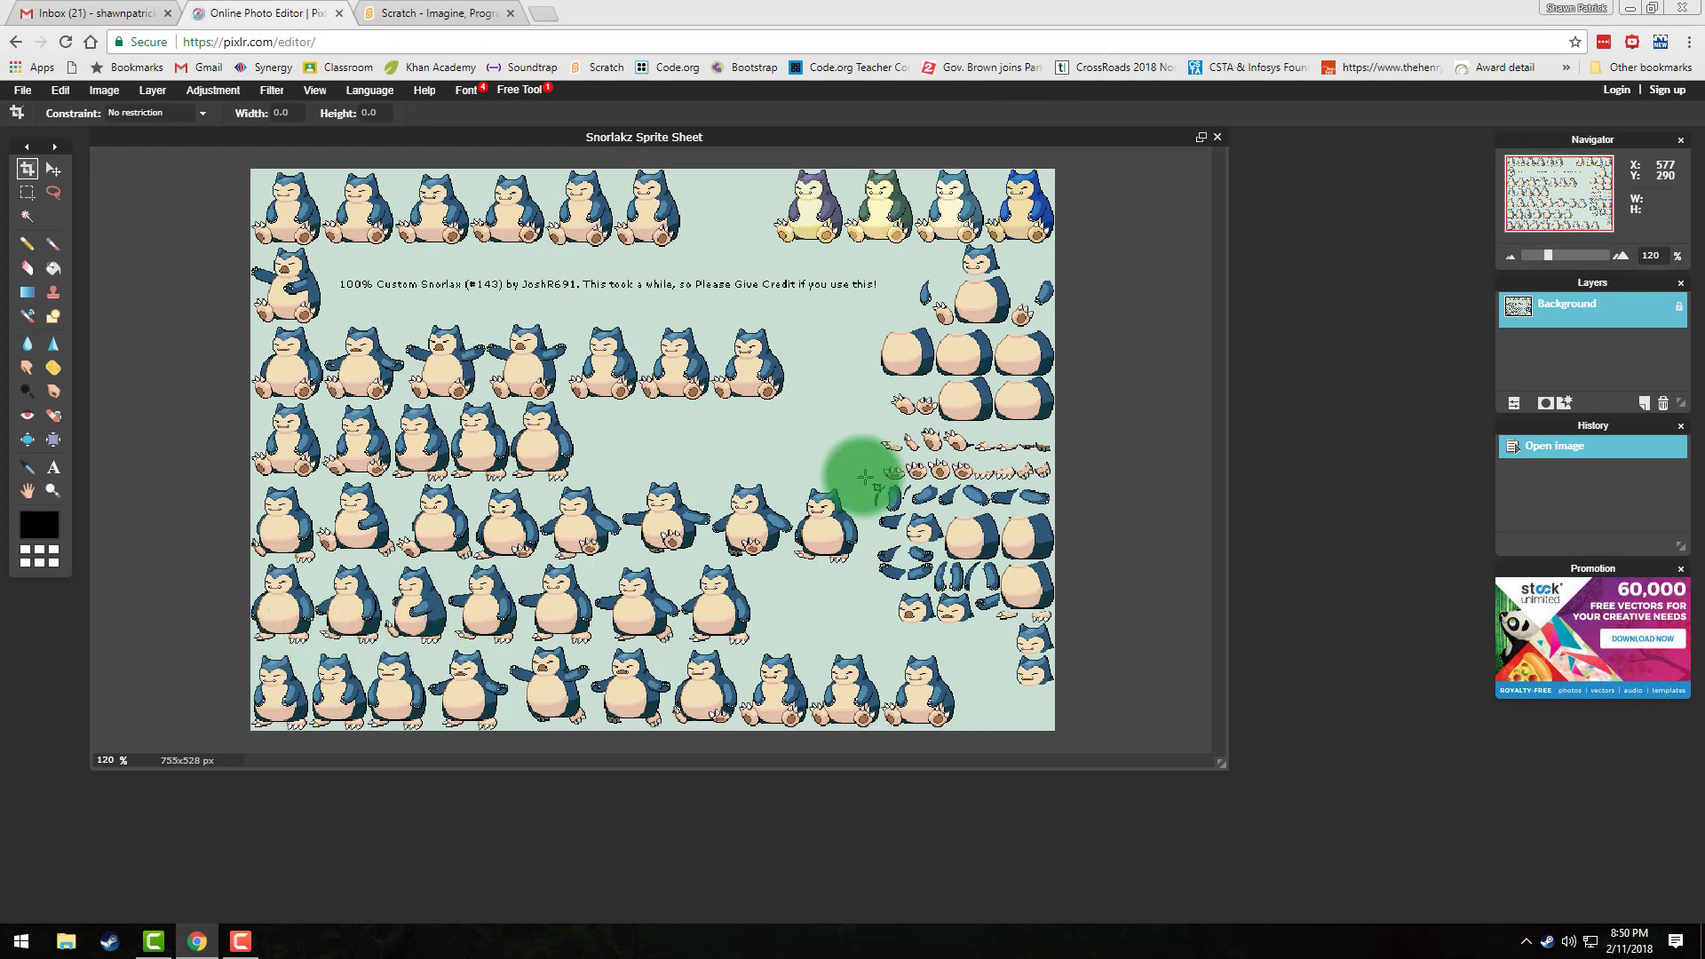
left_click_drag(861, 477, 240, 586)
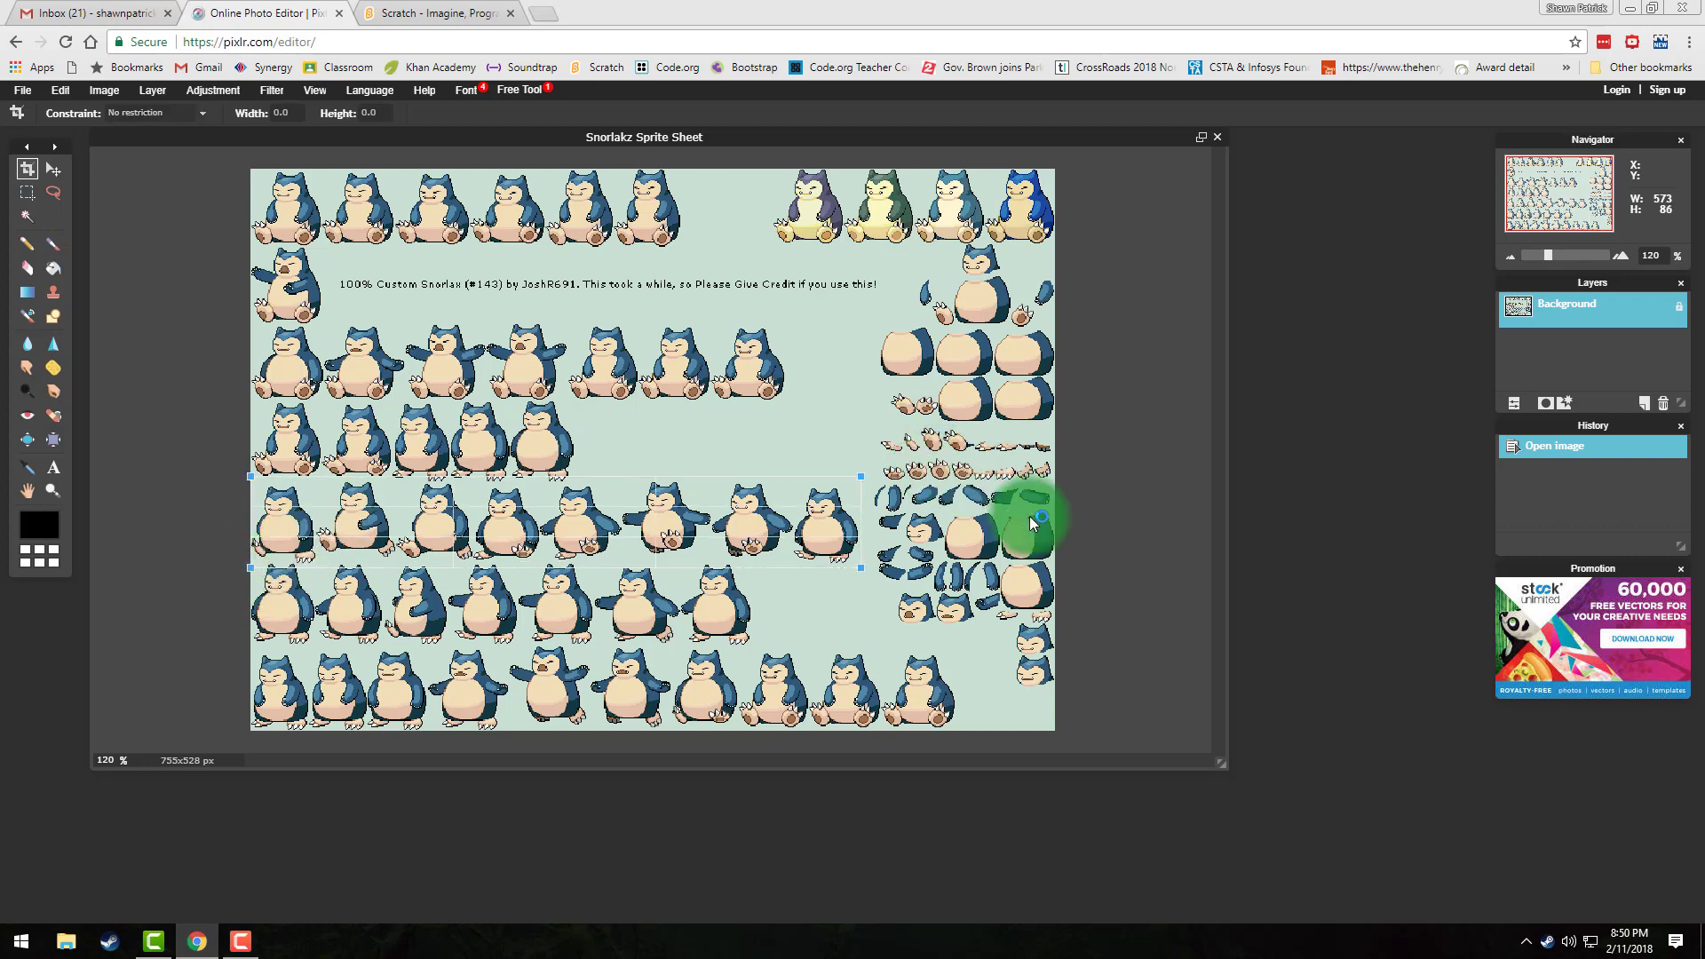
left_click(1063, 533)
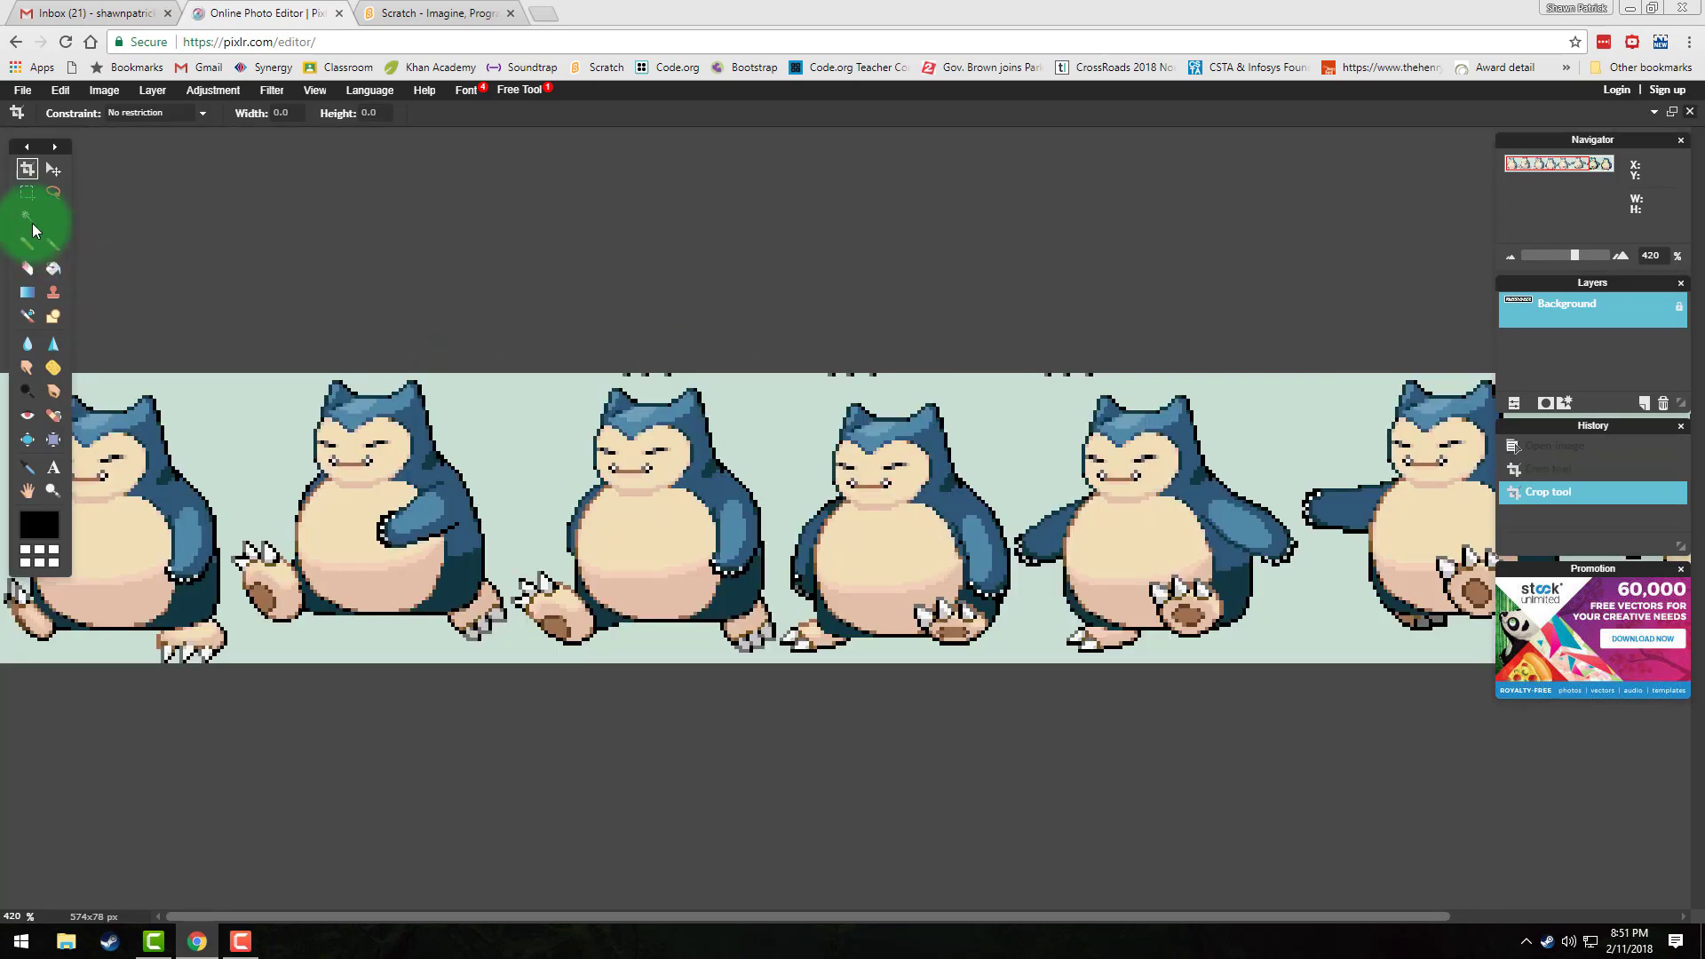
Unlock the background layer and clear the pale green area around the walking sprites with the Wand tool.
double_click(1682, 308)
left_click(997, 455)
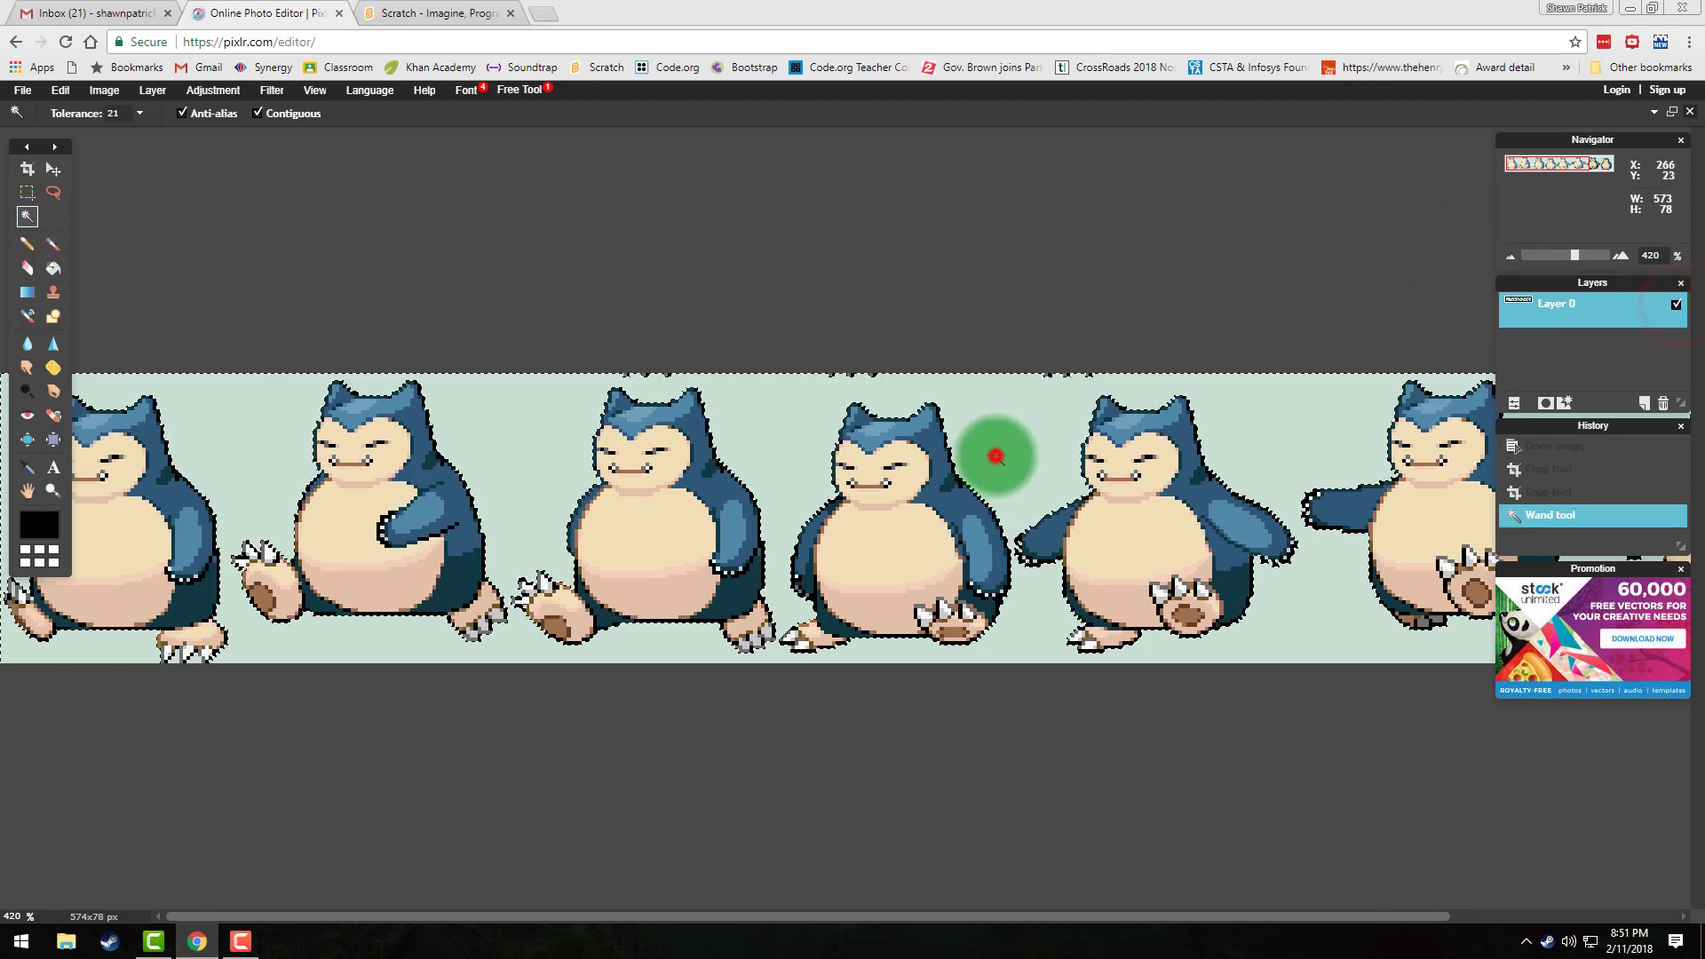
key("Delete")
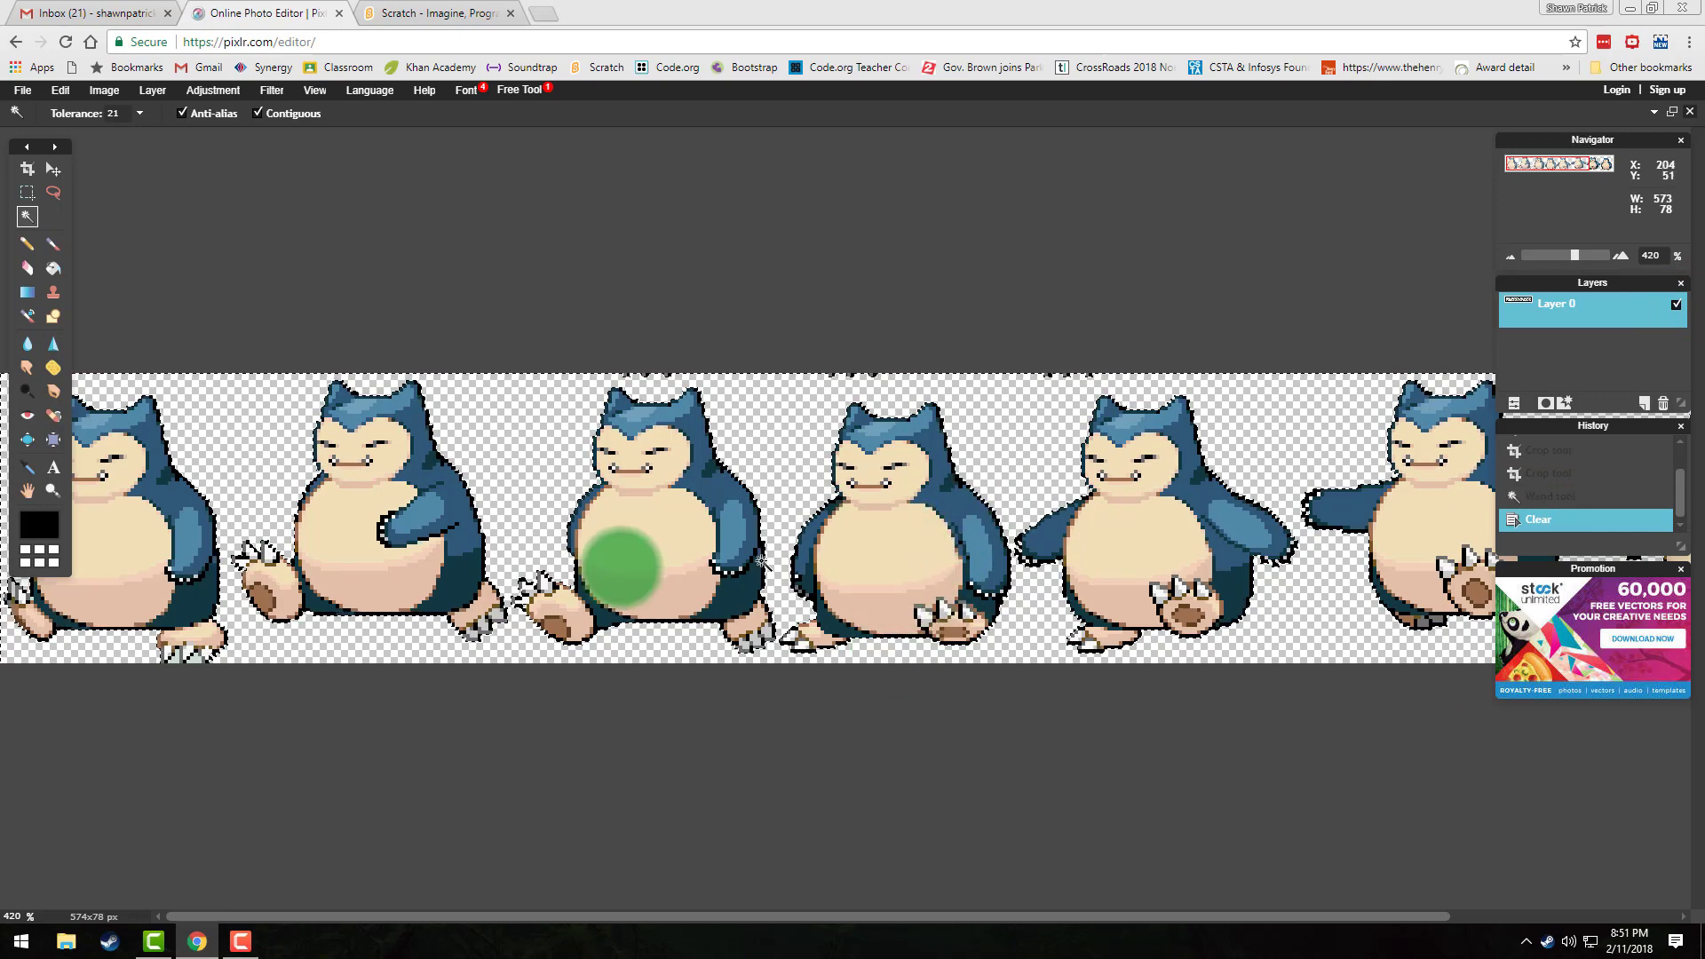
Clear the small leftover background patches between the toes of the first sprite with the Wand tool.
scroll(483, 456, "up", 1)
left_click(38, 147)
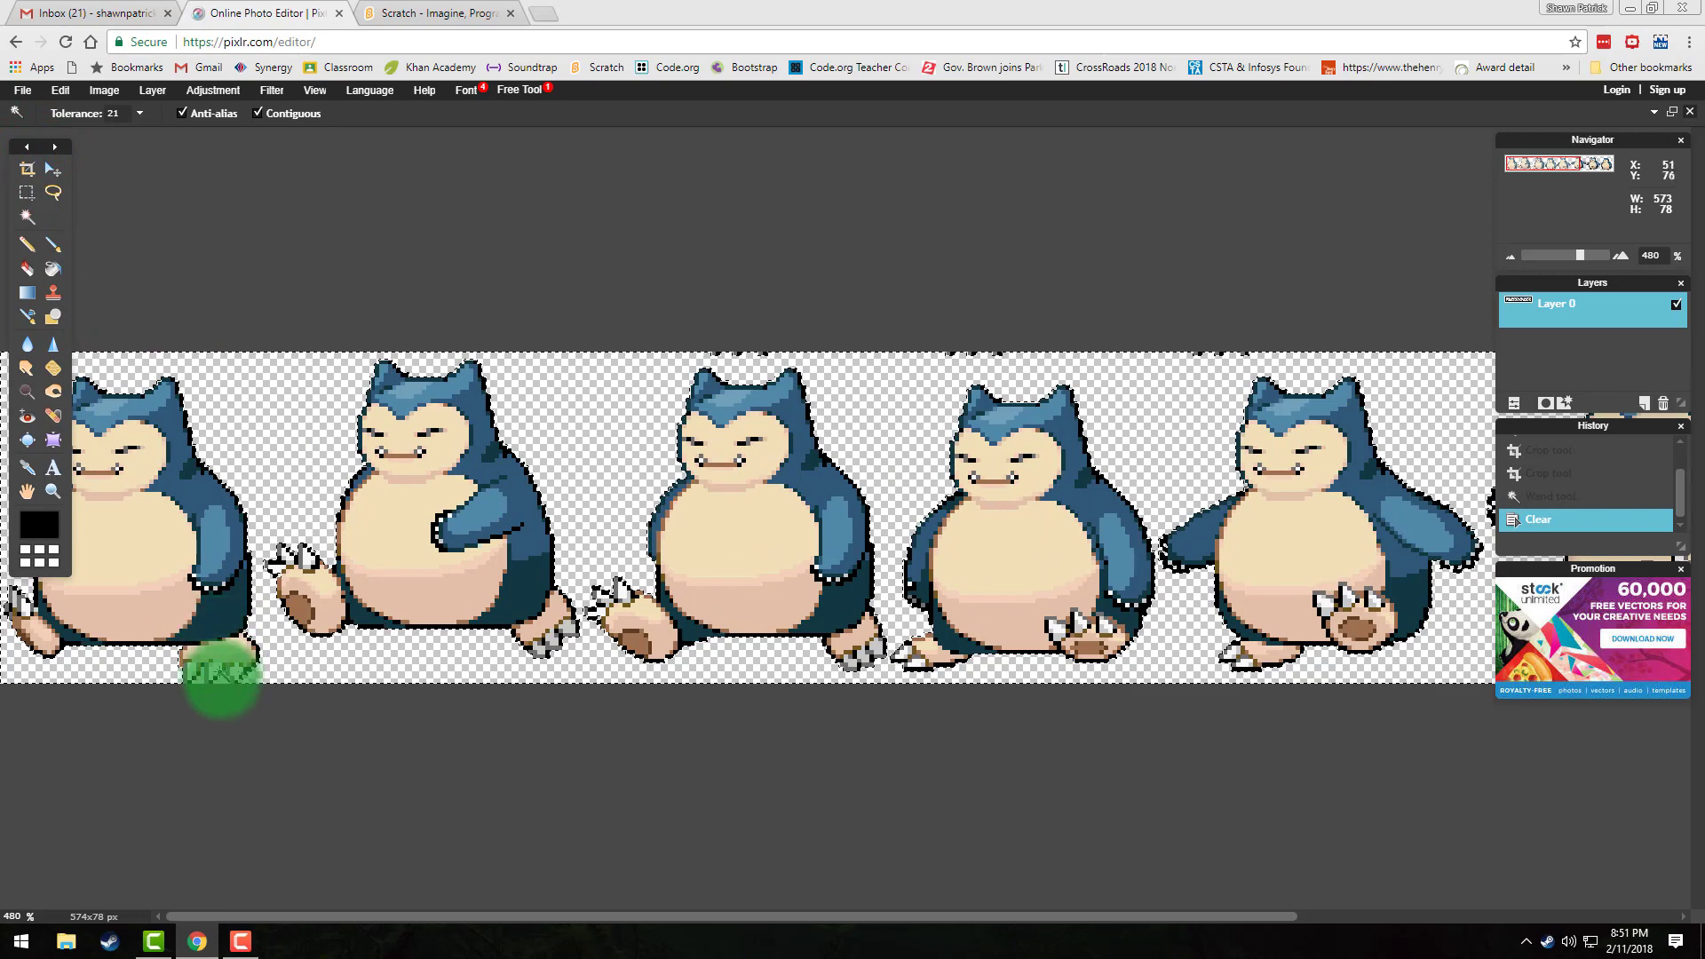
left_click(226, 682)
key("Delete")
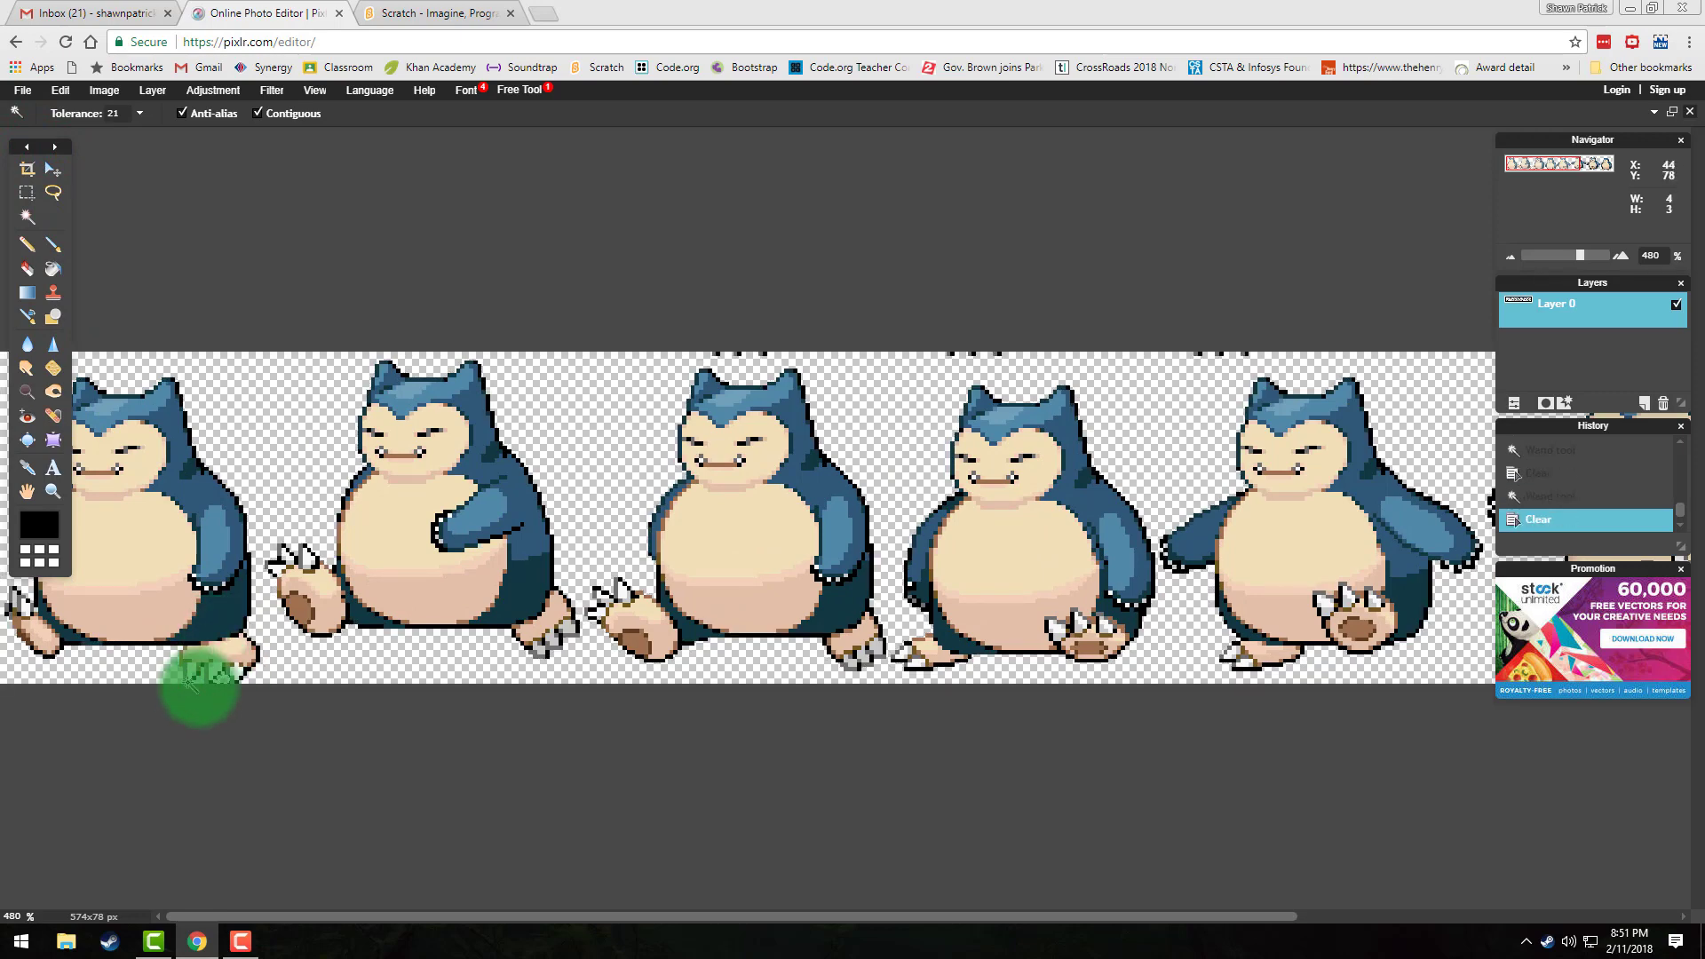
key("Delete")
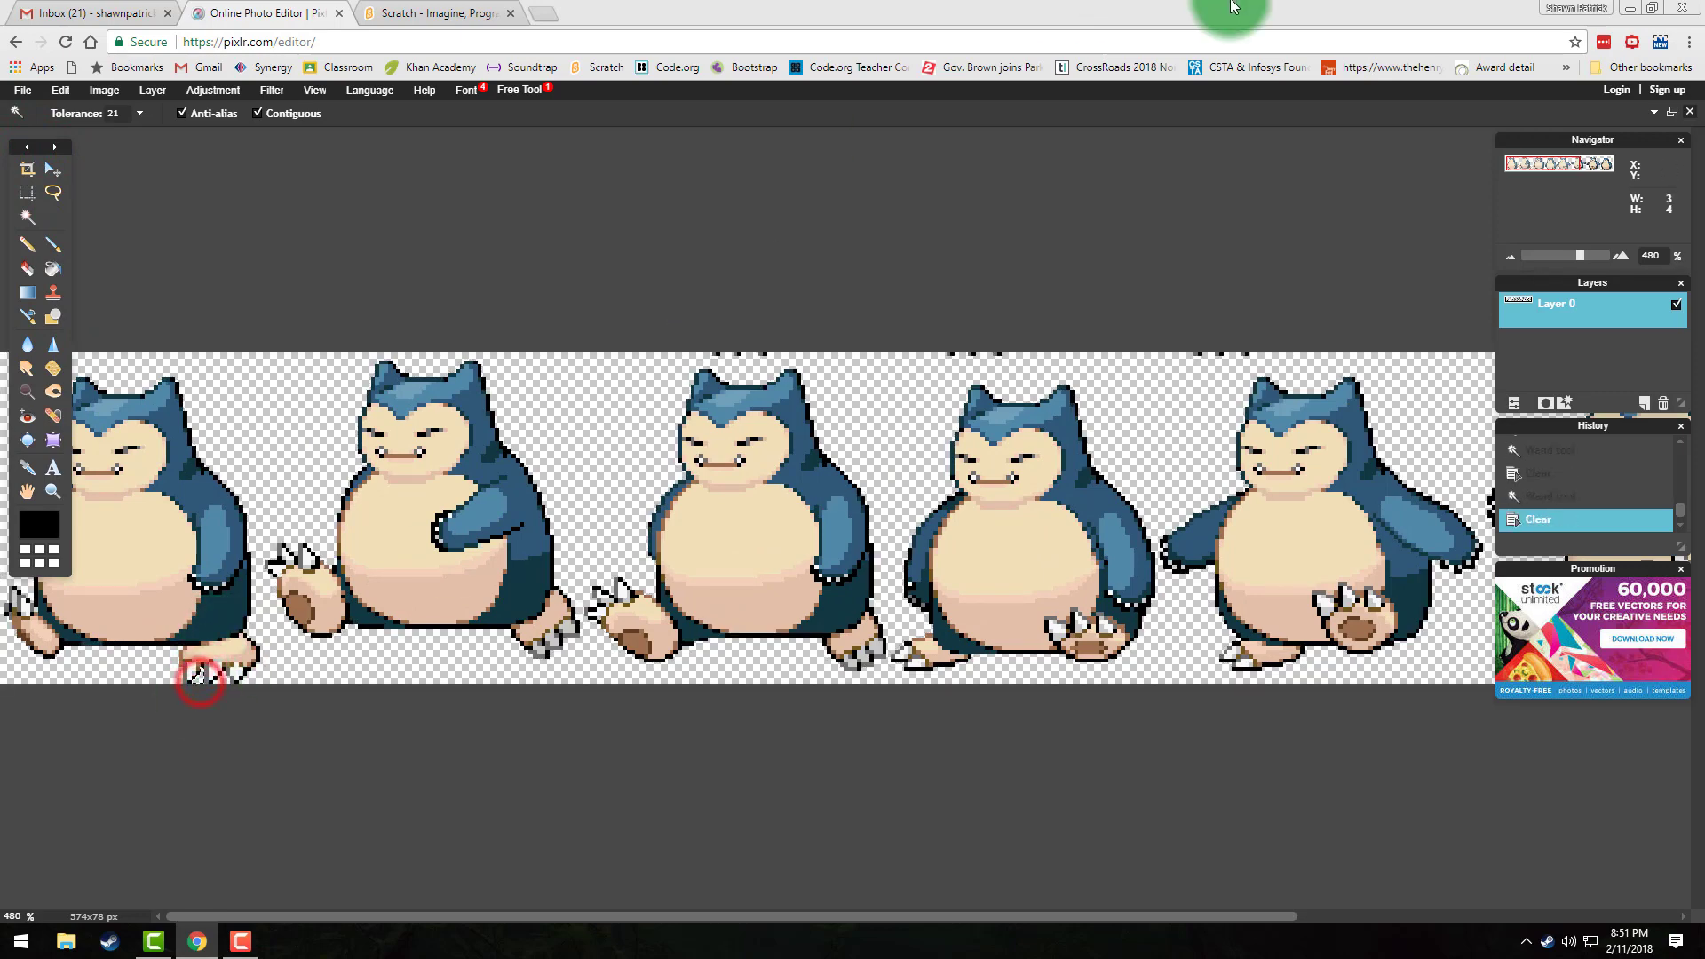
Set the canvas height to 200 pixels to make room for a second row of sprites.
left_click(1672, 110)
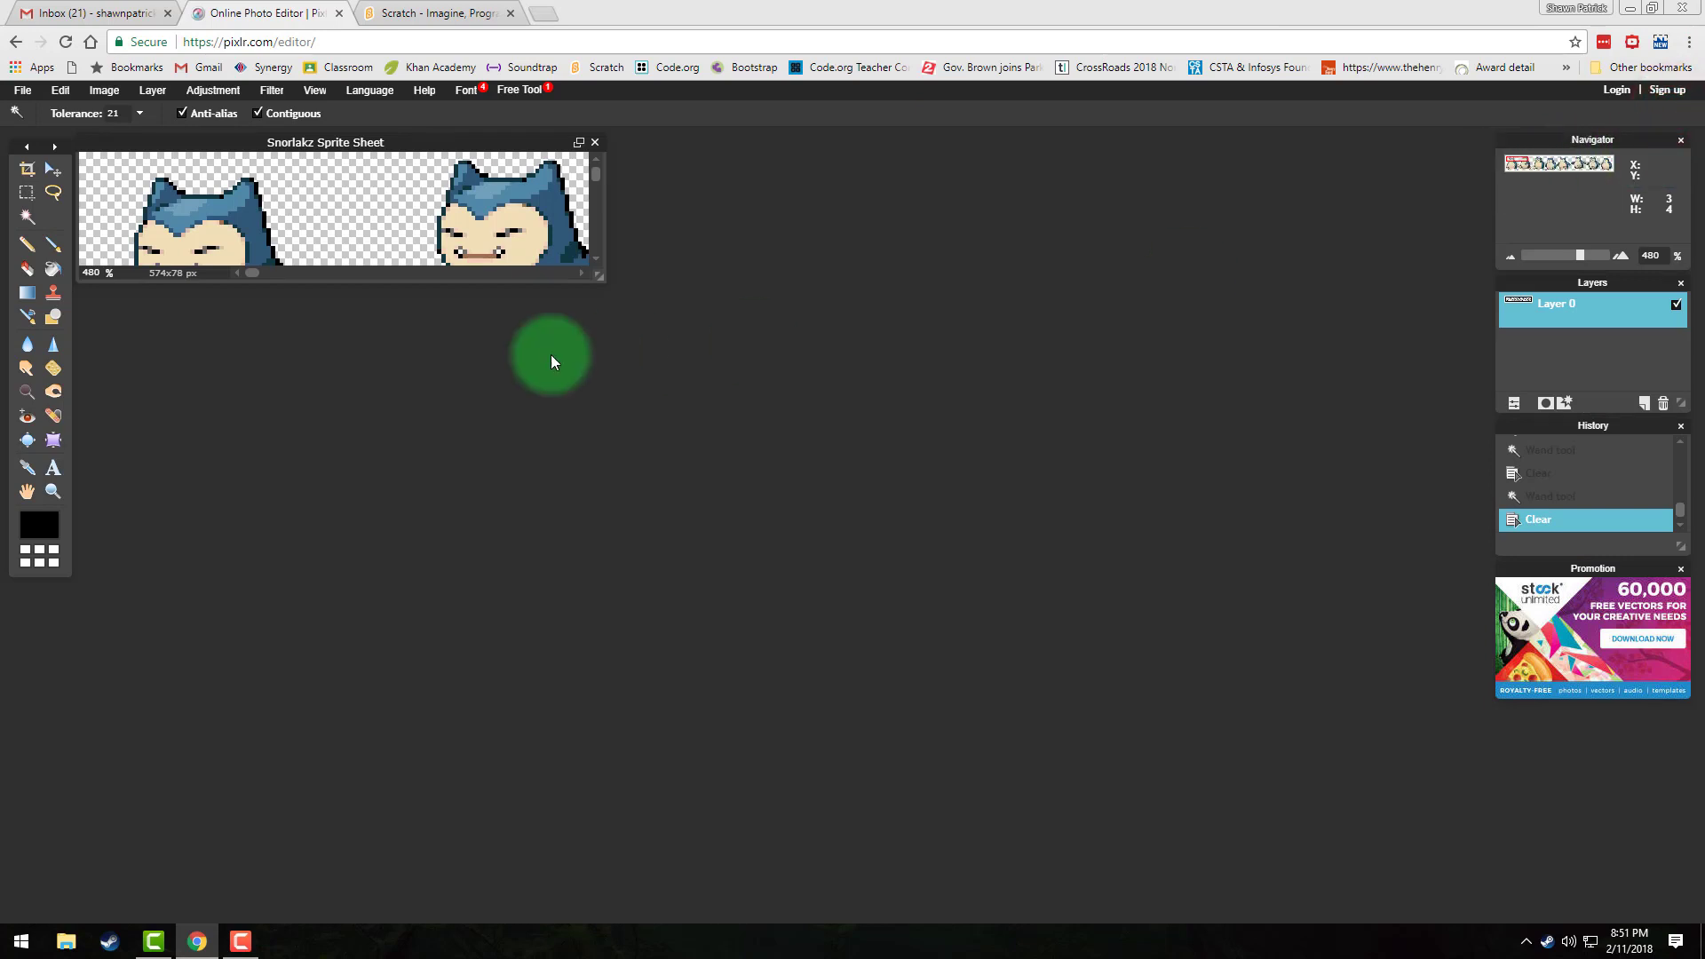
left_click_drag(599, 275, 1459, 752)
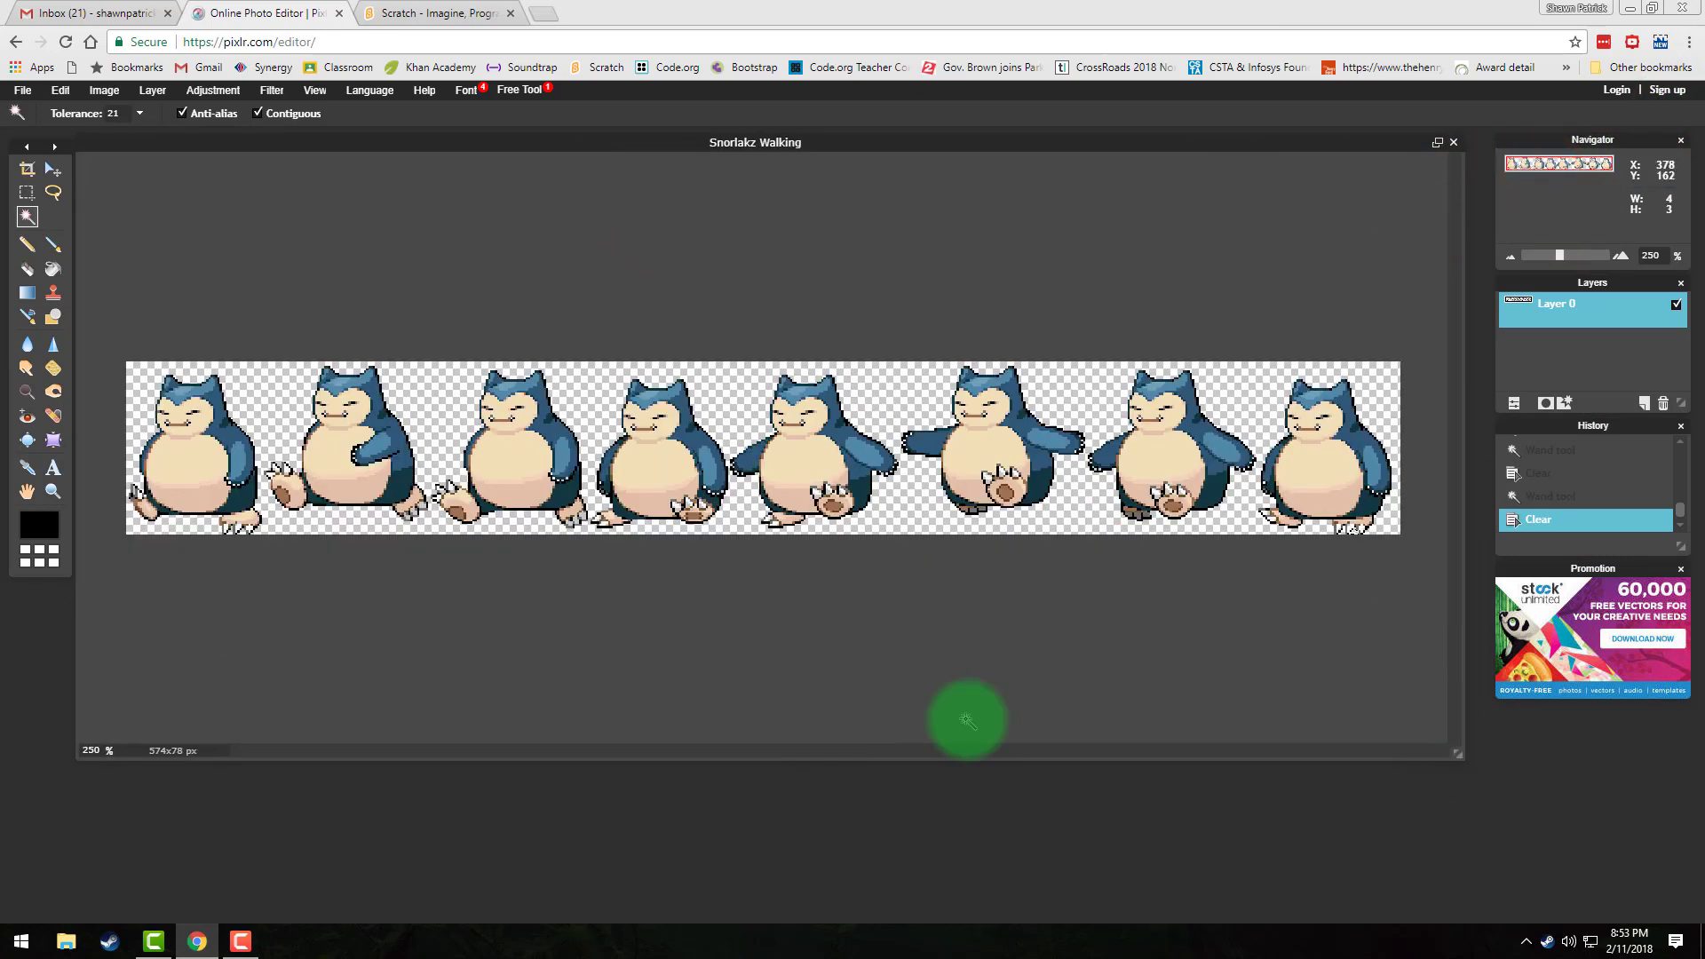
left_click(60, 89)
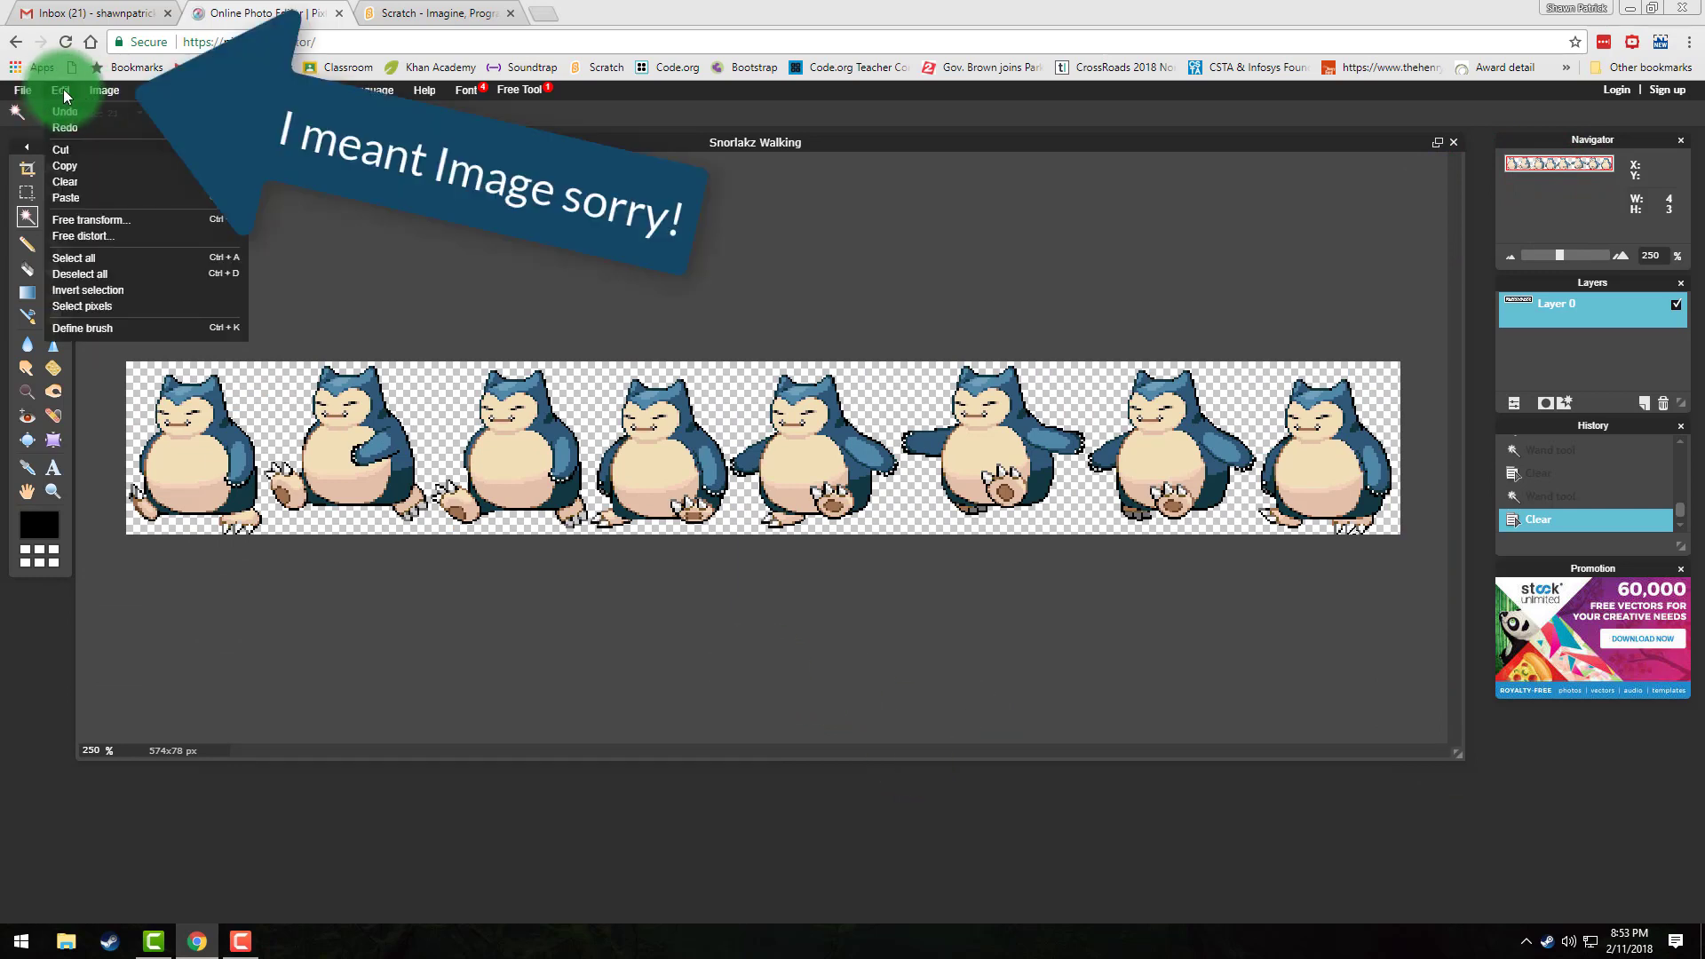
left_click(123, 126)
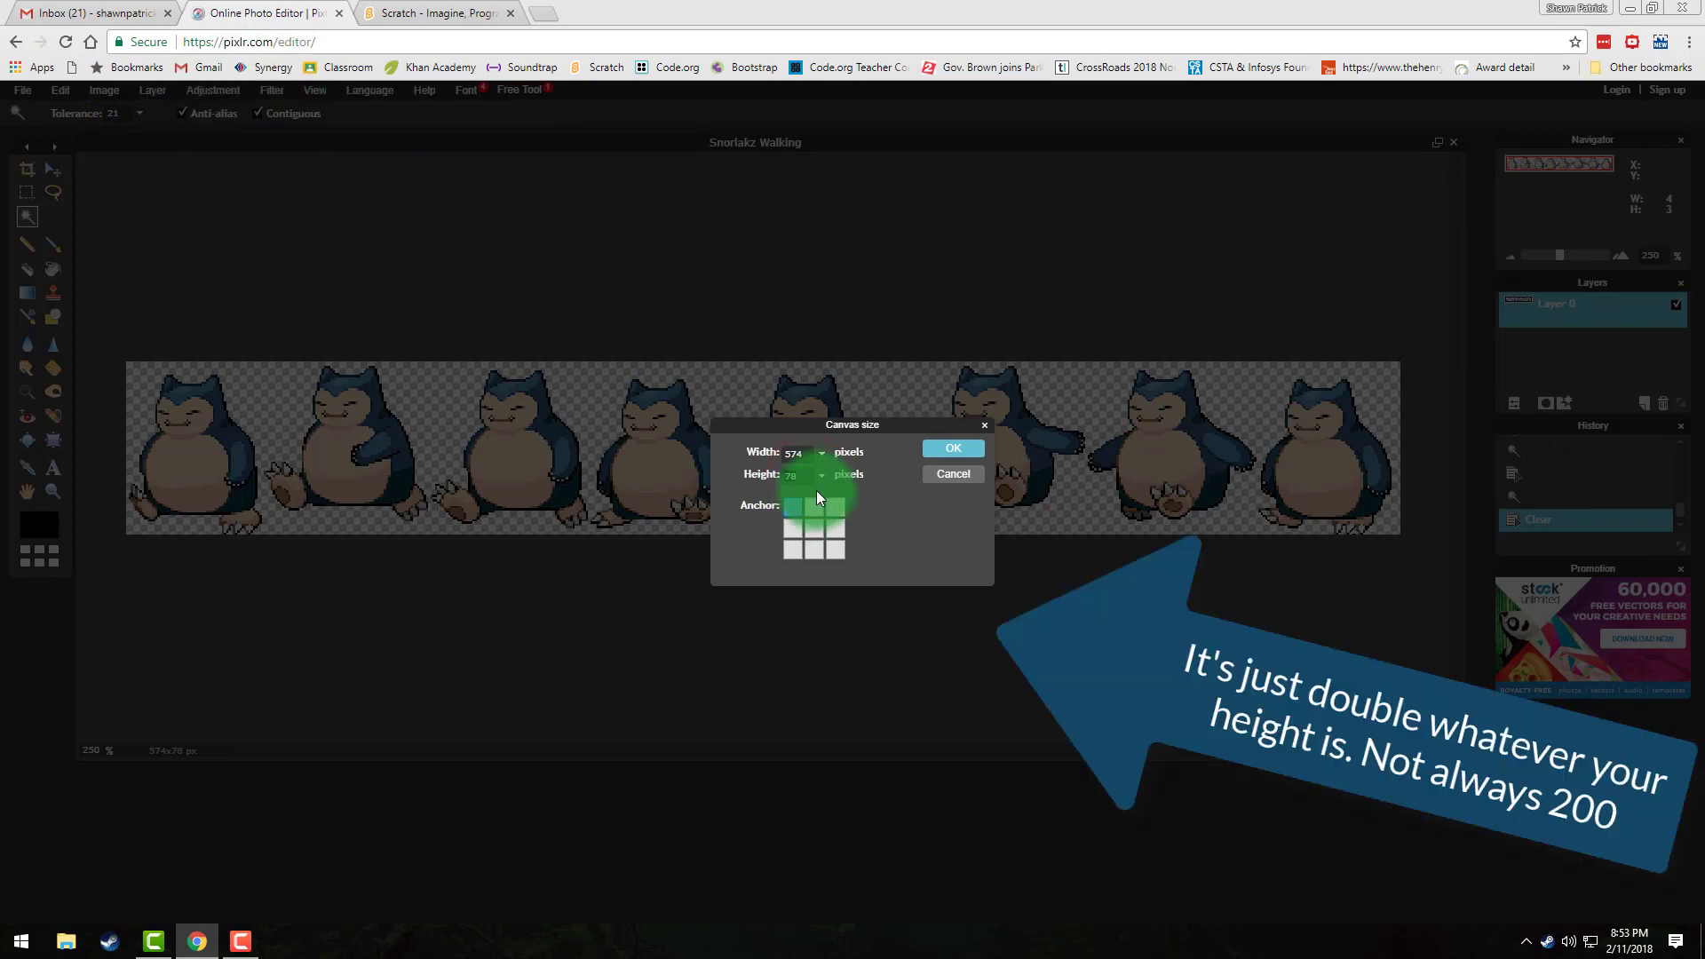
type("200")
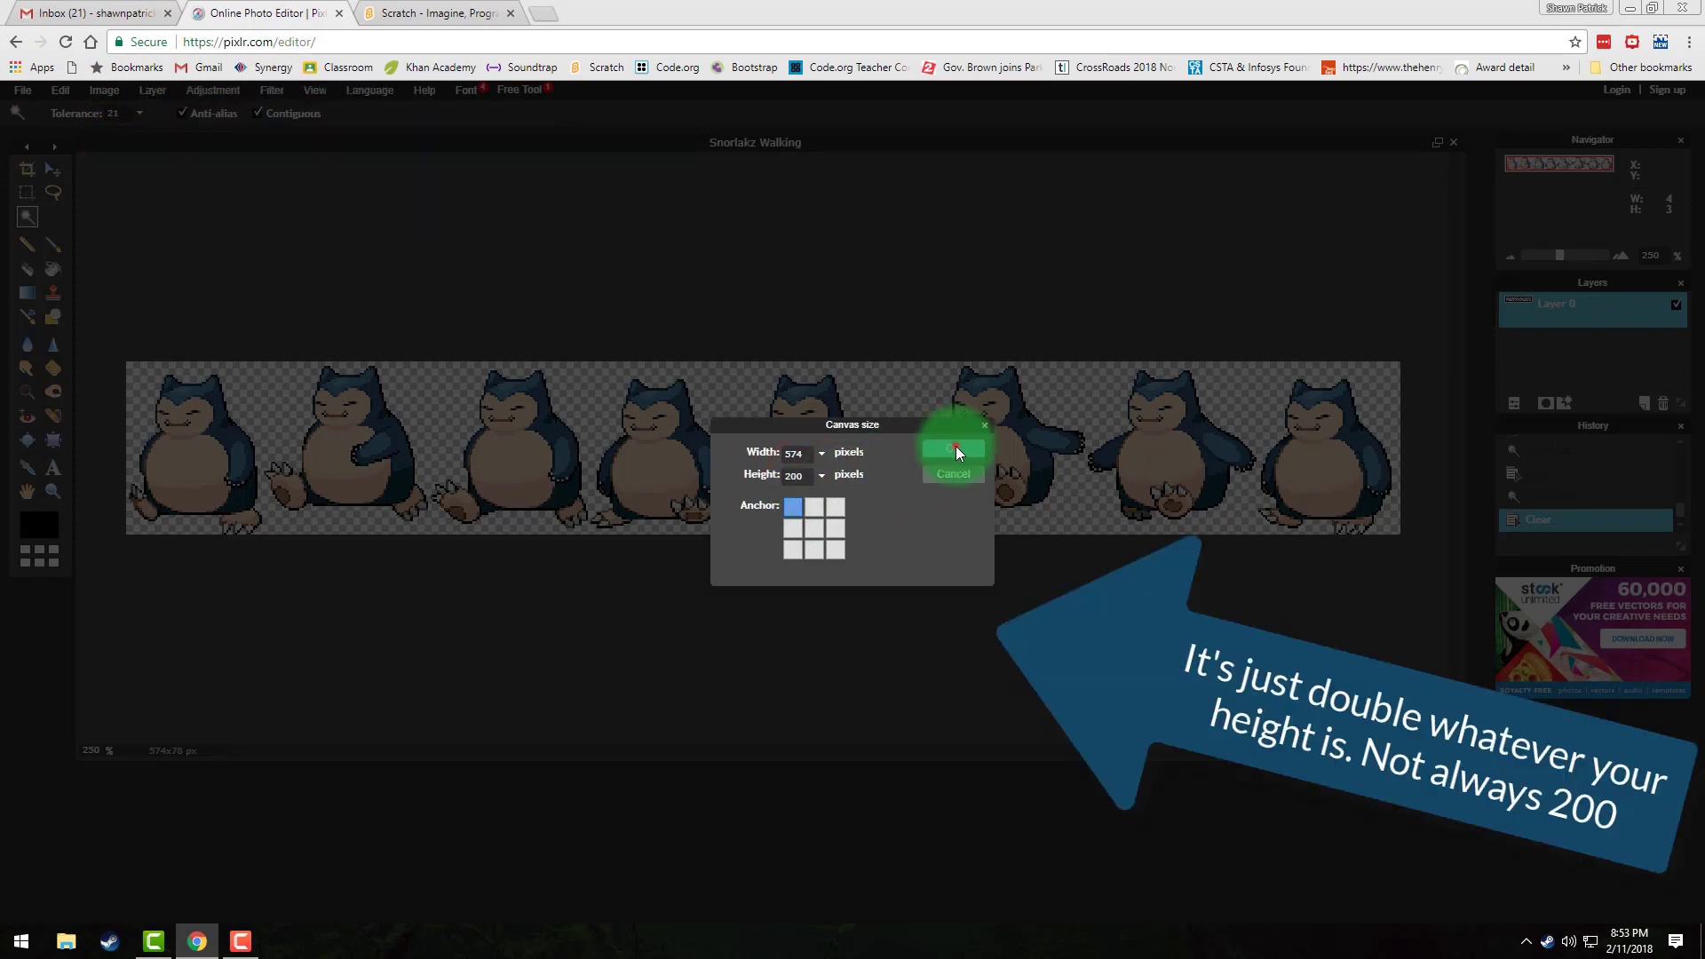
left_click(954, 447)
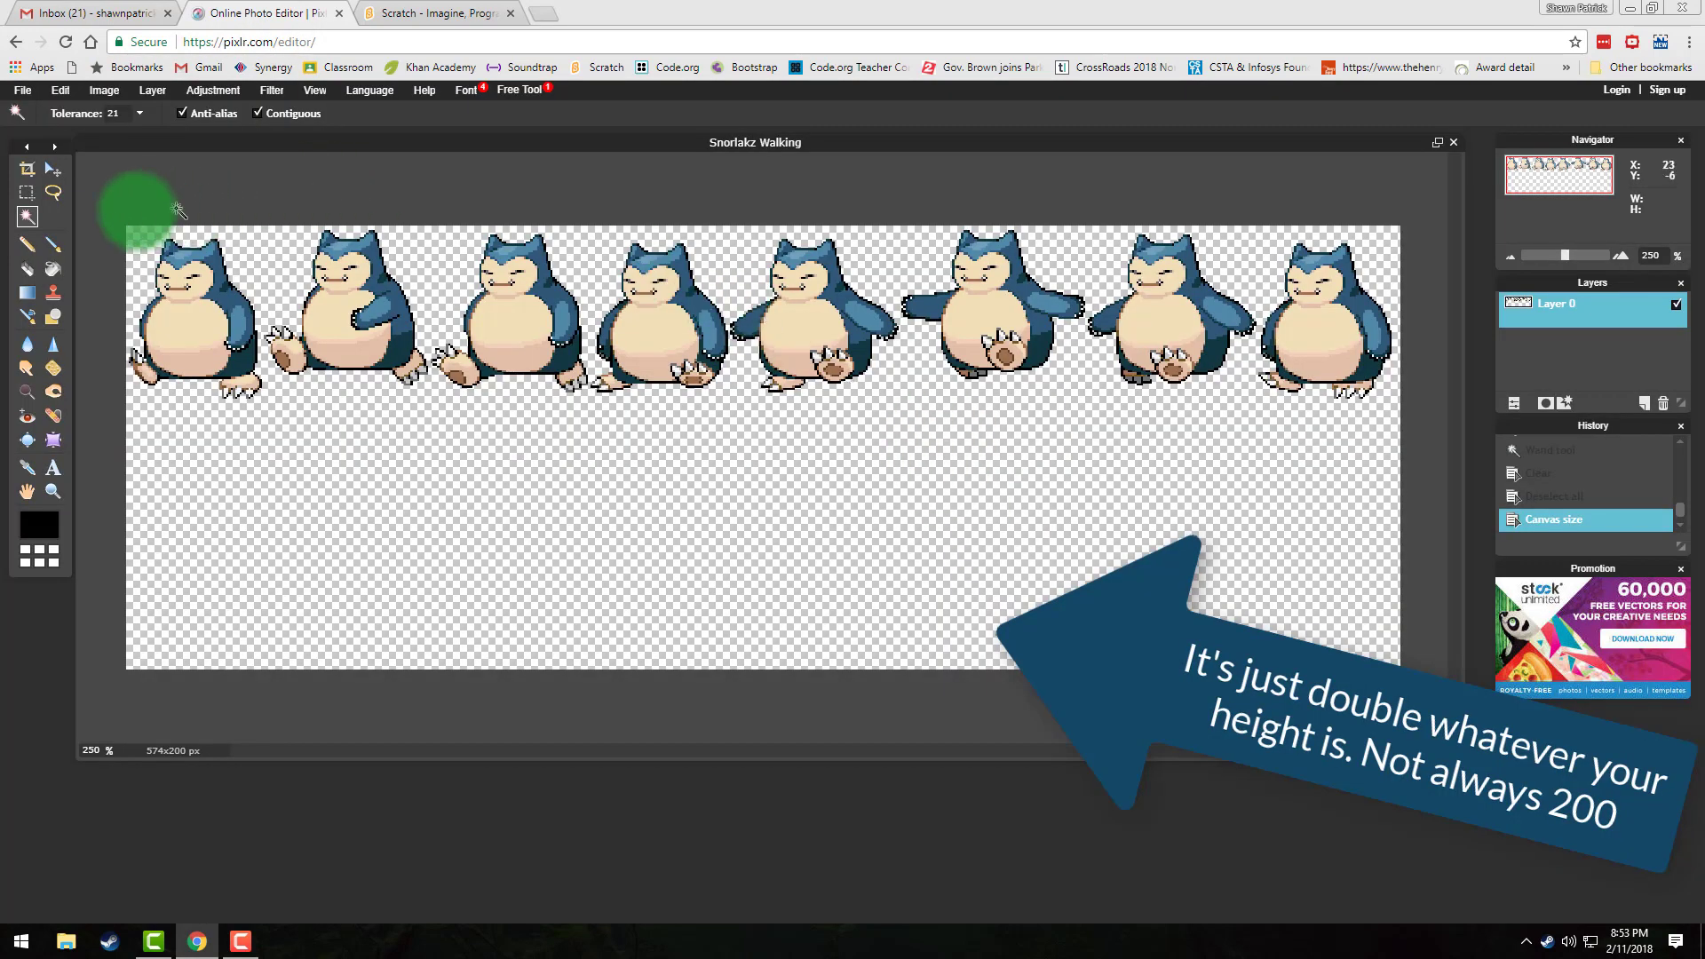
Select the last four sprites in the row with a marquee of about 303 by 99 pixels and cut them.
left_click(27, 193)
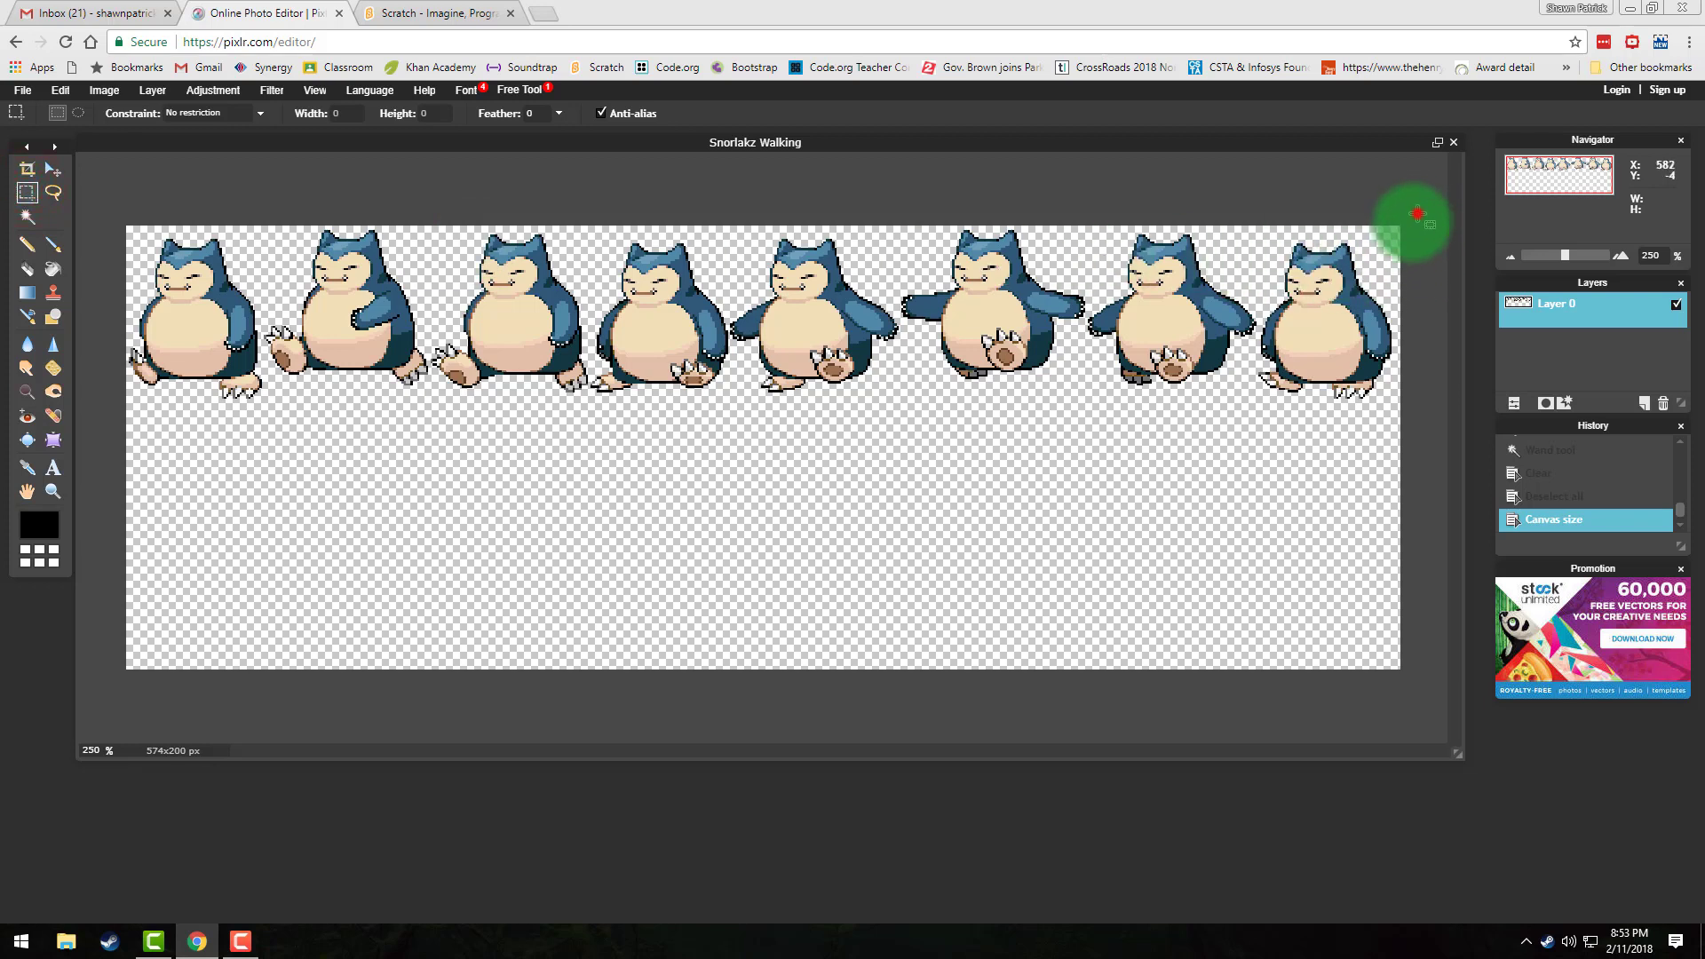
left_click_drag(1417, 214, 747, 449)
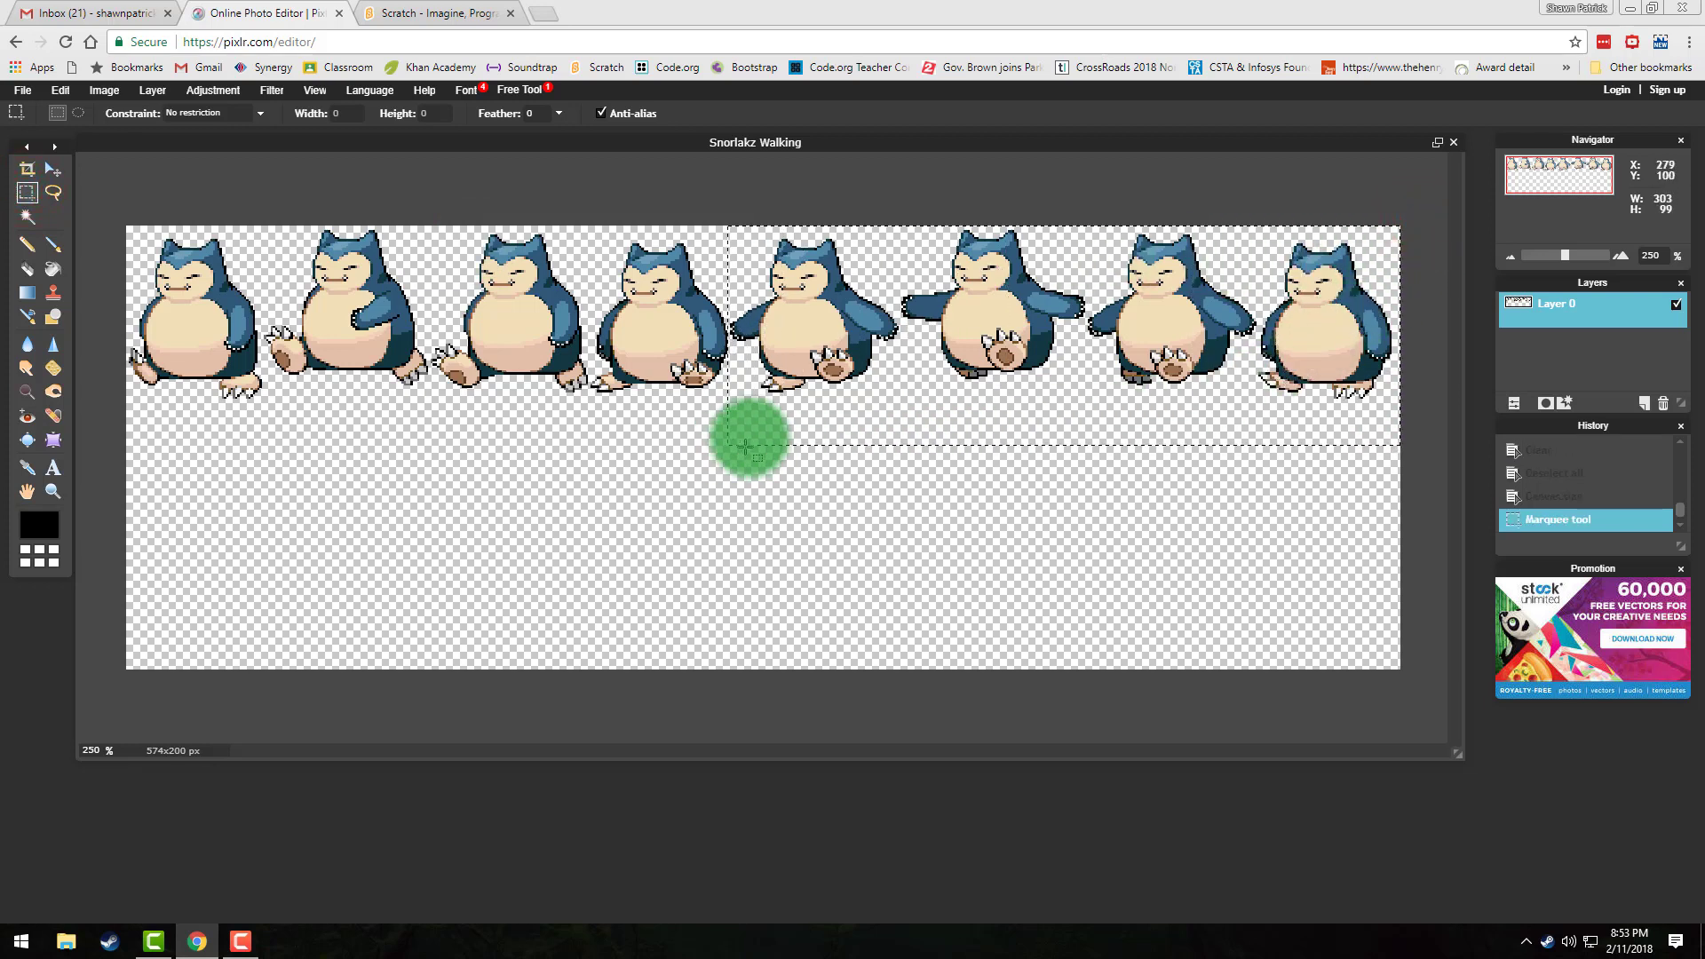
left_click(59, 90)
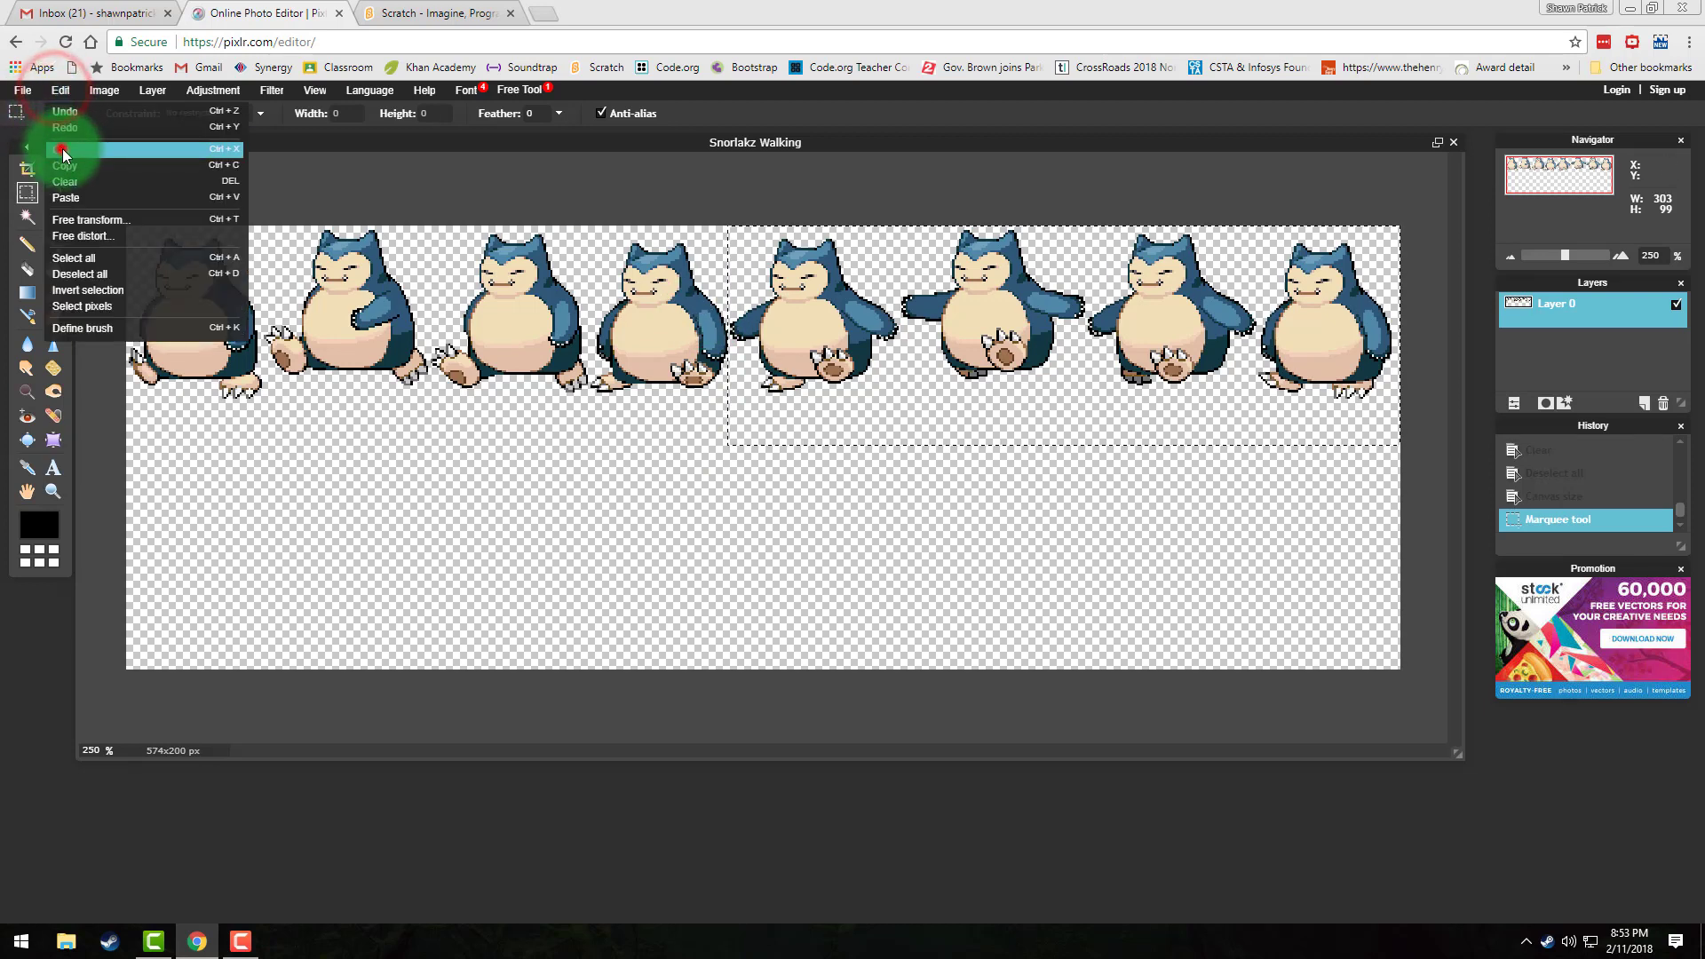
left_click(62, 150)
Paste the four cut sprites below the first four, then shift the first row's layer so both rows line up.
left_click(59, 90)
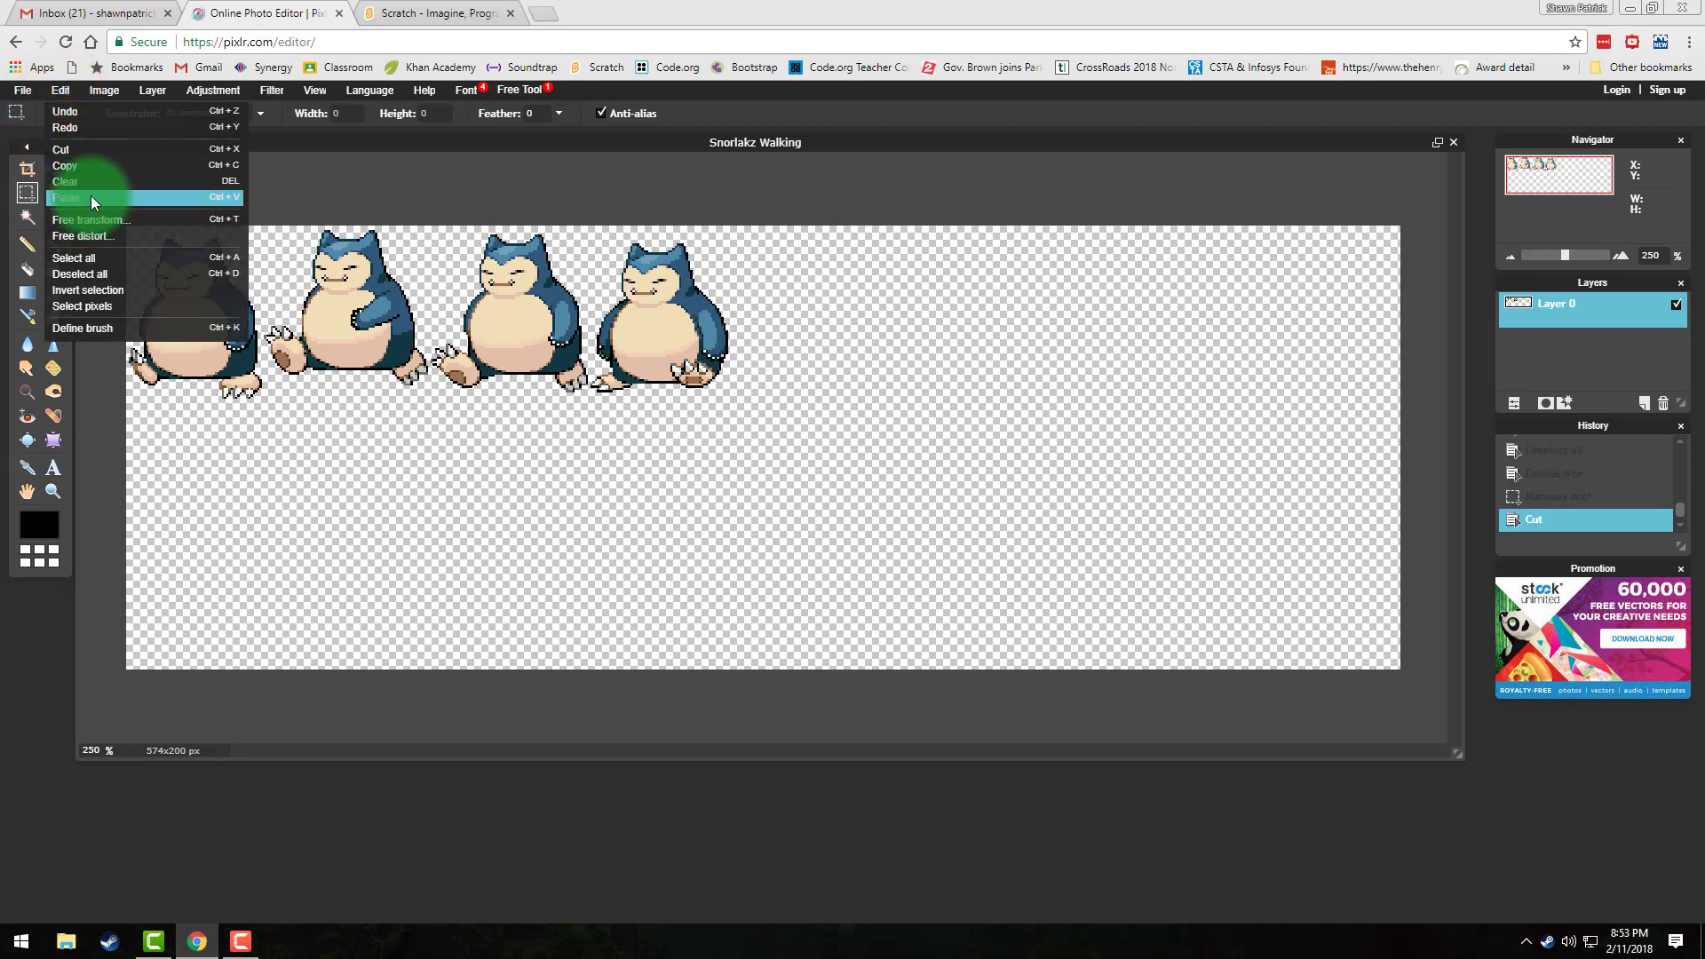
left_click(93, 197)
left_click(53, 168)
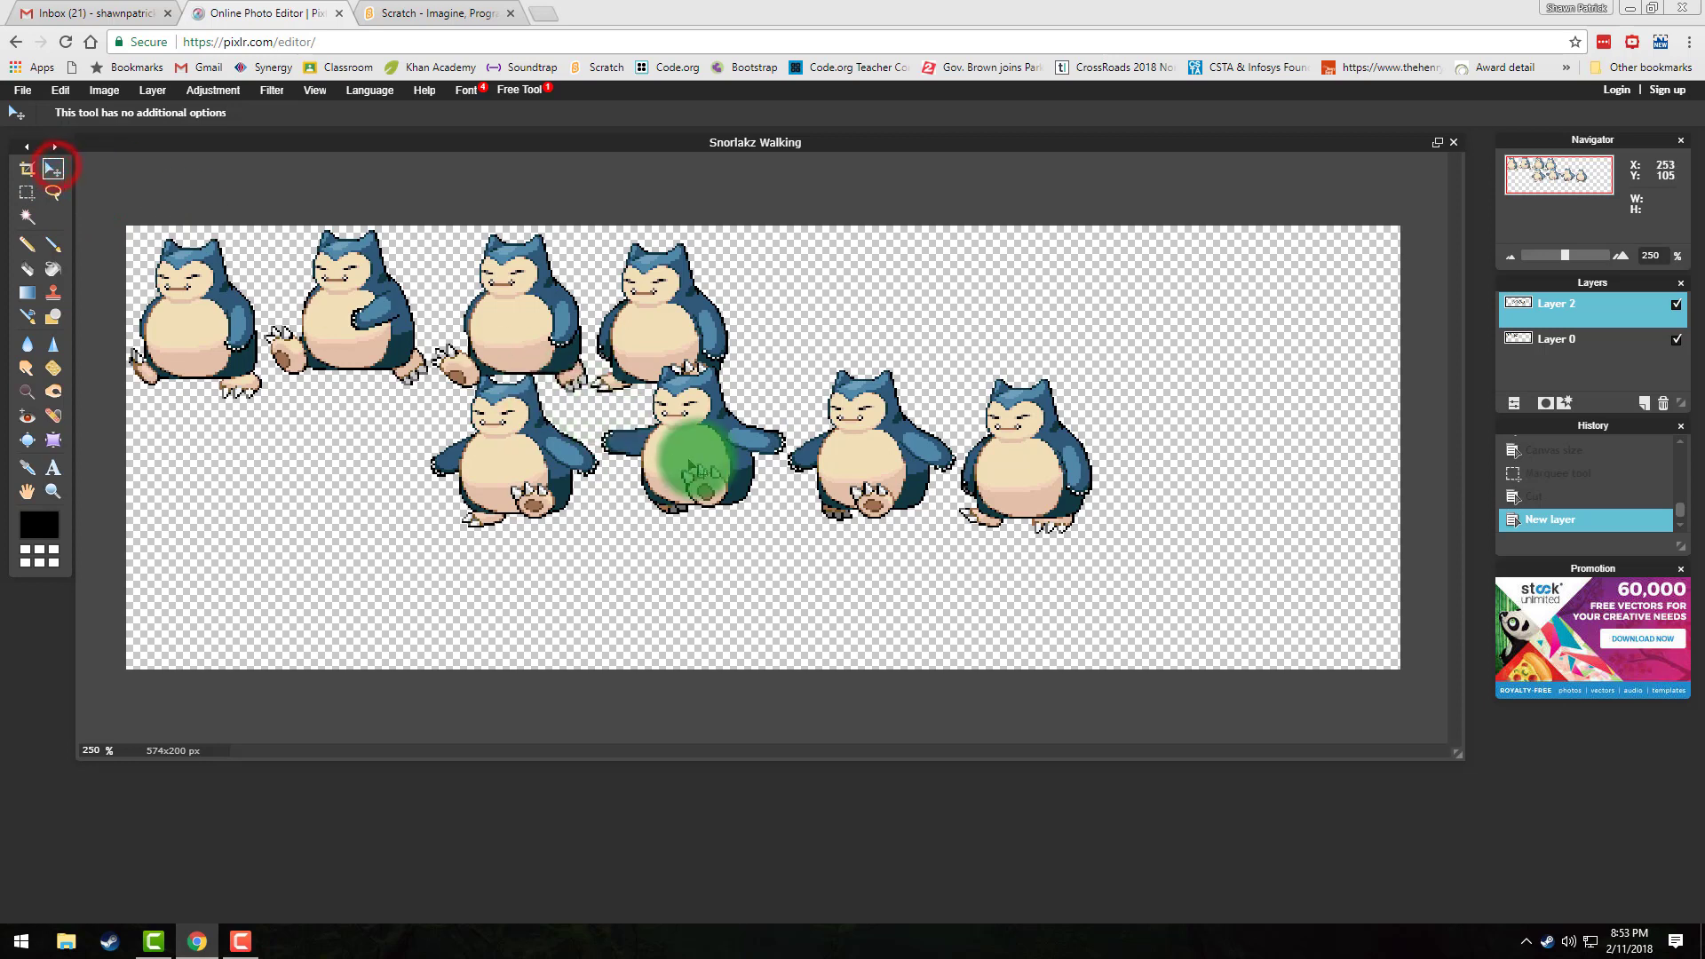
left_click_drag(691, 466, 405, 498)
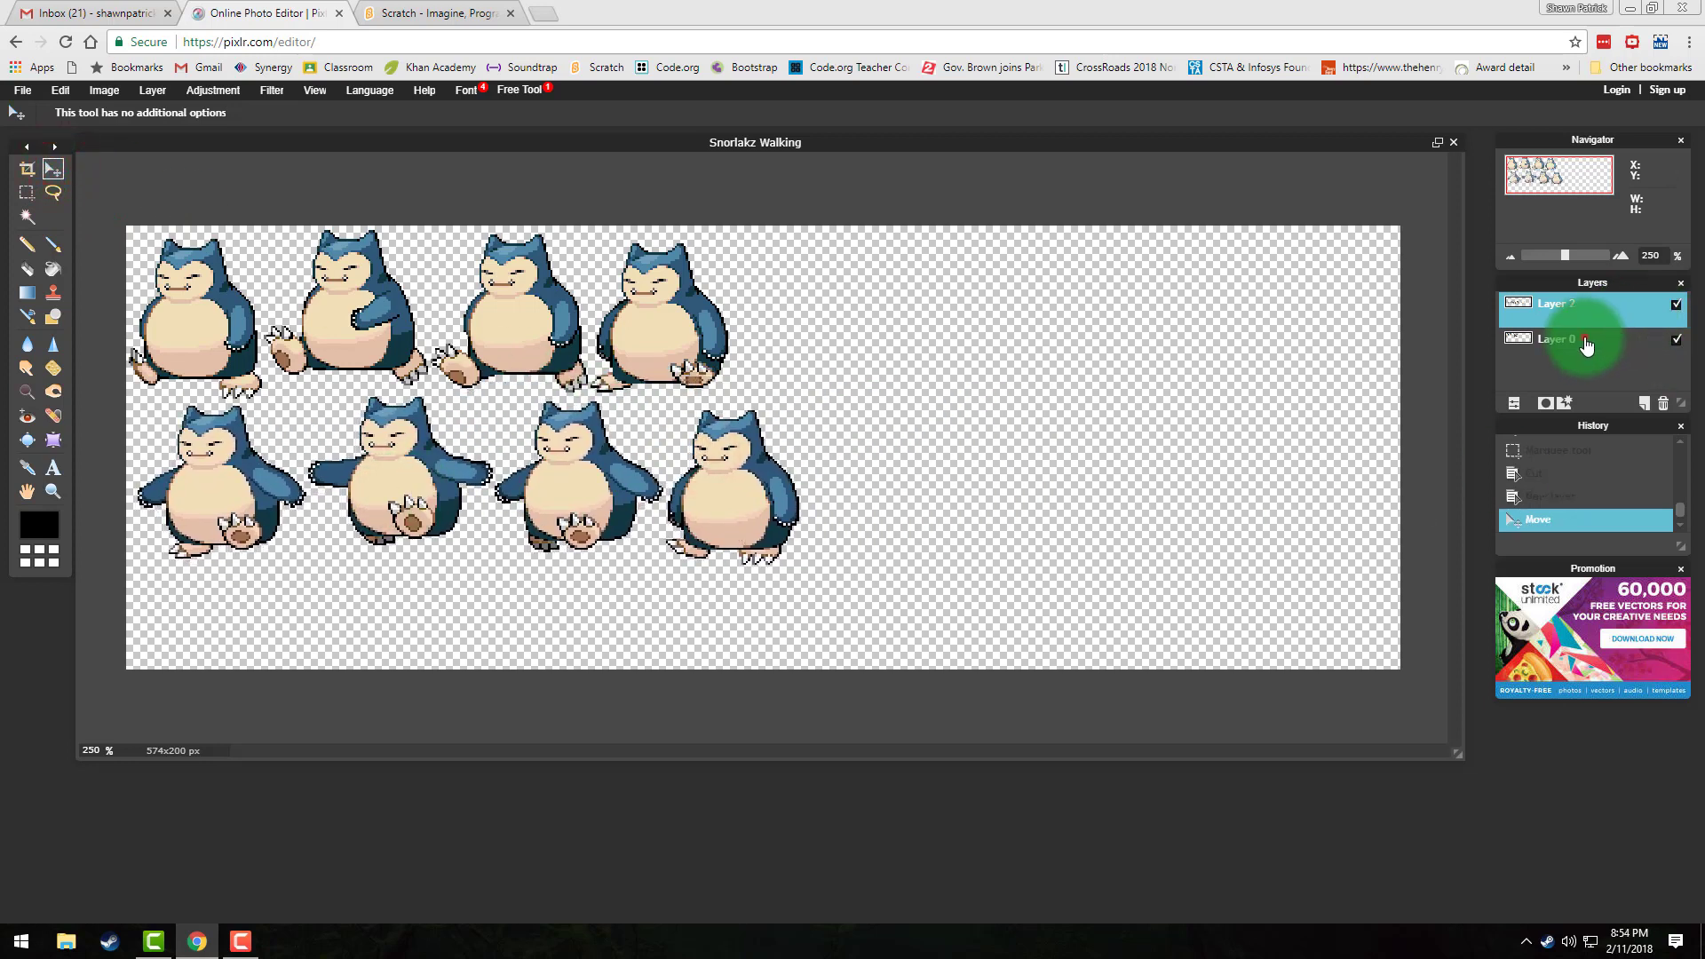
left_click(1586, 345)
left_click_drag(495, 293, 544, 312)
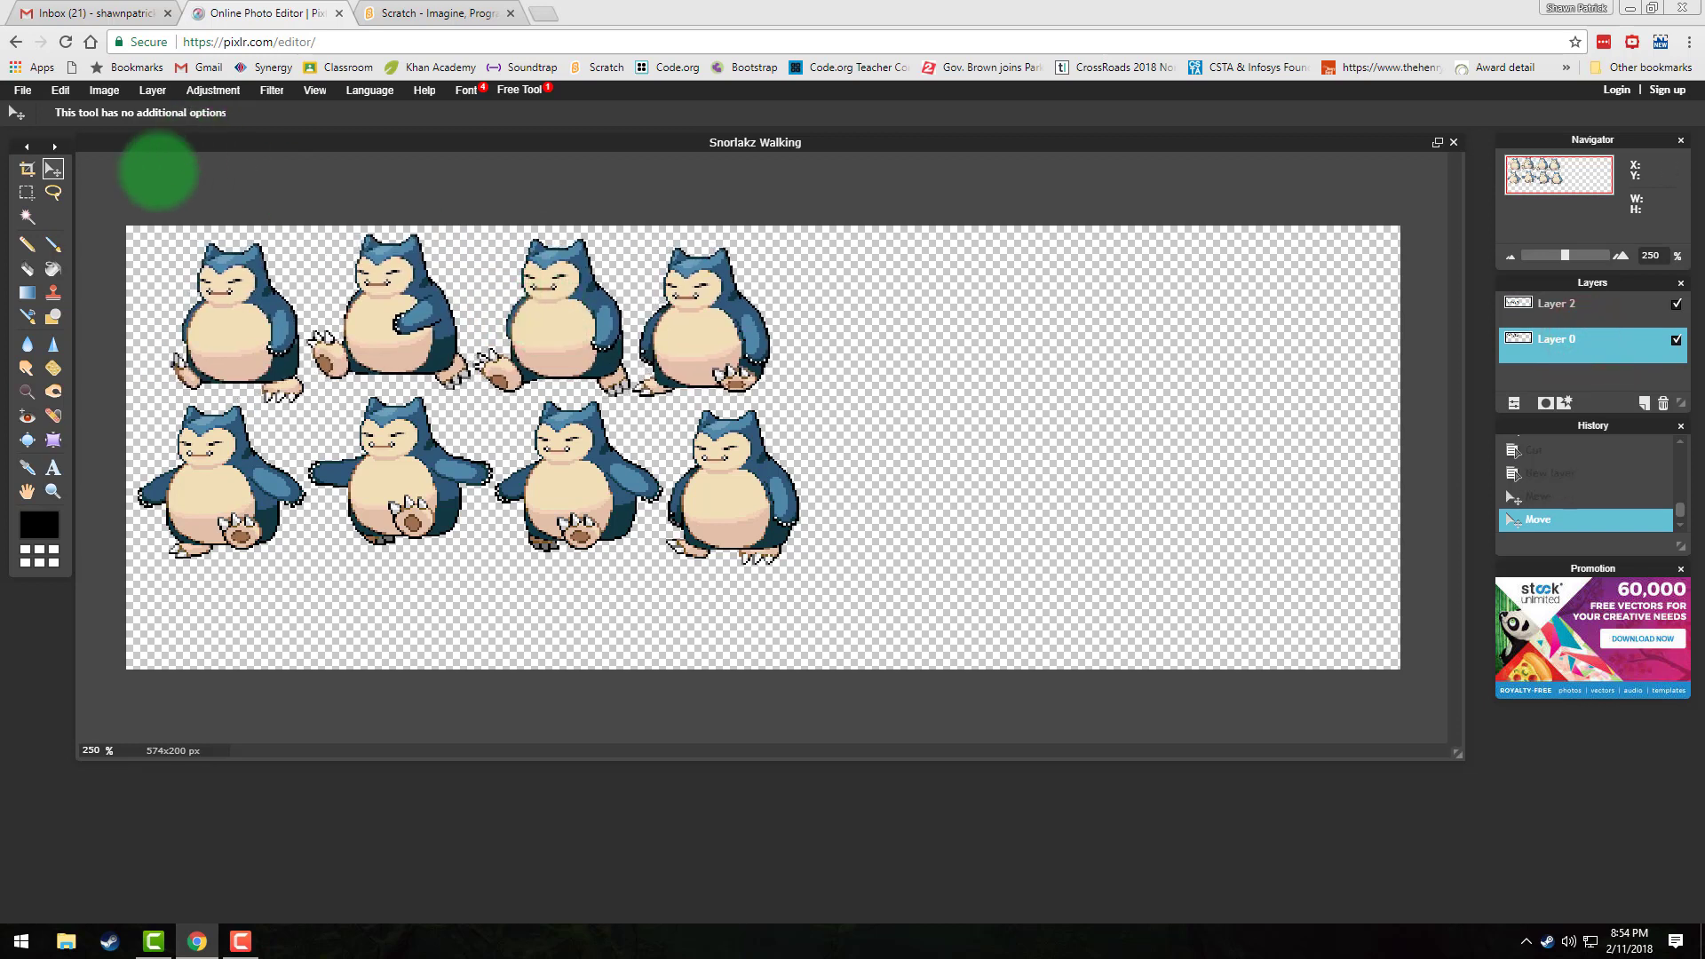
Crop the canvas around the two rows of four sprites, to about 317 by 168 pixels.
left_click(27, 168)
left_click_drag(93, 179, 828, 599)
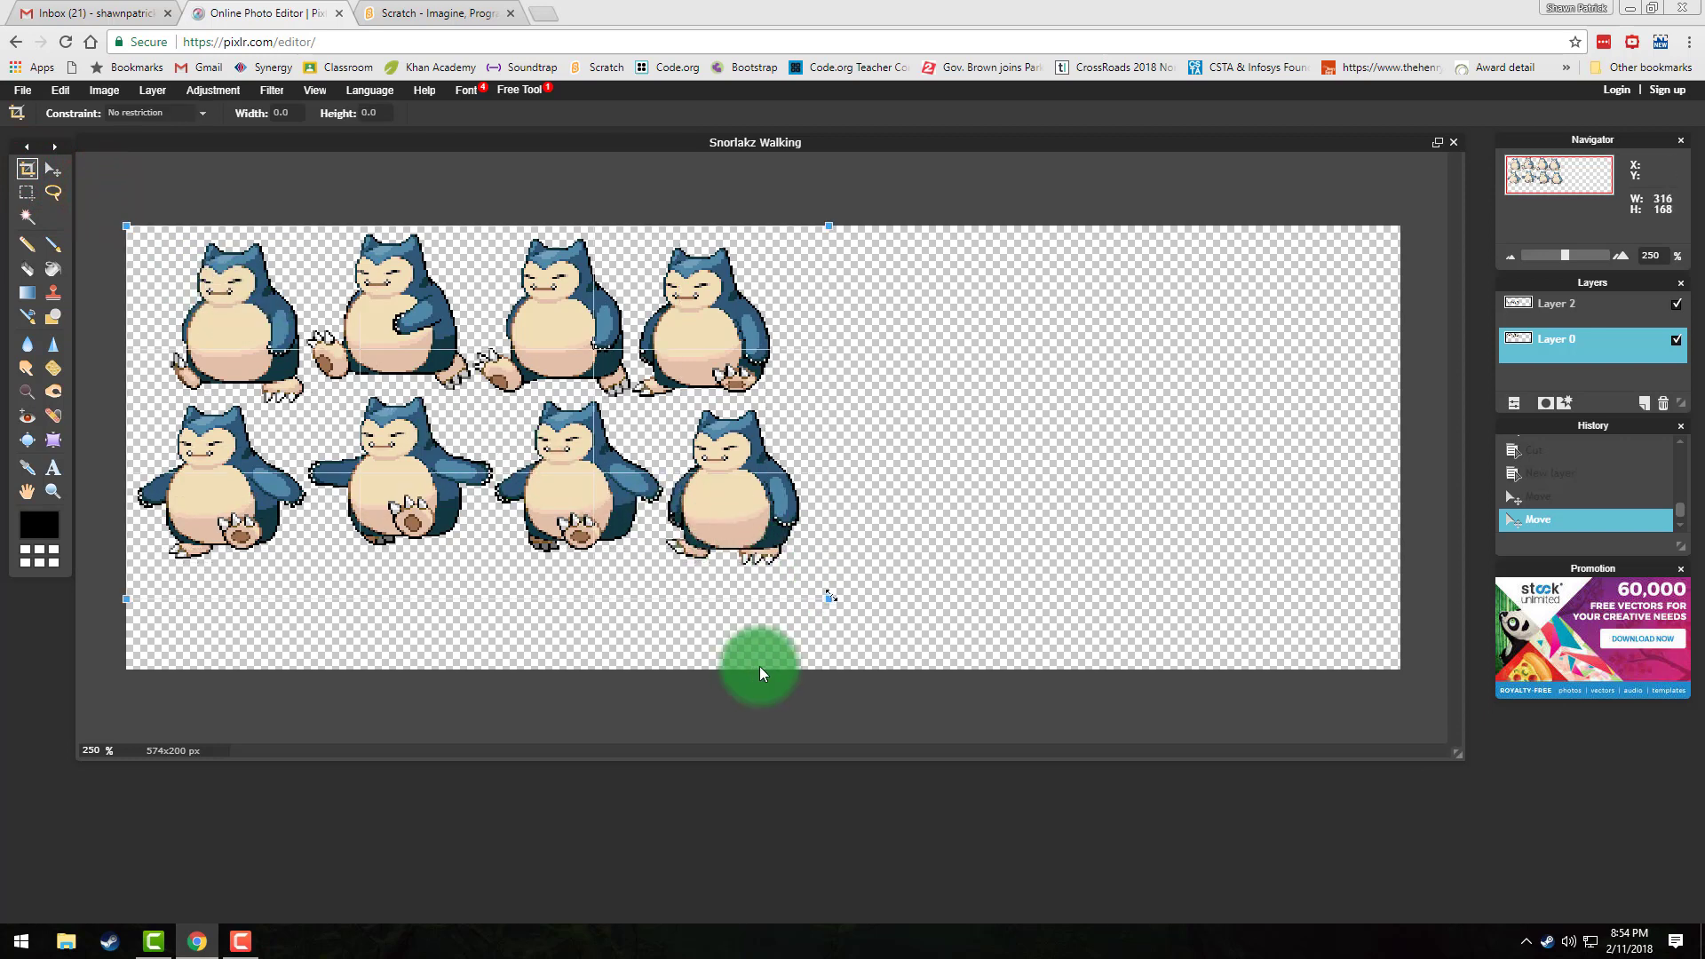
key("Return")
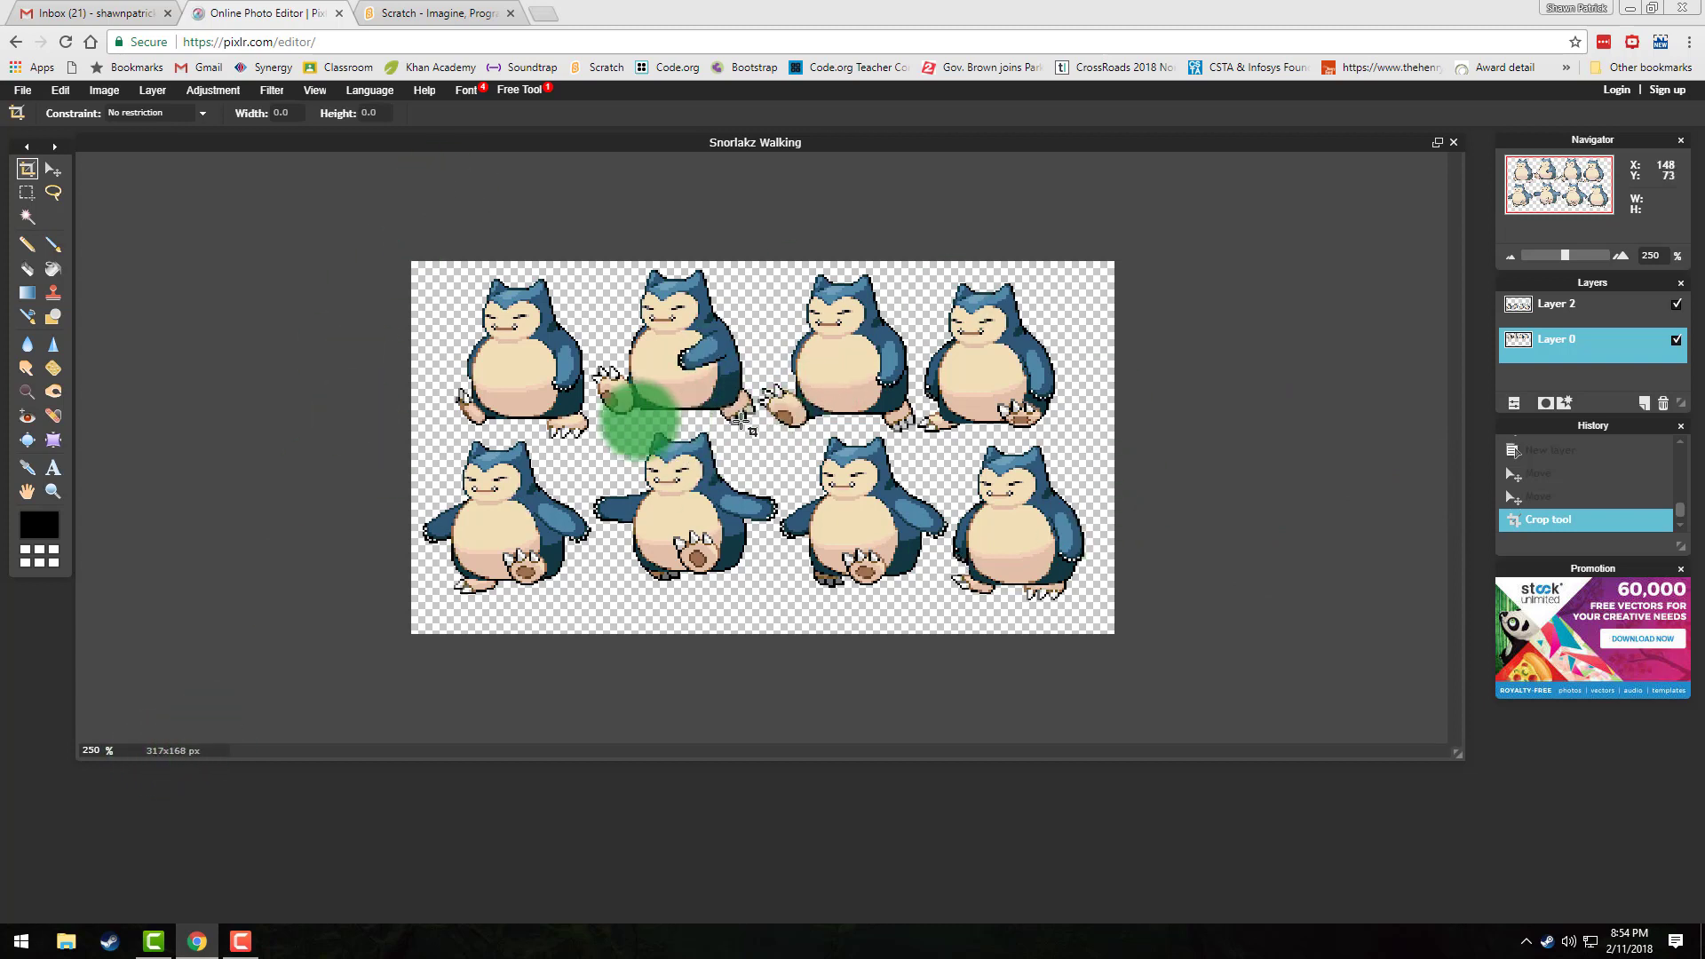
Save the two-row image to the computer as a transparent, full-quality PNG named Snorlakz Walking.
left_click(22, 89)
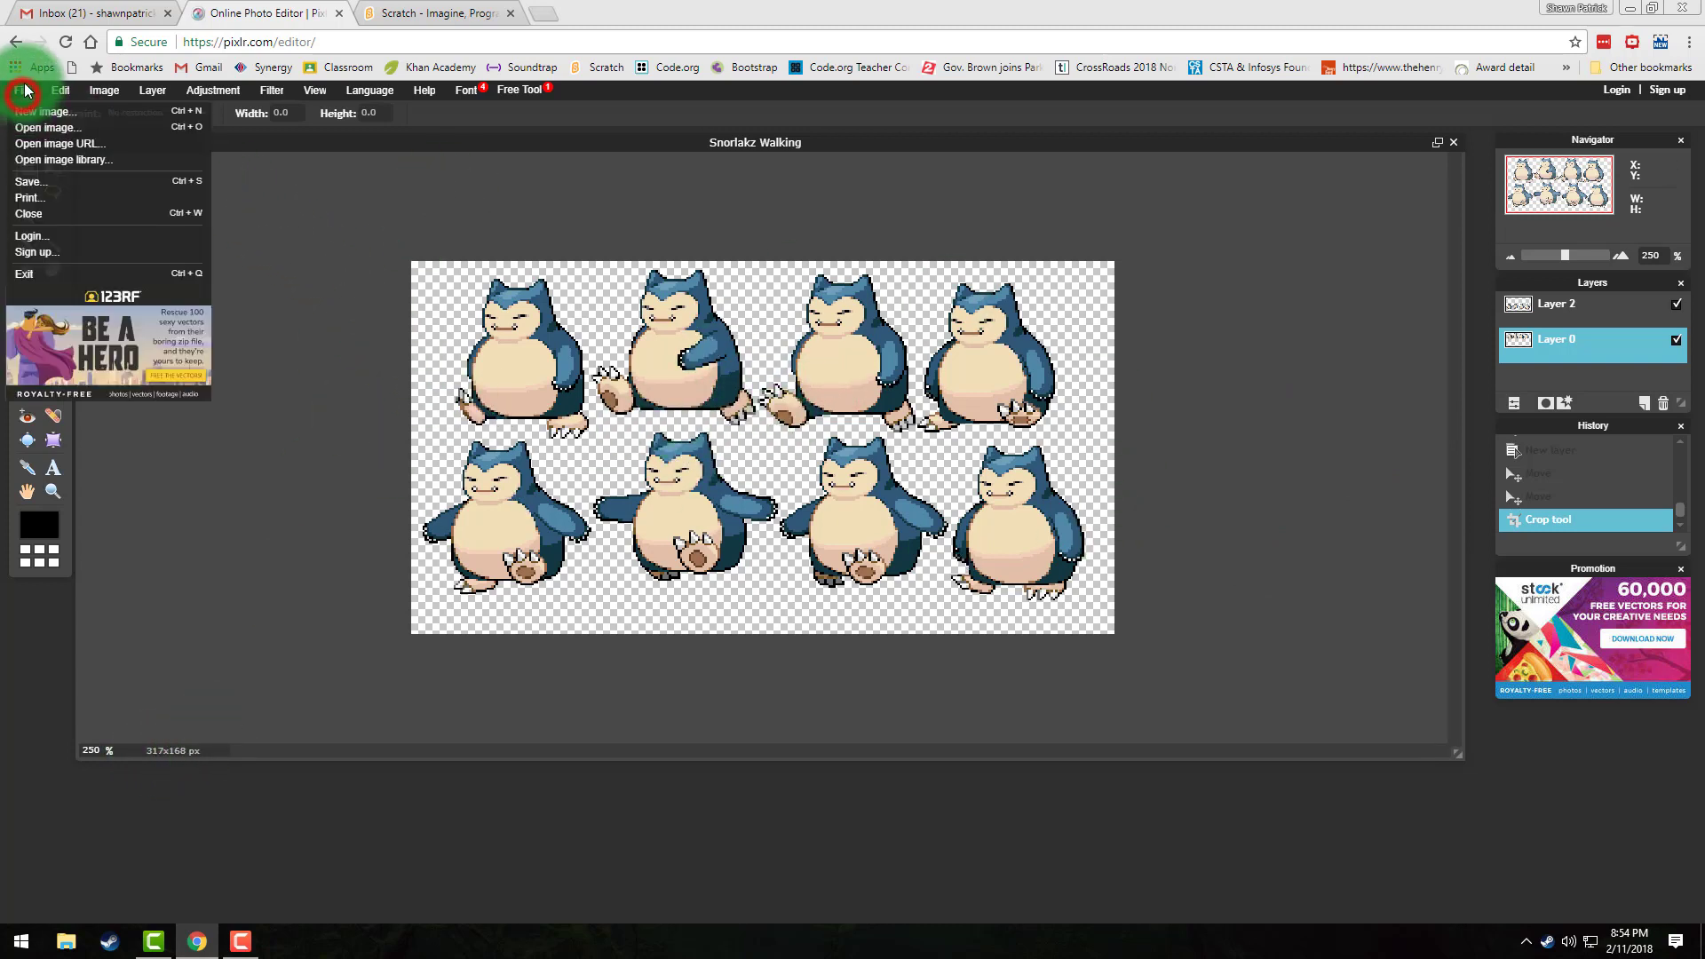
left_click(40, 176)
double_click(974, 400)
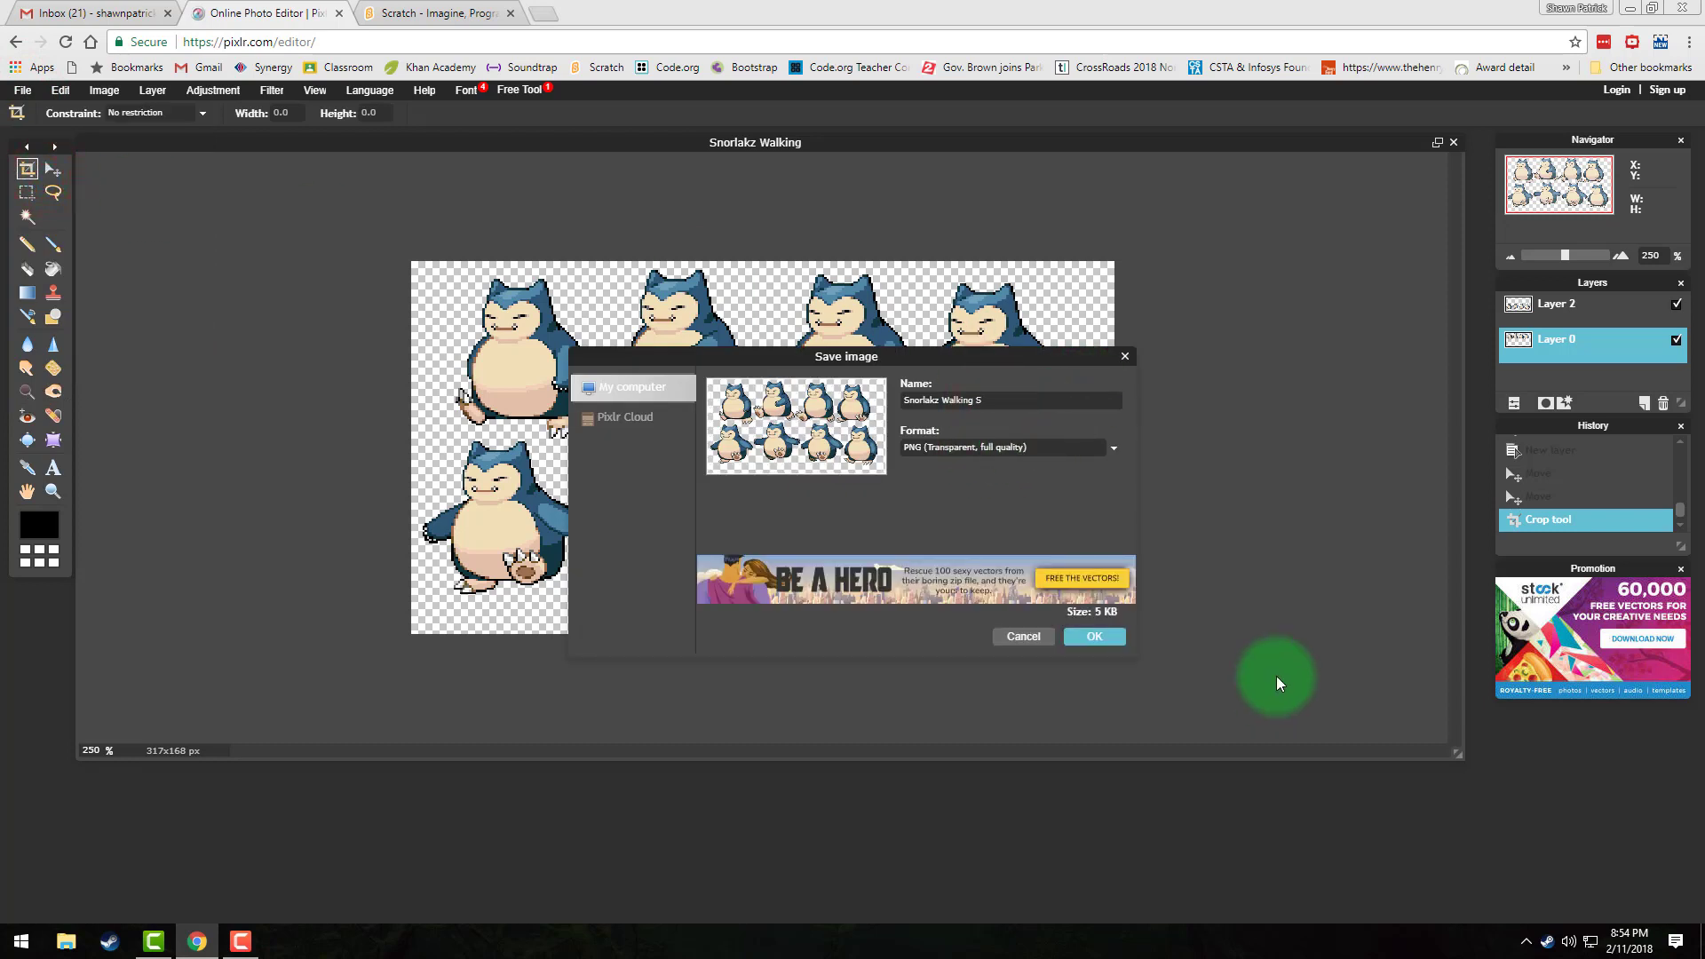
key("Return")
Switch to Scratch and delete the default cat sprite from a new project.
left_click(418, 13)
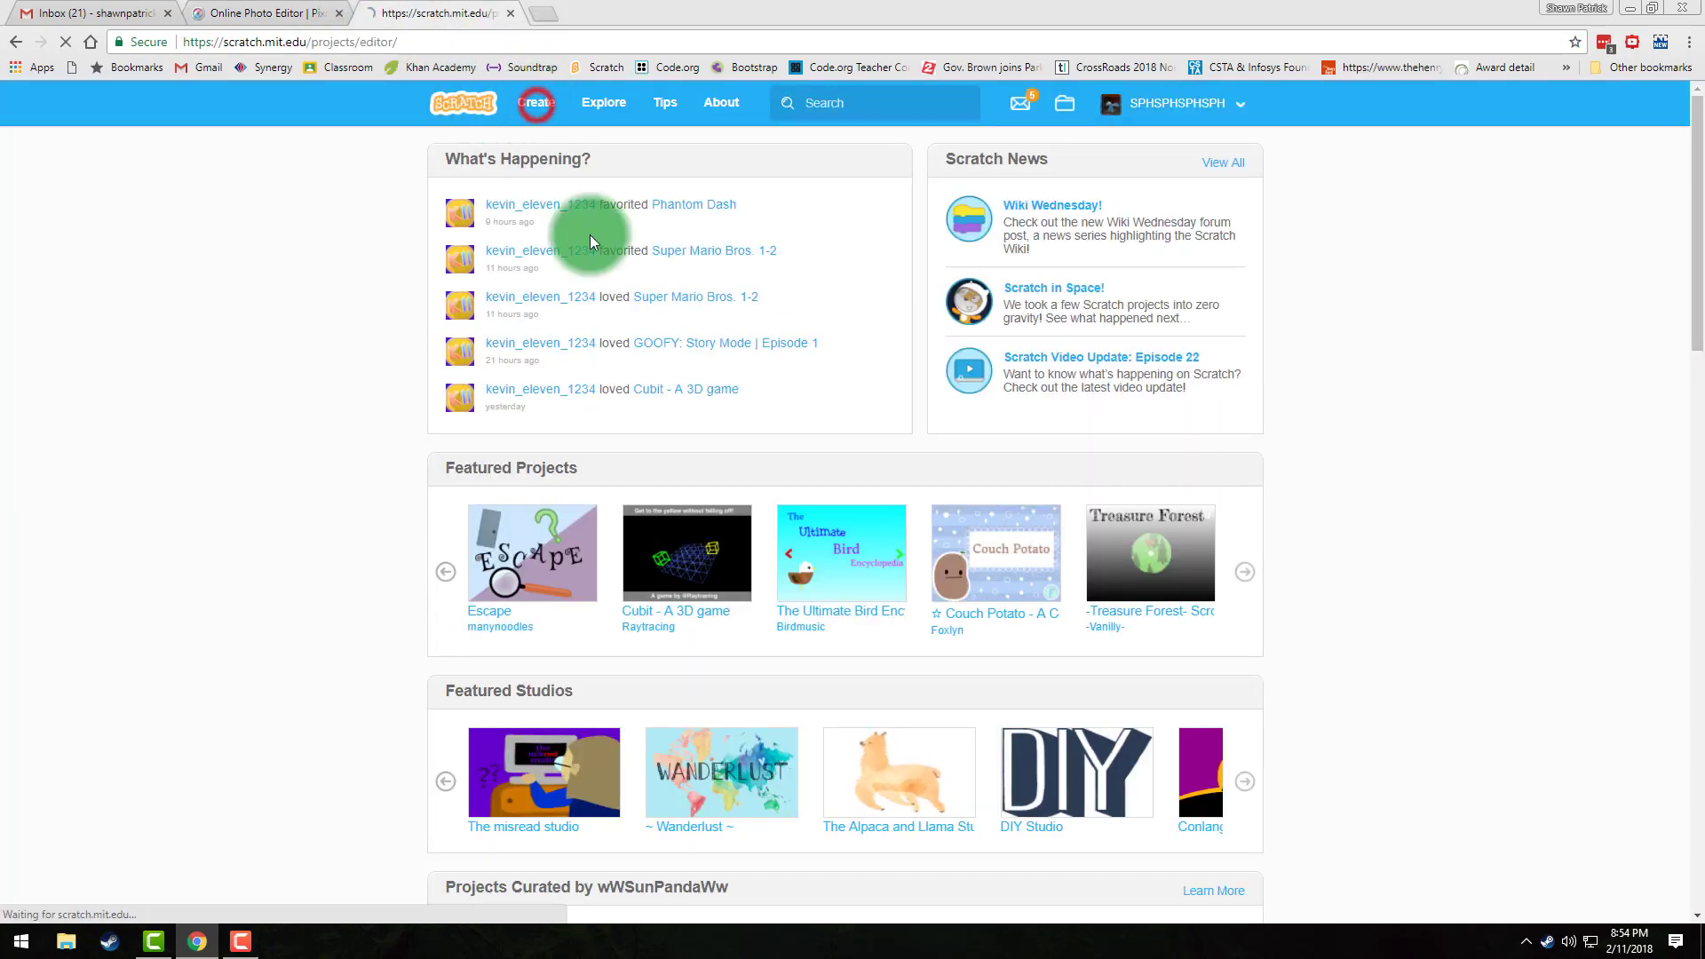
right_click(116, 536)
left_click(154, 604)
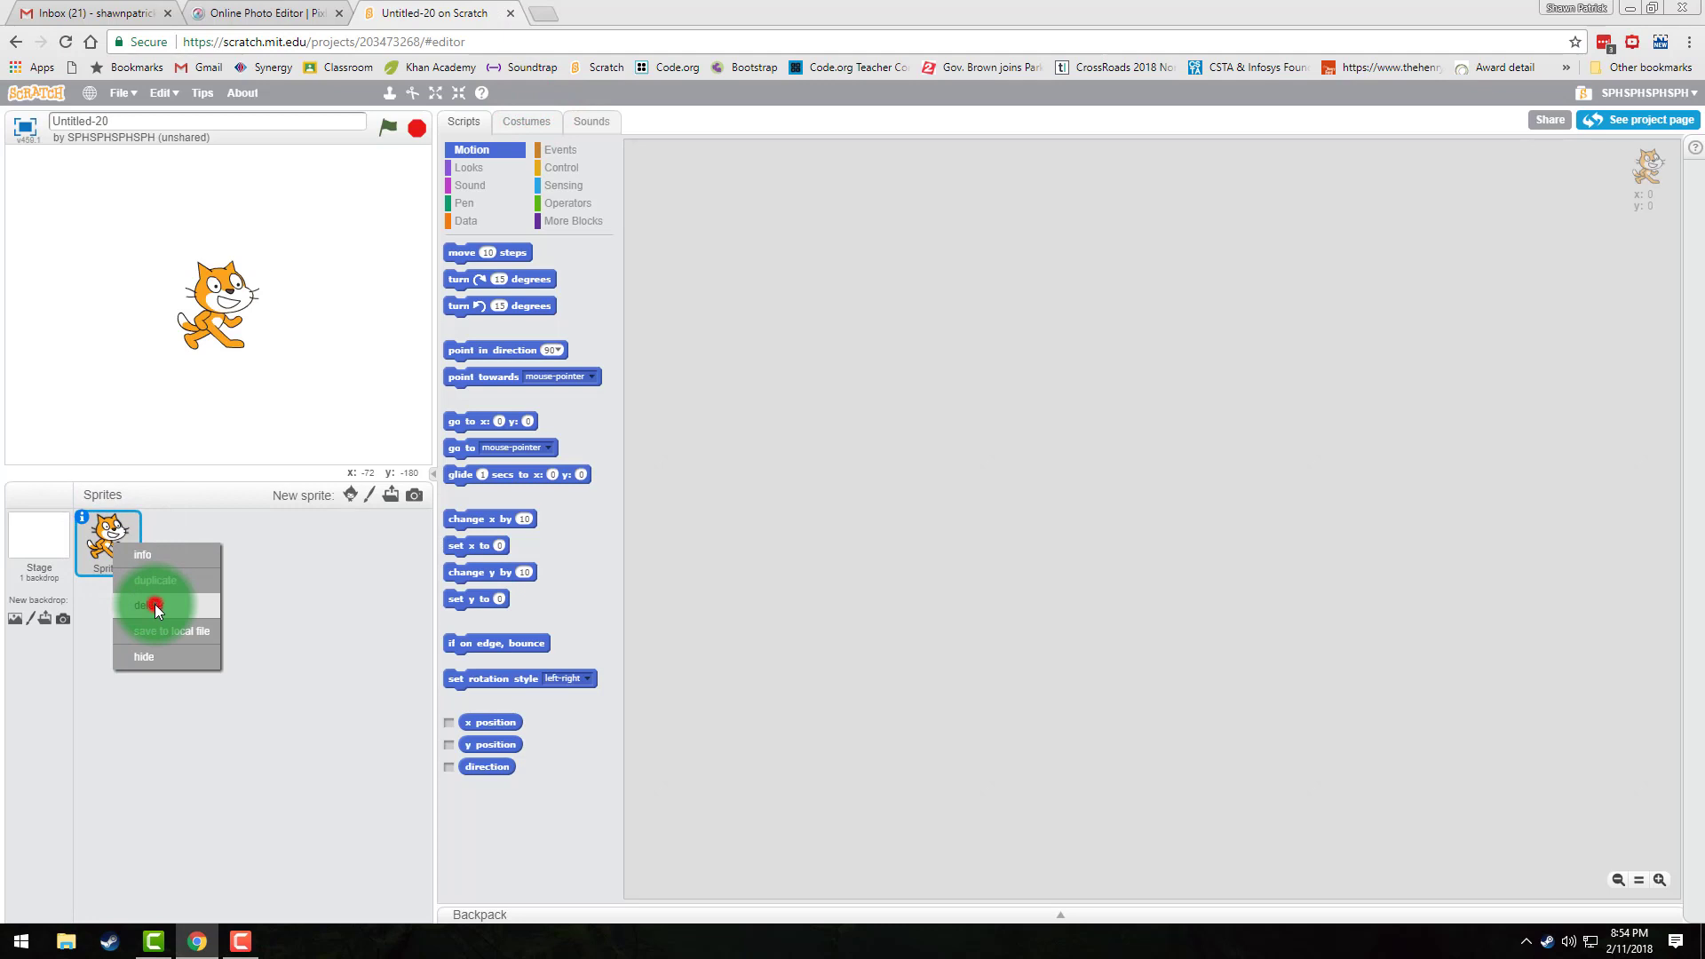
Upload the Snorlakz Walking image as a new sprite and show its costumes.
left_click(395, 495)
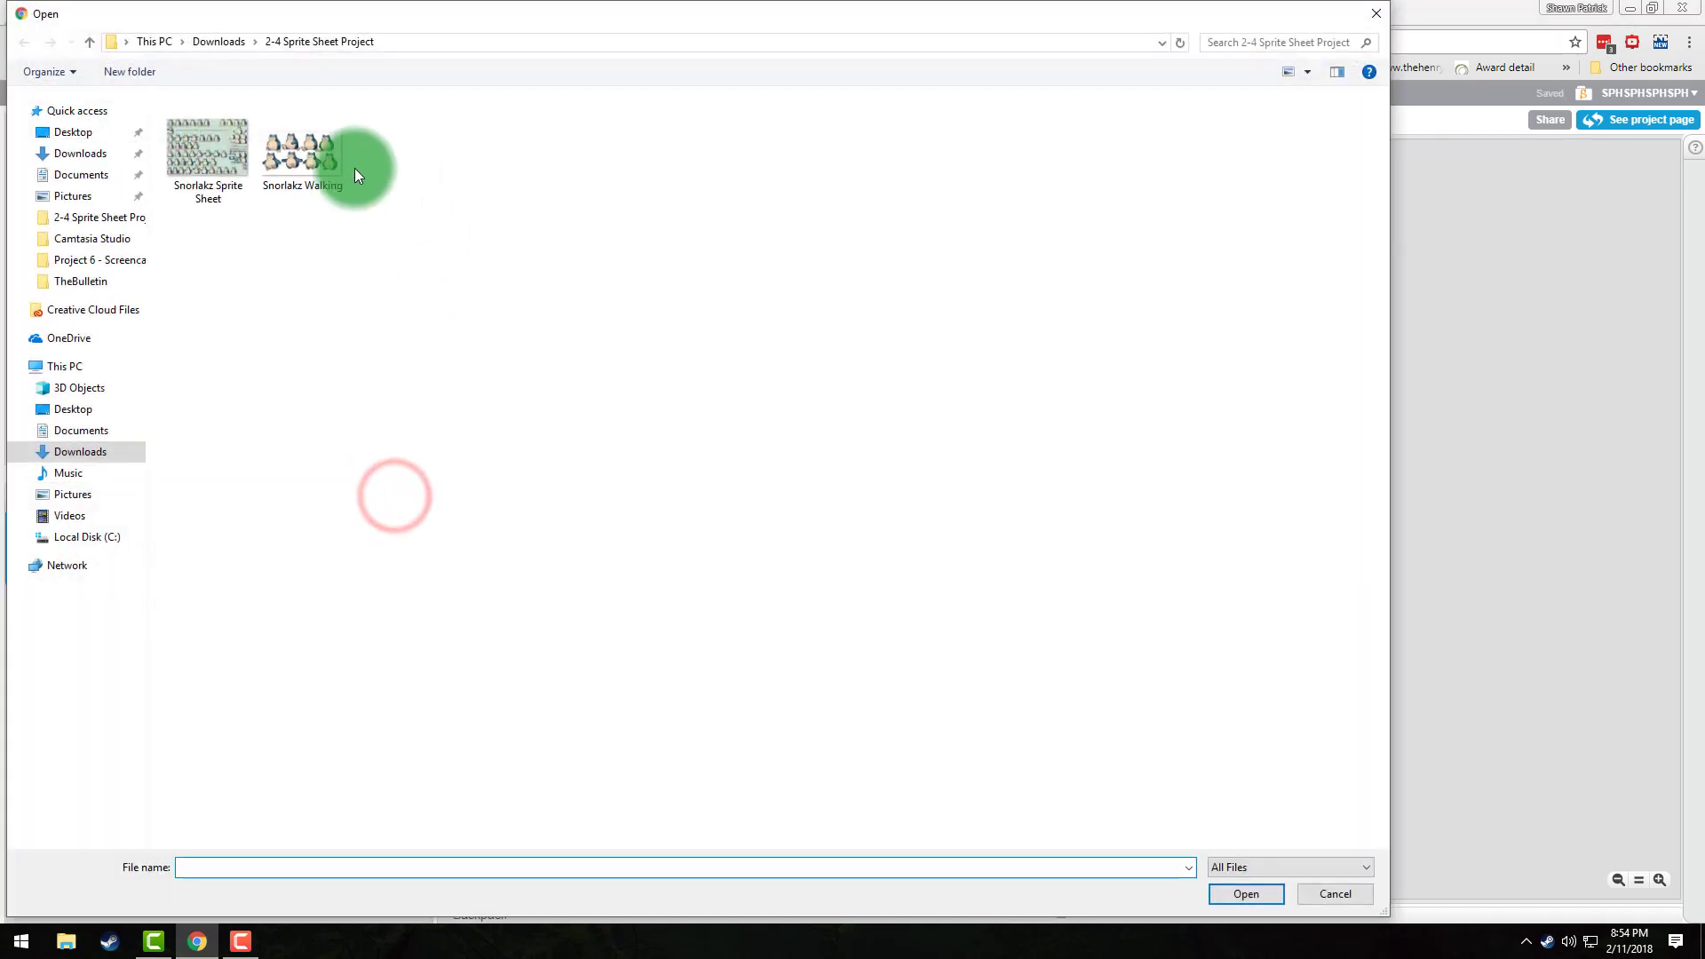
double_click(312, 154)
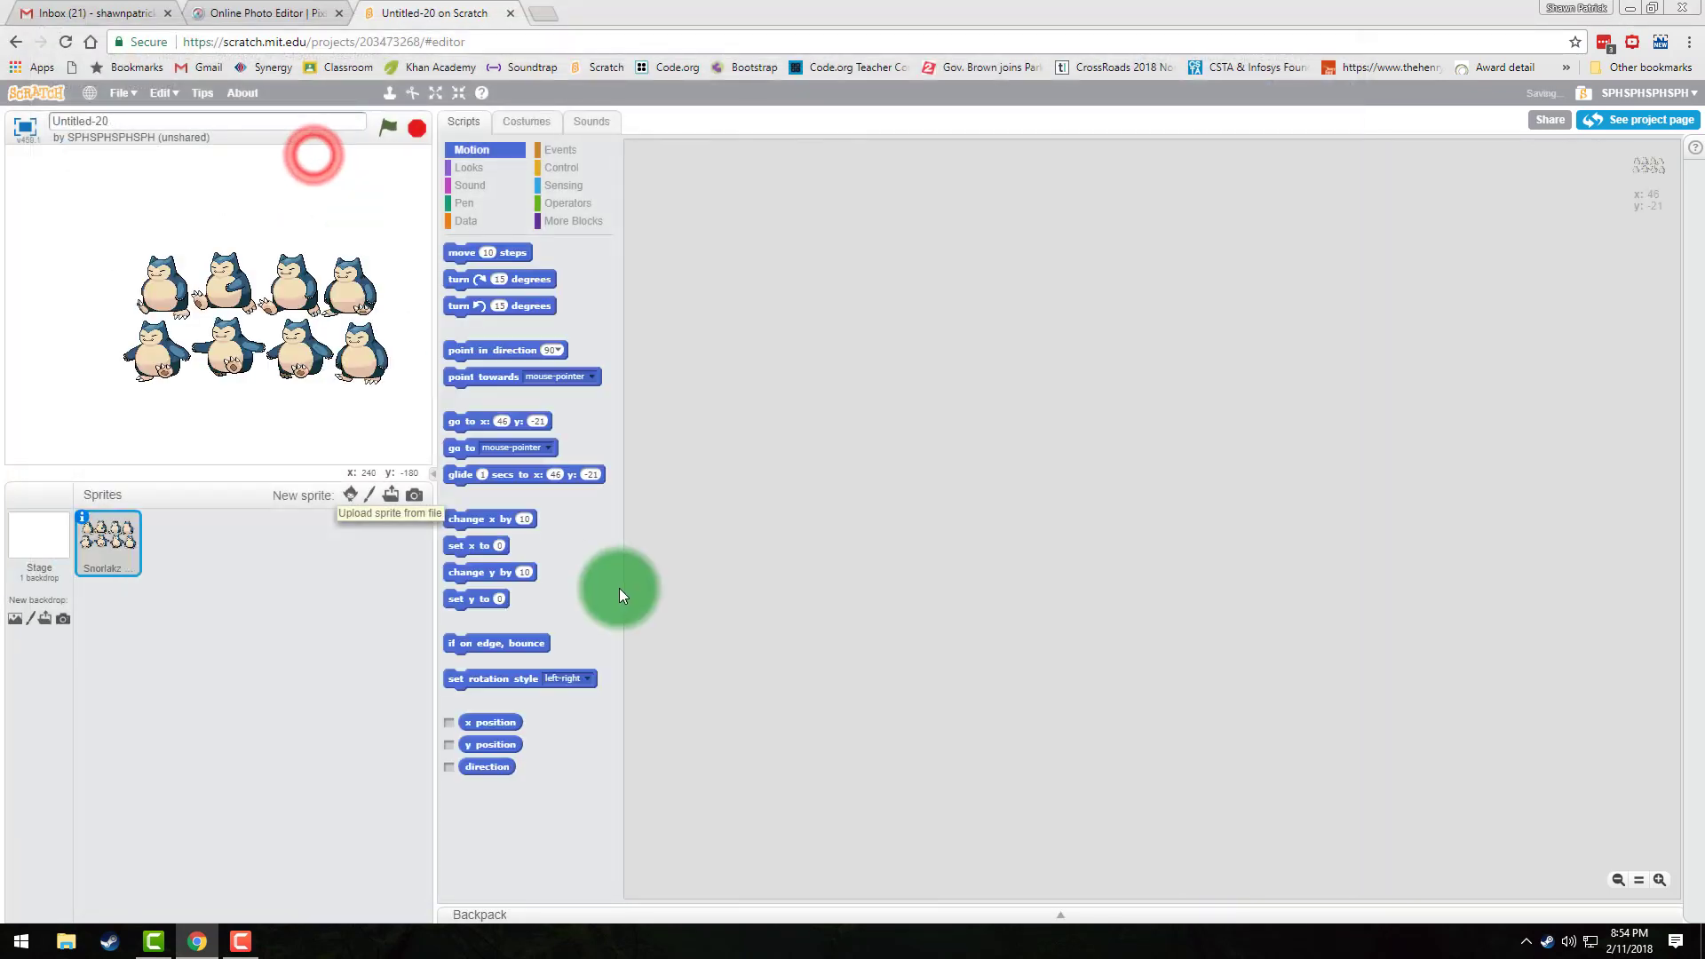
left_click(529, 121)
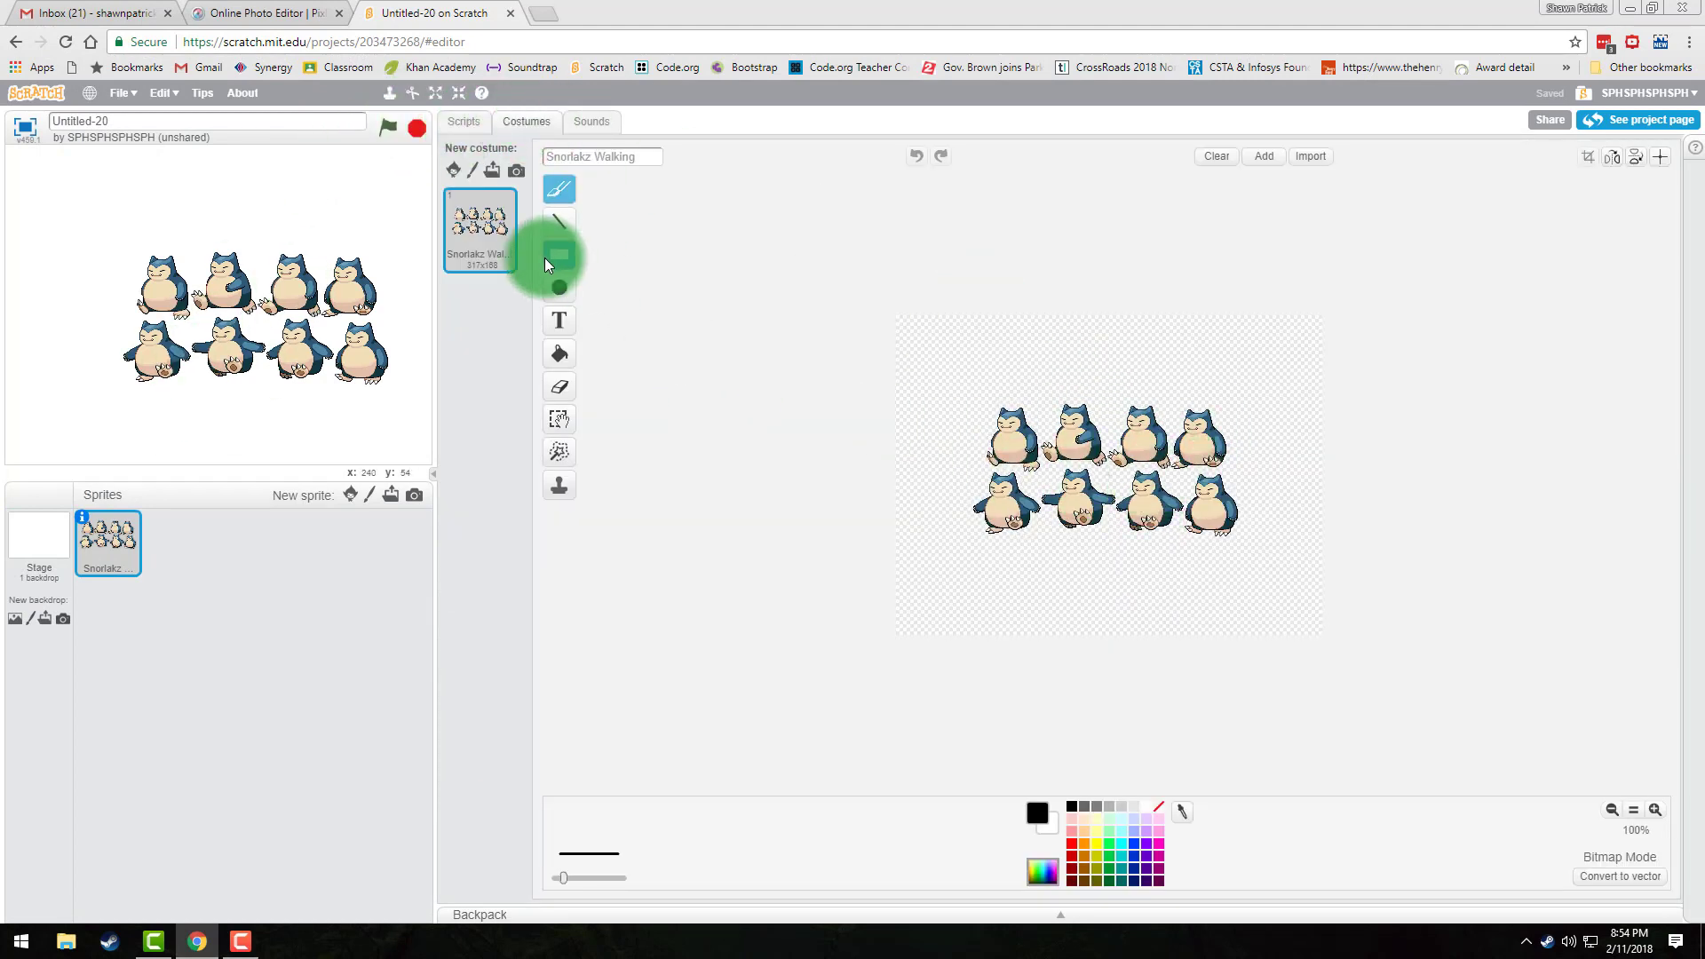
Duplicate the Snorlakz Walking costume until the sprite has eight identical costumes.
right_click(466, 227)
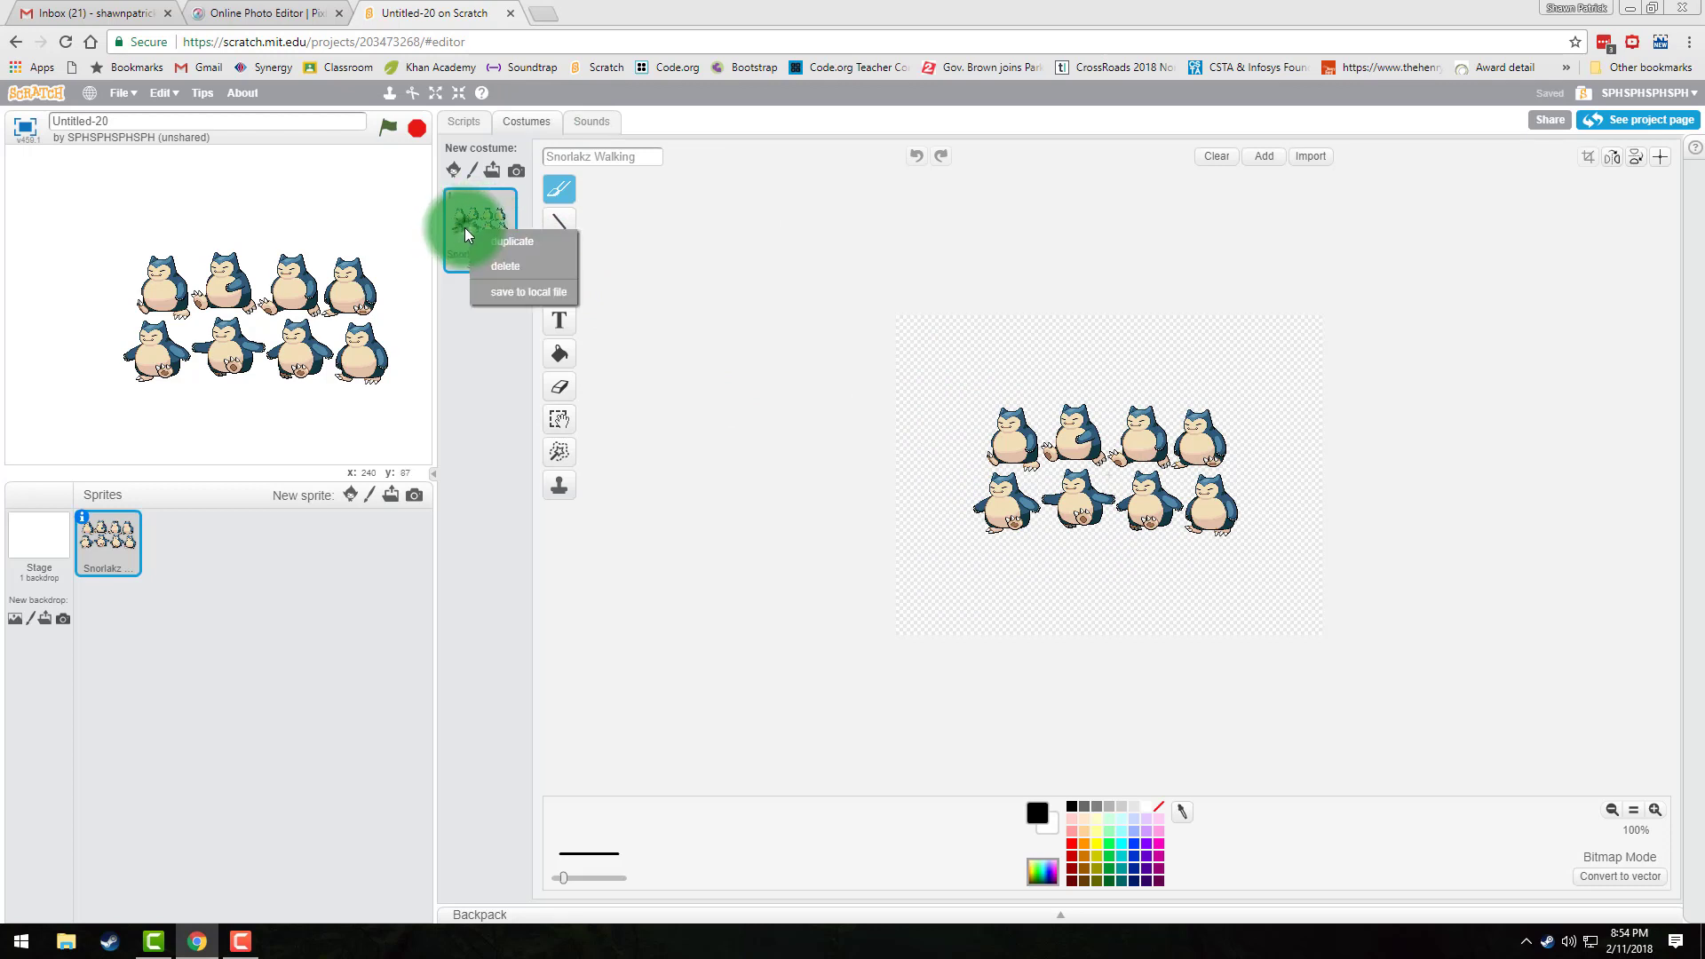
left_click(486, 236)
right_click(498, 232)
left_click(498, 234)
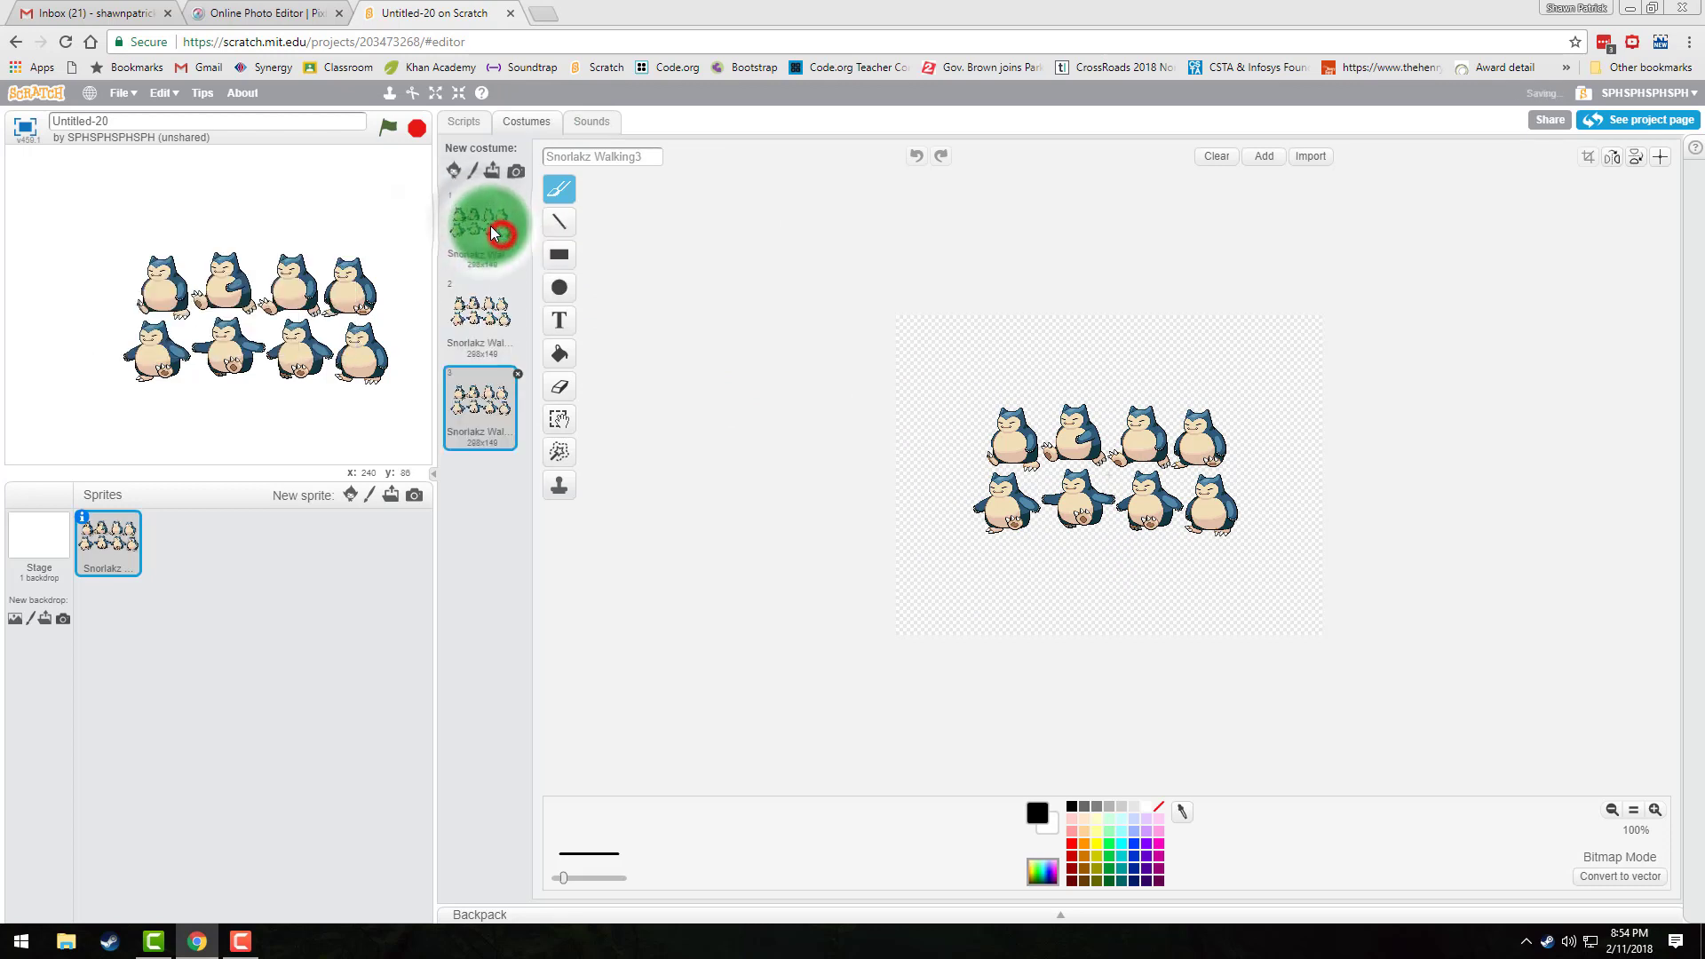
right_click(490, 226)
left_click(516, 247)
left_click(508, 242)
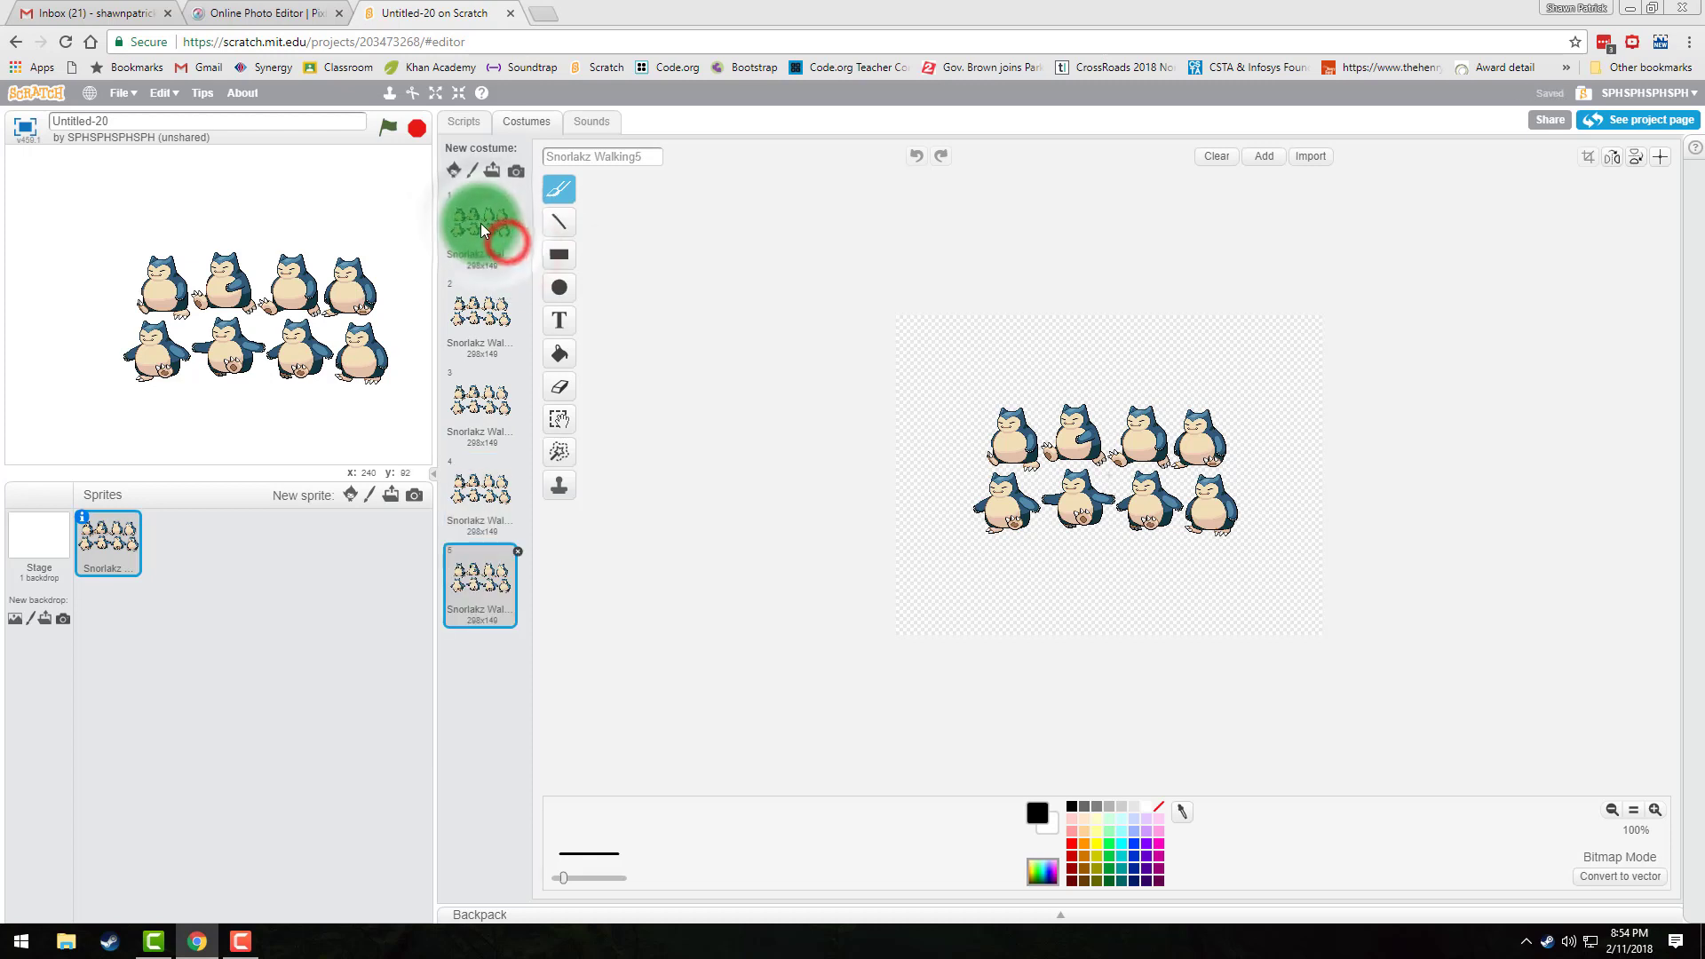
right_click(481, 222)
left_click(507, 237)
right_click(483, 226)
left_click(505, 236)
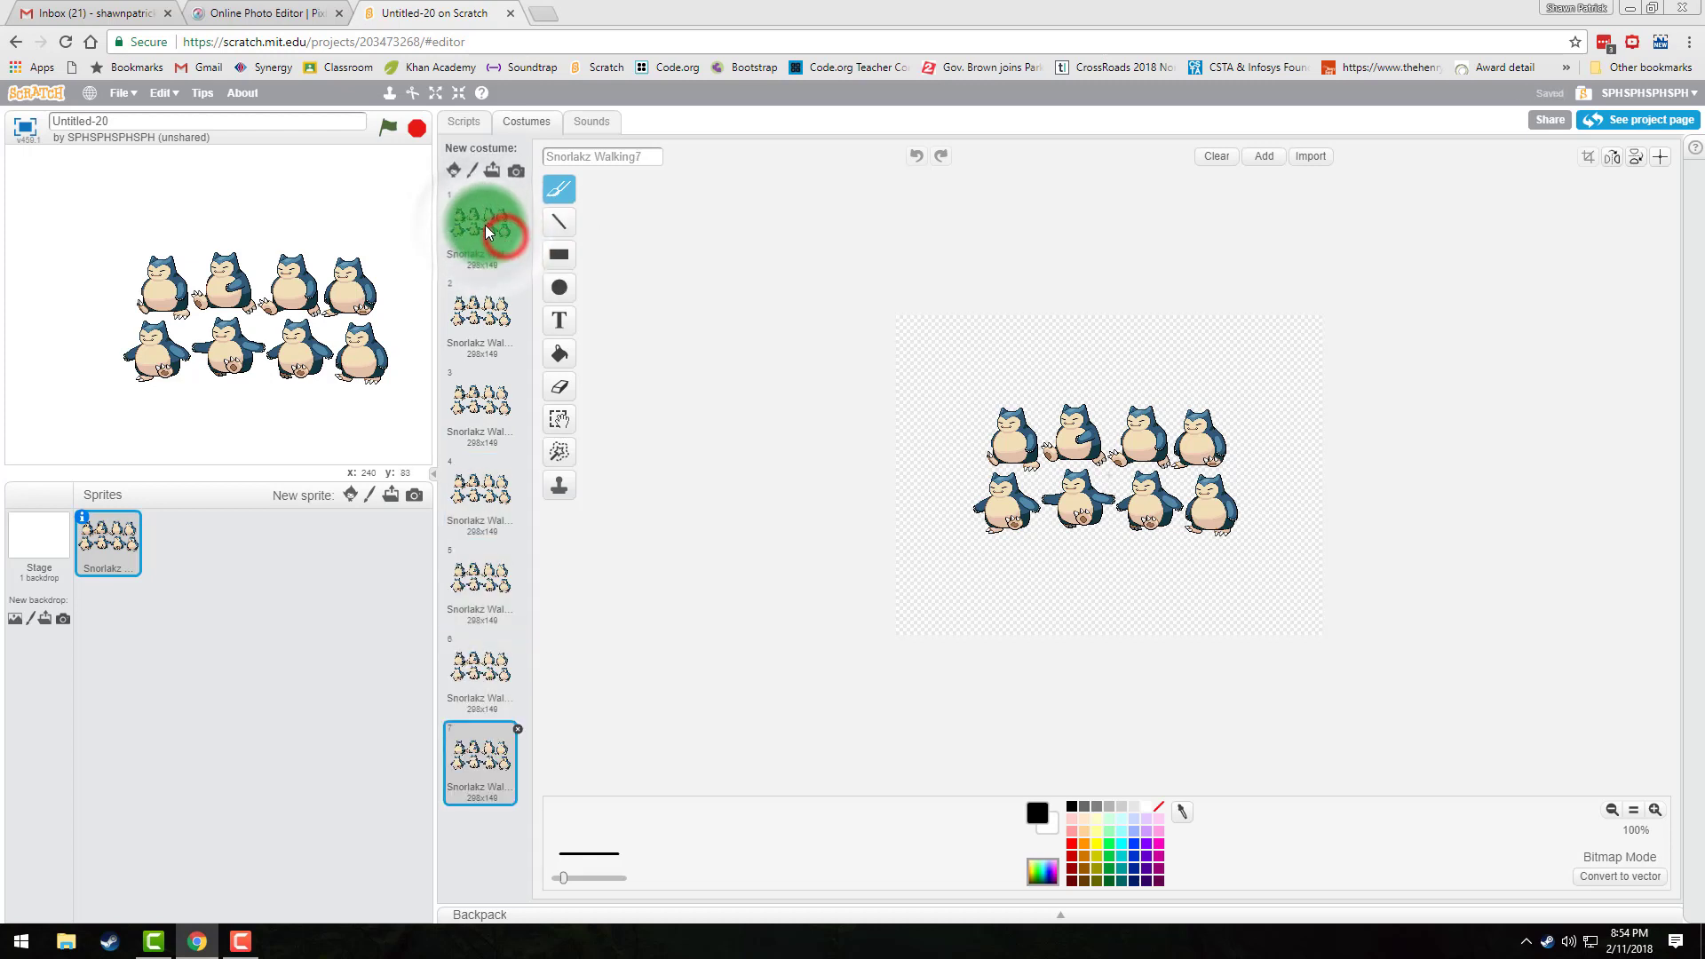
right_click(485, 225)
left_click(505, 236)
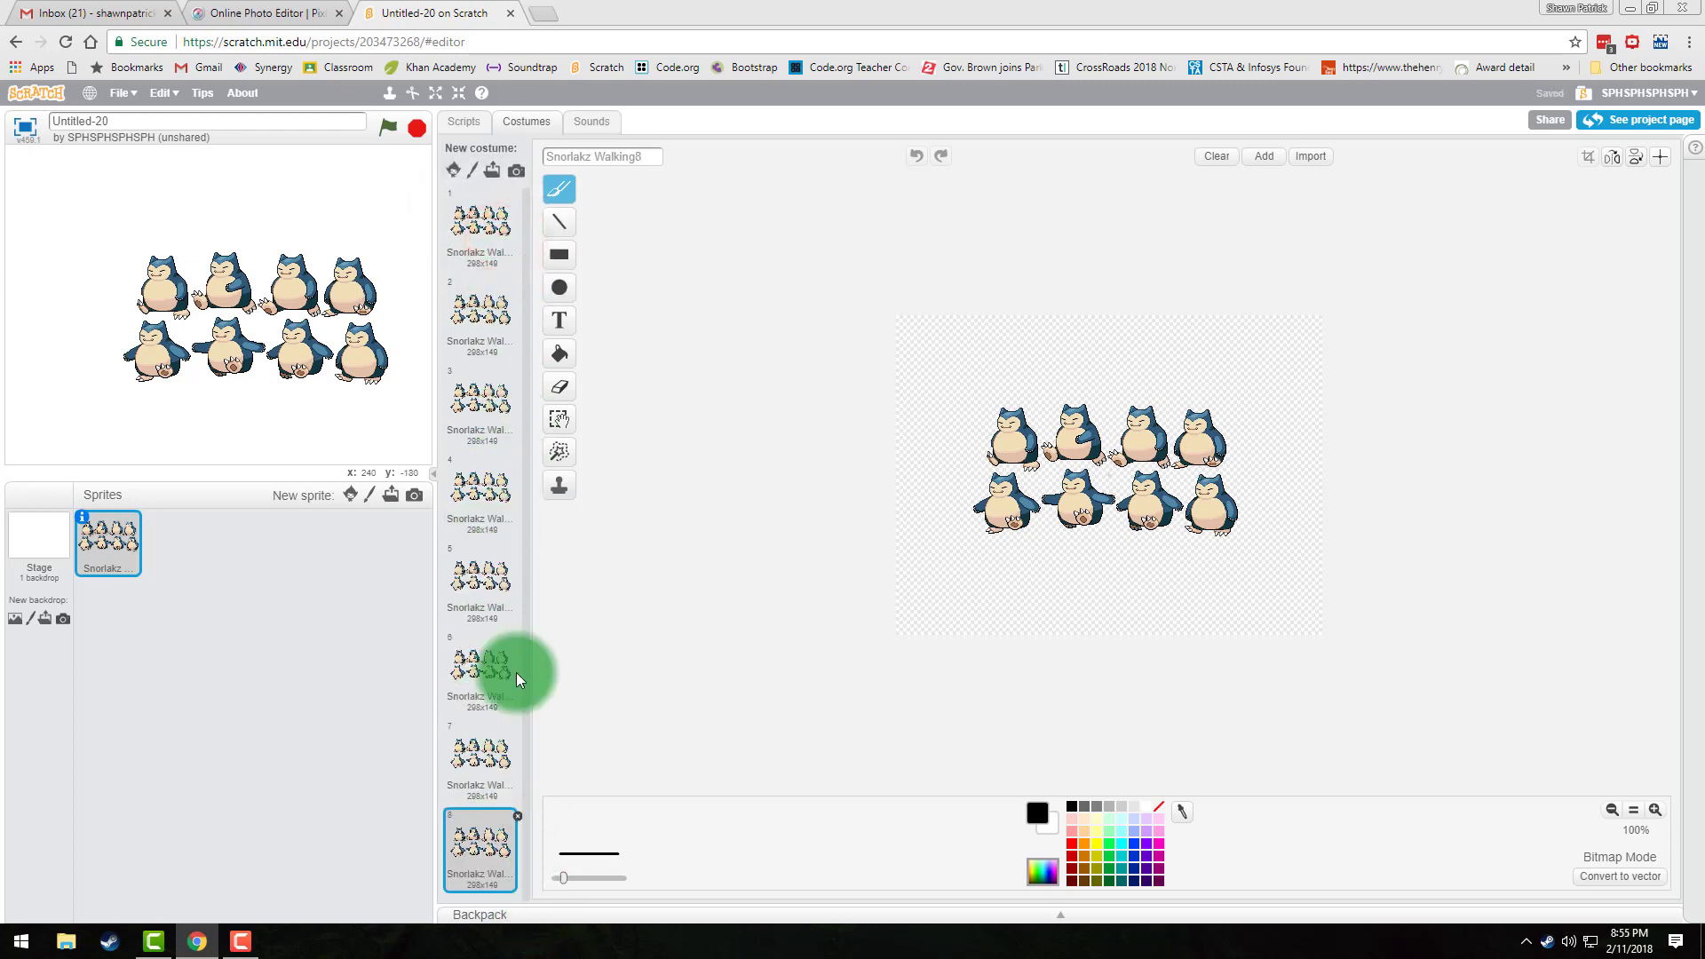
In the first costume, erase every Snorlax except the first one in the upper row, using the largest eraser.
left_click(501, 226)
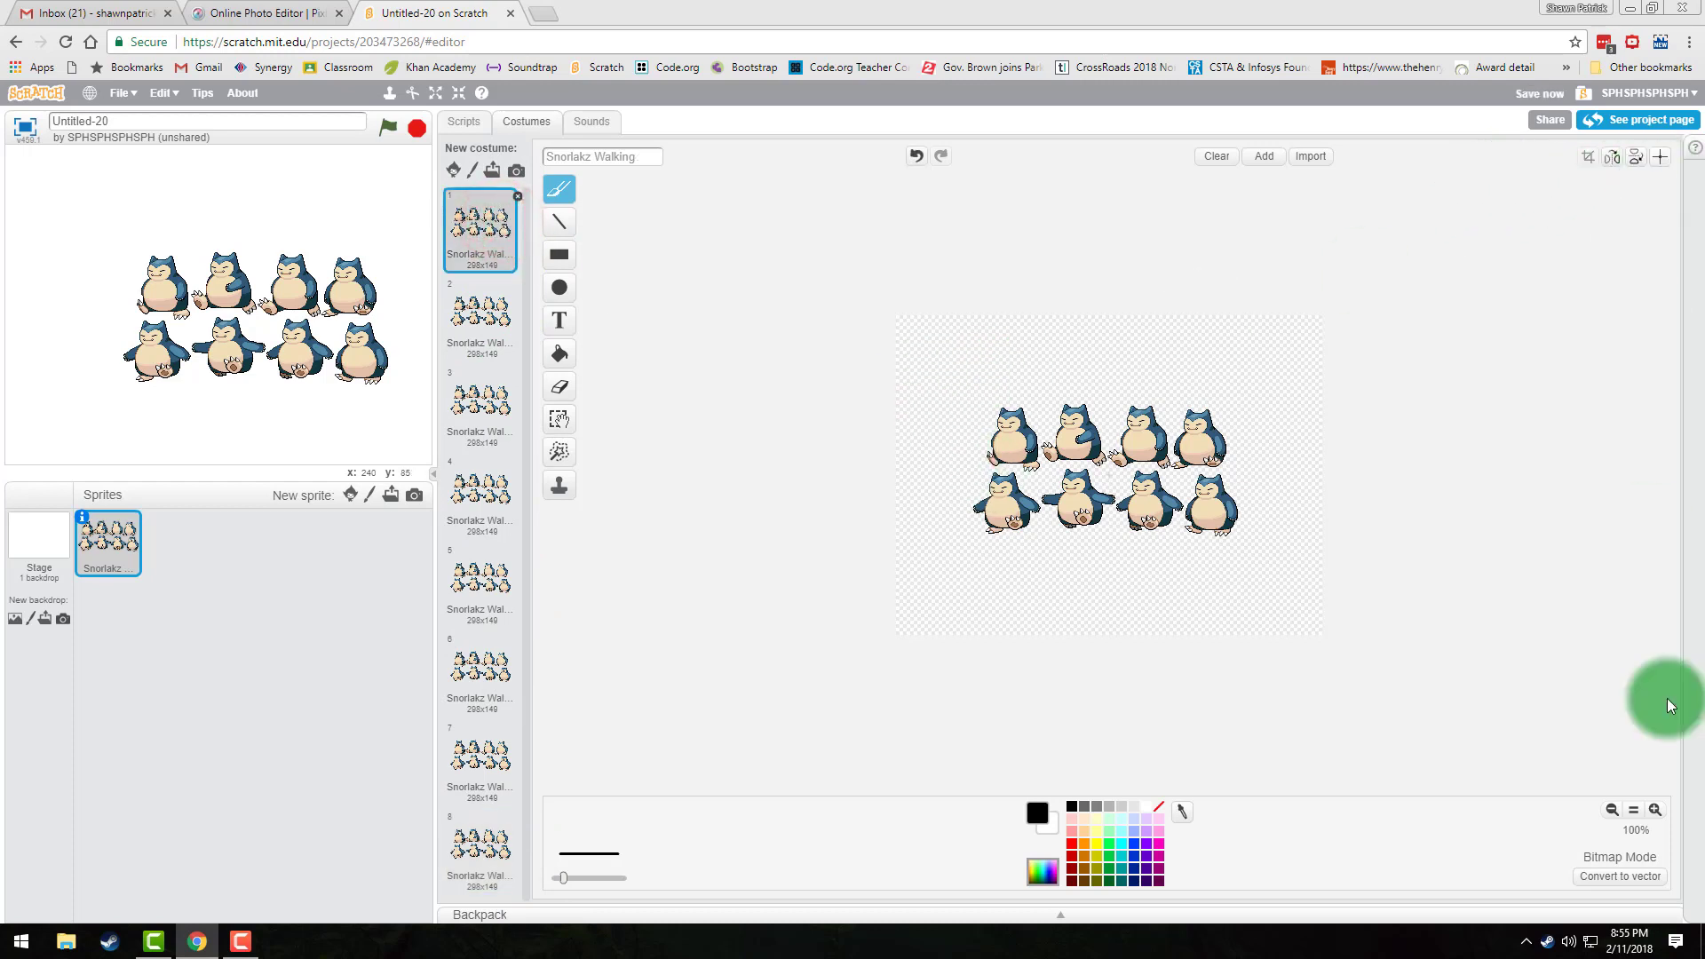
left_click(1657, 809)
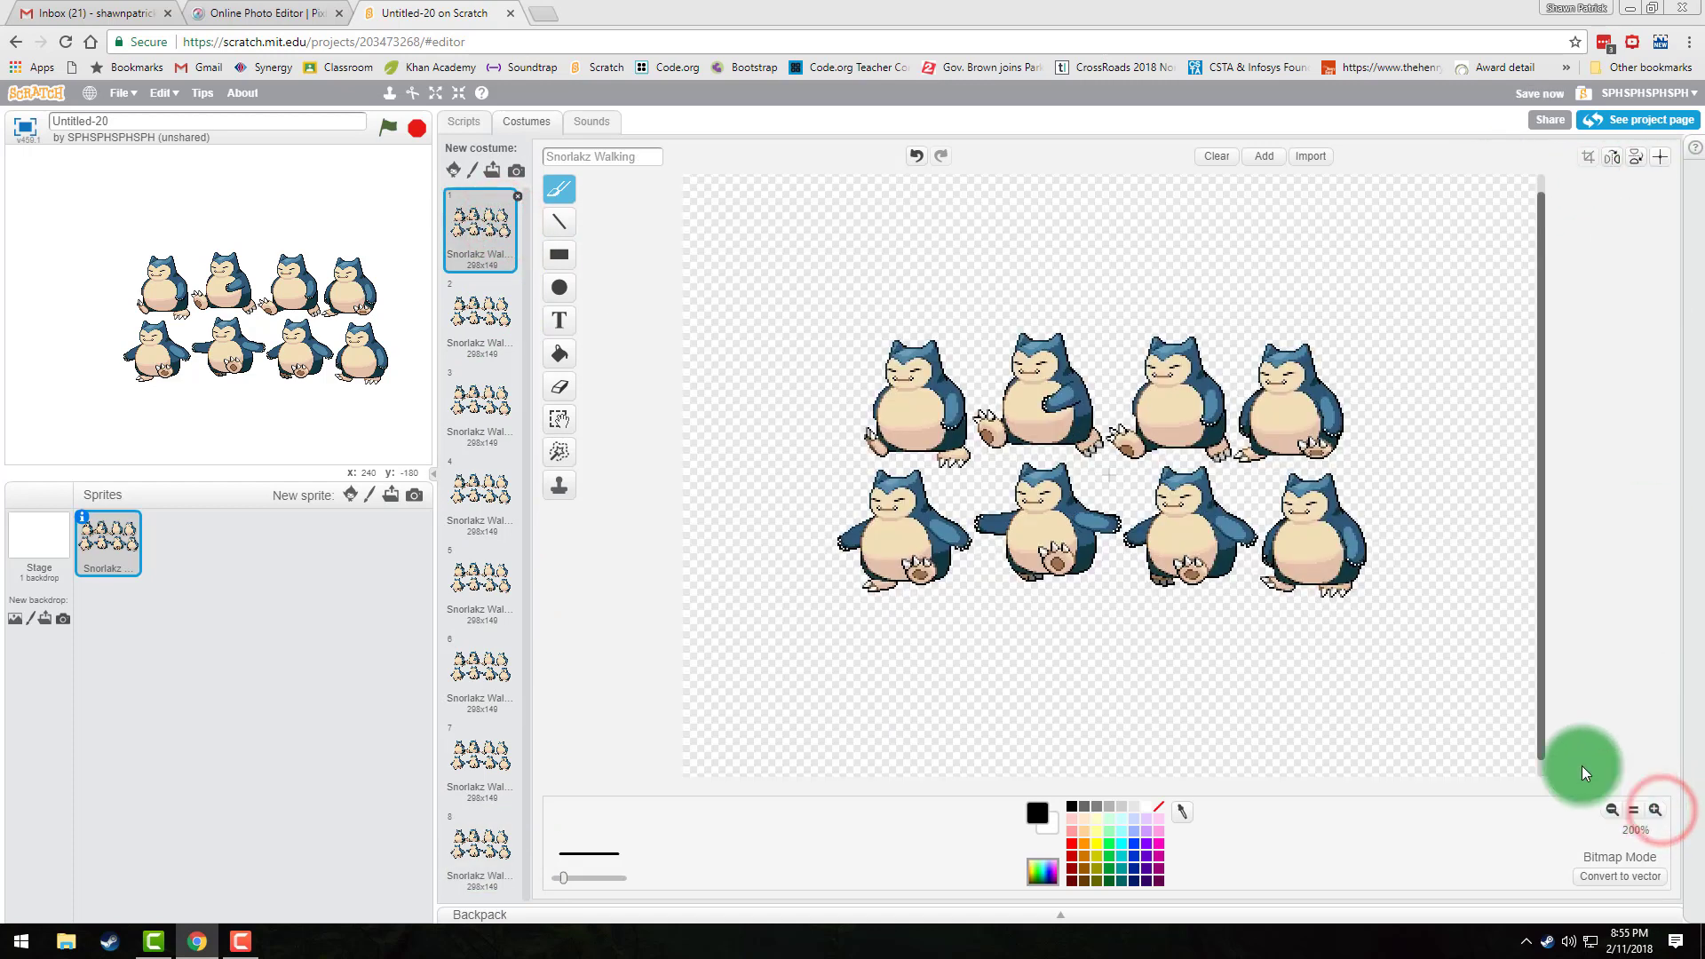
left_click(561, 388)
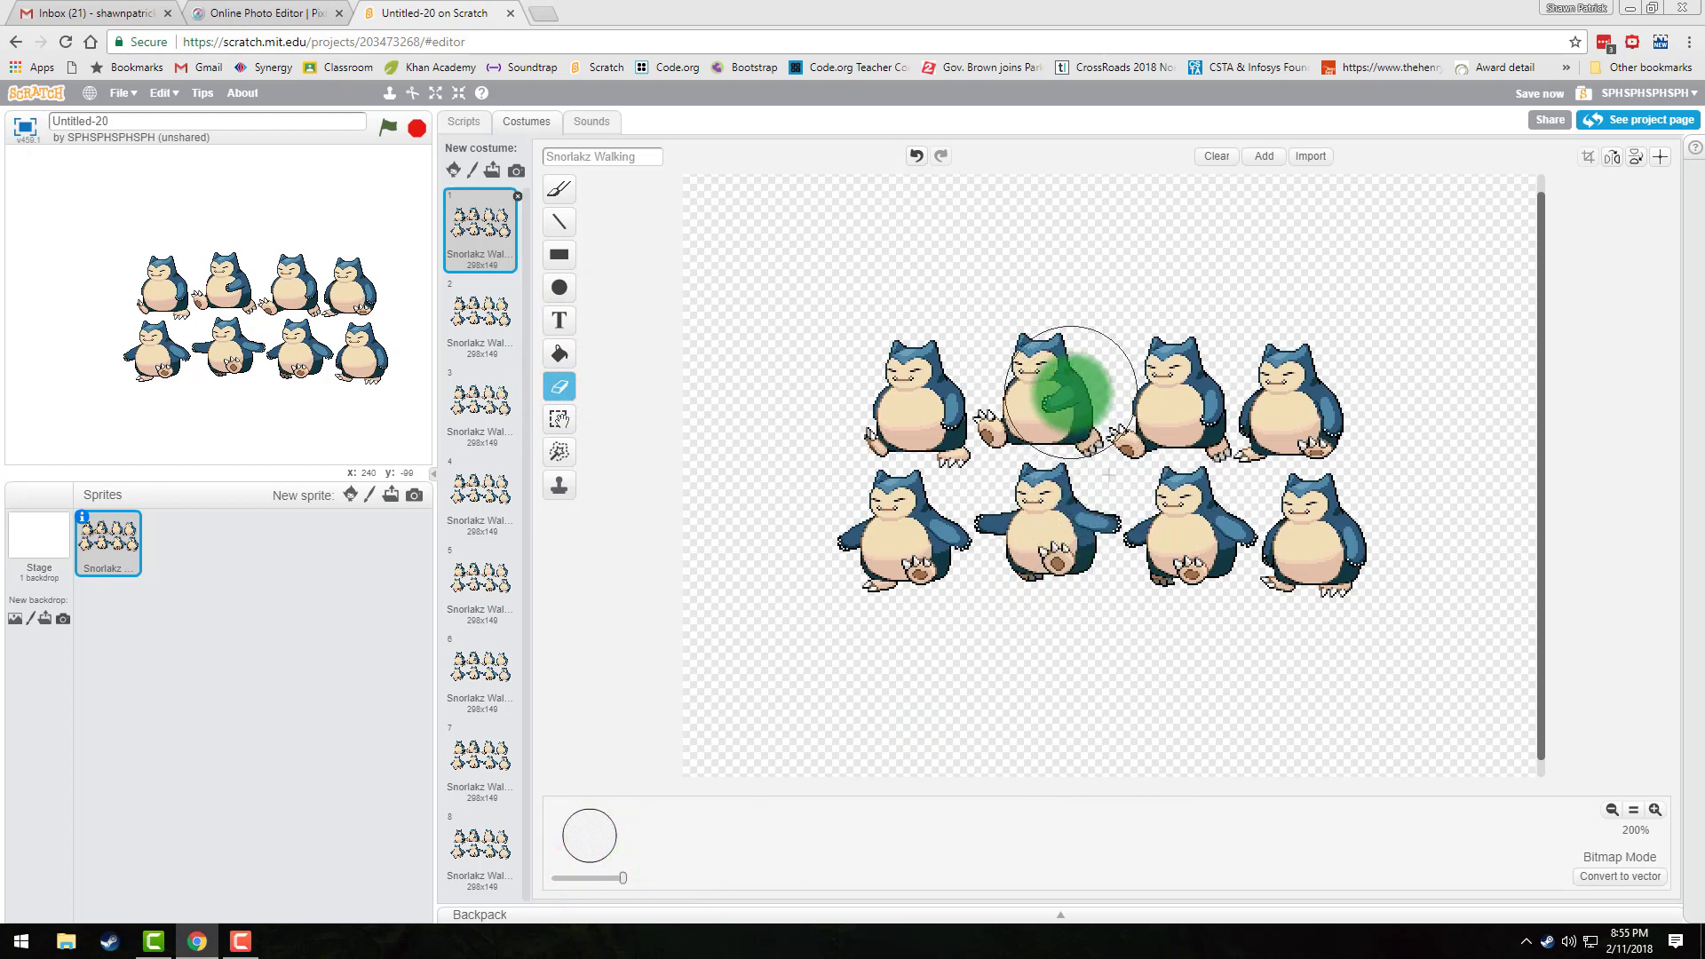
left_click(446, 196)
mouse_move(930, 314)
left_mouse_down()
mouse_move(1084, 418)
mouse_move(1036, 381)
mouse_move(1031, 423)
mouse_move(1078, 413)
mouse_move(1286, 487)
mouse_move(1332, 616)
mouse_move(894, 563)
mouse_move(900, 527)
left_mouse_up()
Erase all but the second upper-row Snorlax in costume 2 and all but the third in costume 3.
left_click(486, 316)
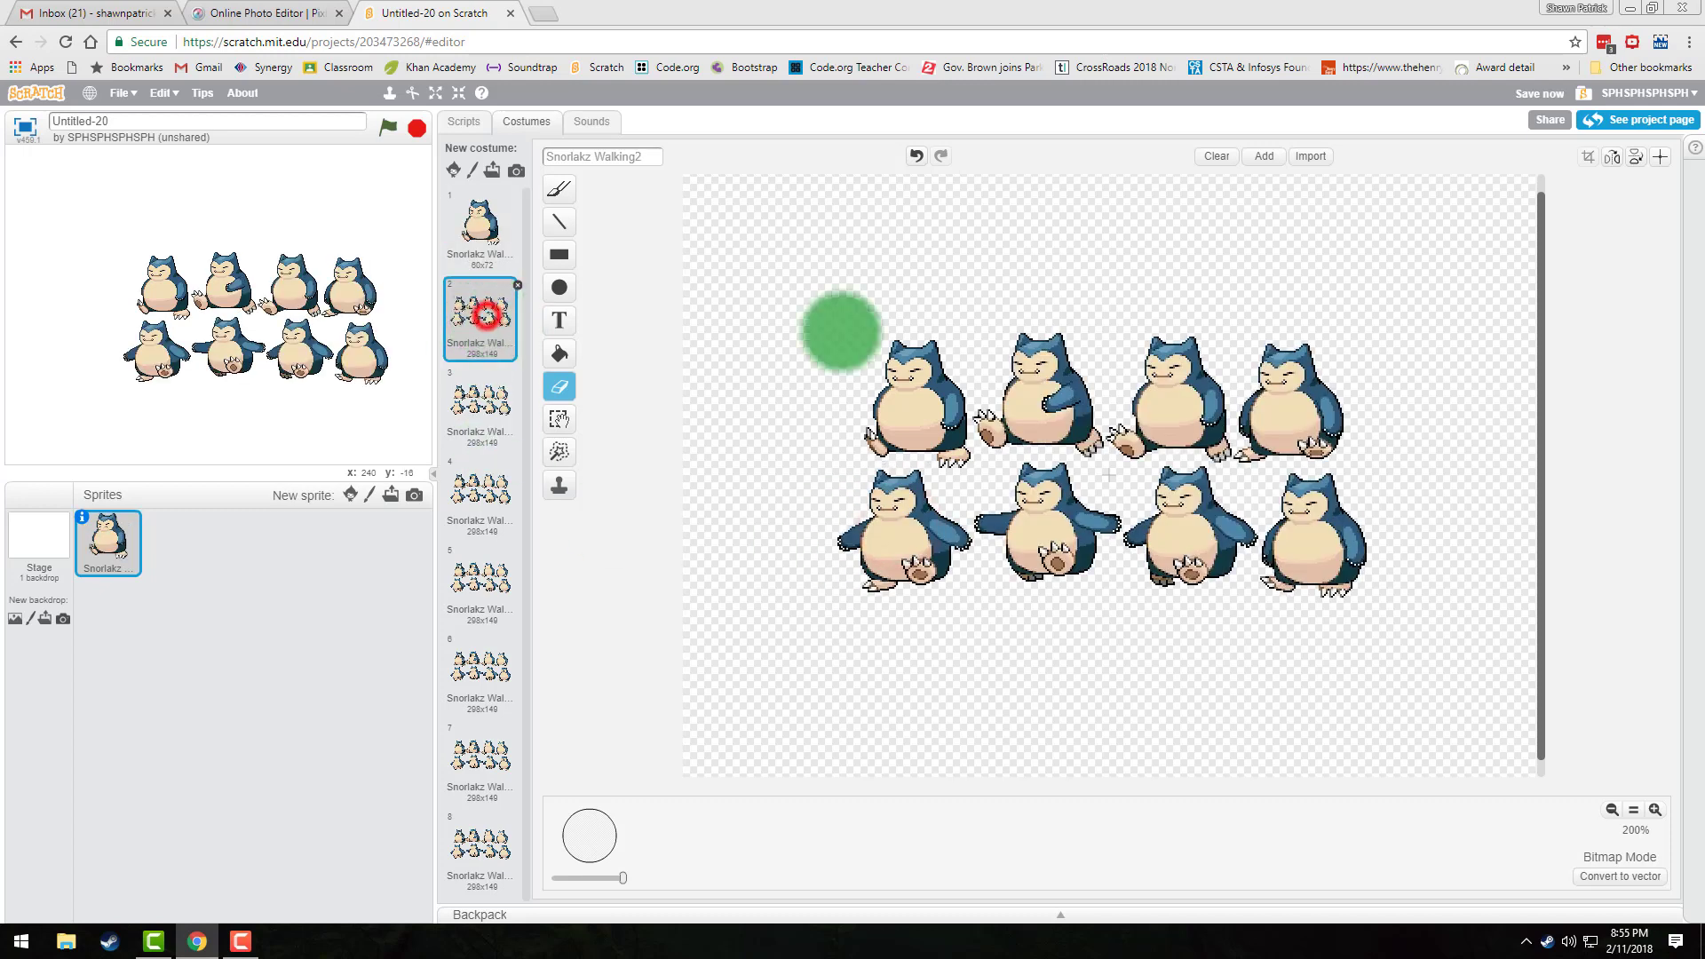
mouse_move(896, 328)
left_mouse_down()
mouse_move(906, 476)
mouse_move(882, 548)
mouse_move(1039, 524)
mouse_move(1080, 544)
mouse_move(1191, 498)
mouse_move(1175, 455)
mouse_move(1229, 370)
mouse_move(1282, 354)
mouse_move(1340, 494)
mouse_move(1314, 533)
left_mouse_up()
left_click(478, 405)
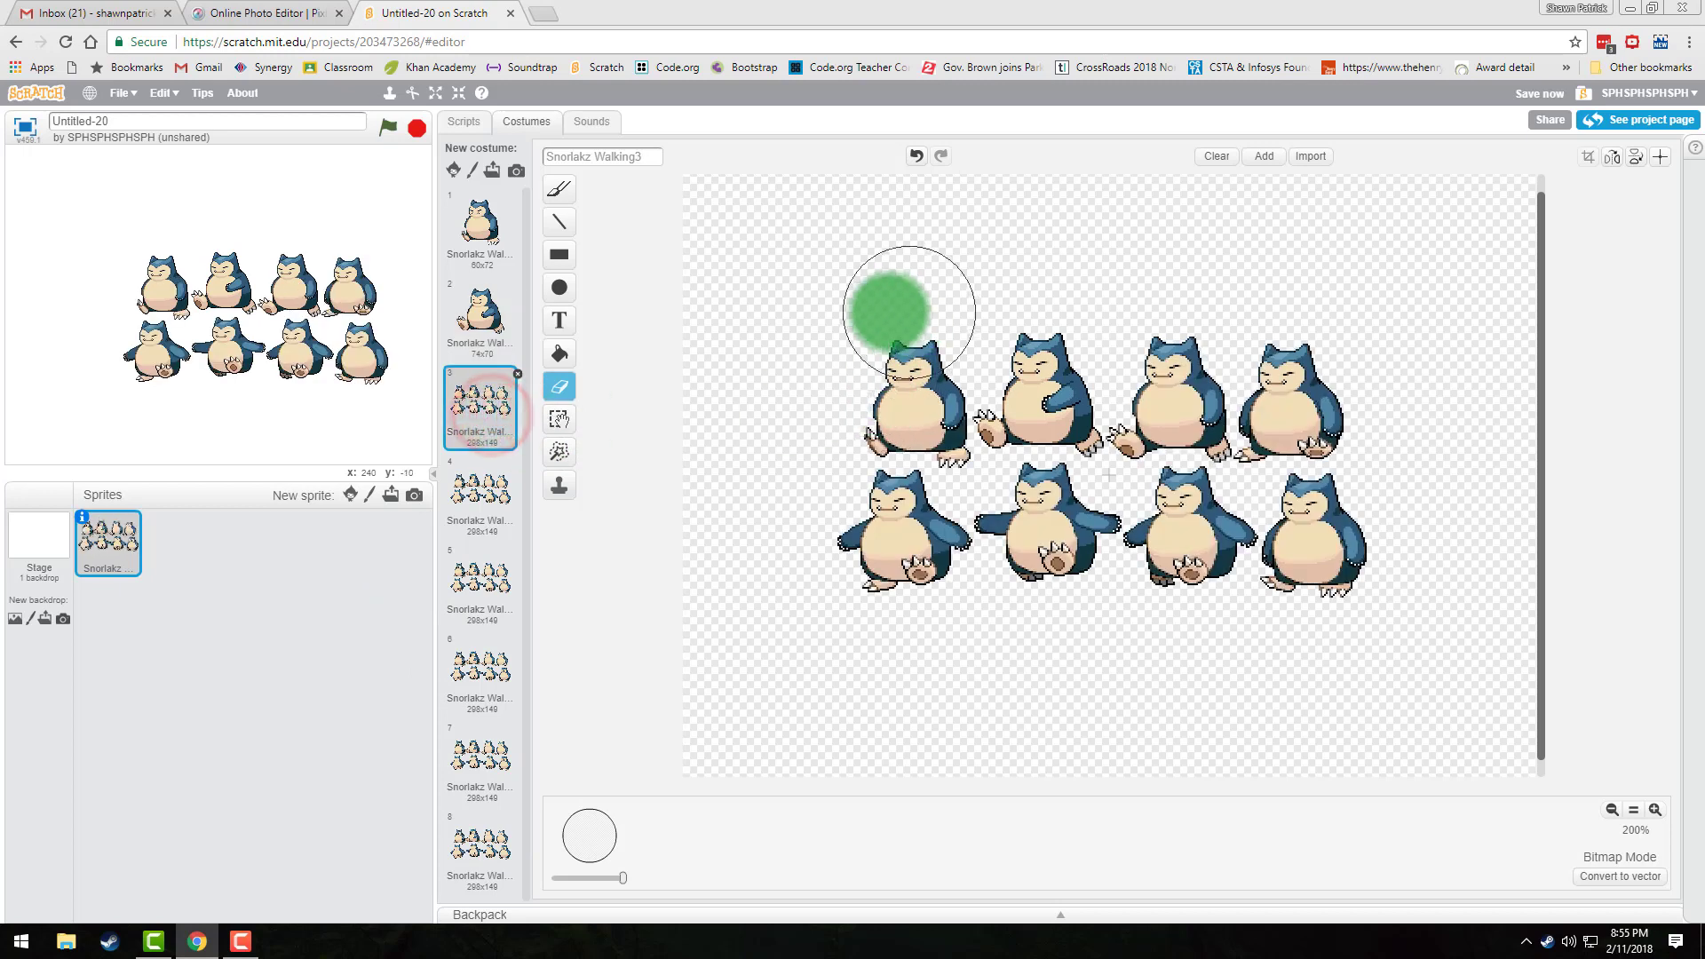
mouse_move(879, 303)
left_mouse_down()
mouse_move(923, 417)
mouse_move(1039, 420)
mouse_move(1021, 447)
mouse_move(1064, 538)
mouse_move(868, 586)
mouse_move(1199, 559)
mouse_move(1178, 537)
mouse_move(1270, 552)
mouse_move(1354, 487)
mouse_move(1320, 358)
mouse_move(1305, 424)
left_mouse_up()
In costume 4, erase every Snorlax except the fourth one in the upper row.
left_click(495, 505)
left_click_drag(913, 347, 1136, 360)
left_click(1145, 368)
left_click(1163, 396)
left_click(1166, 428)
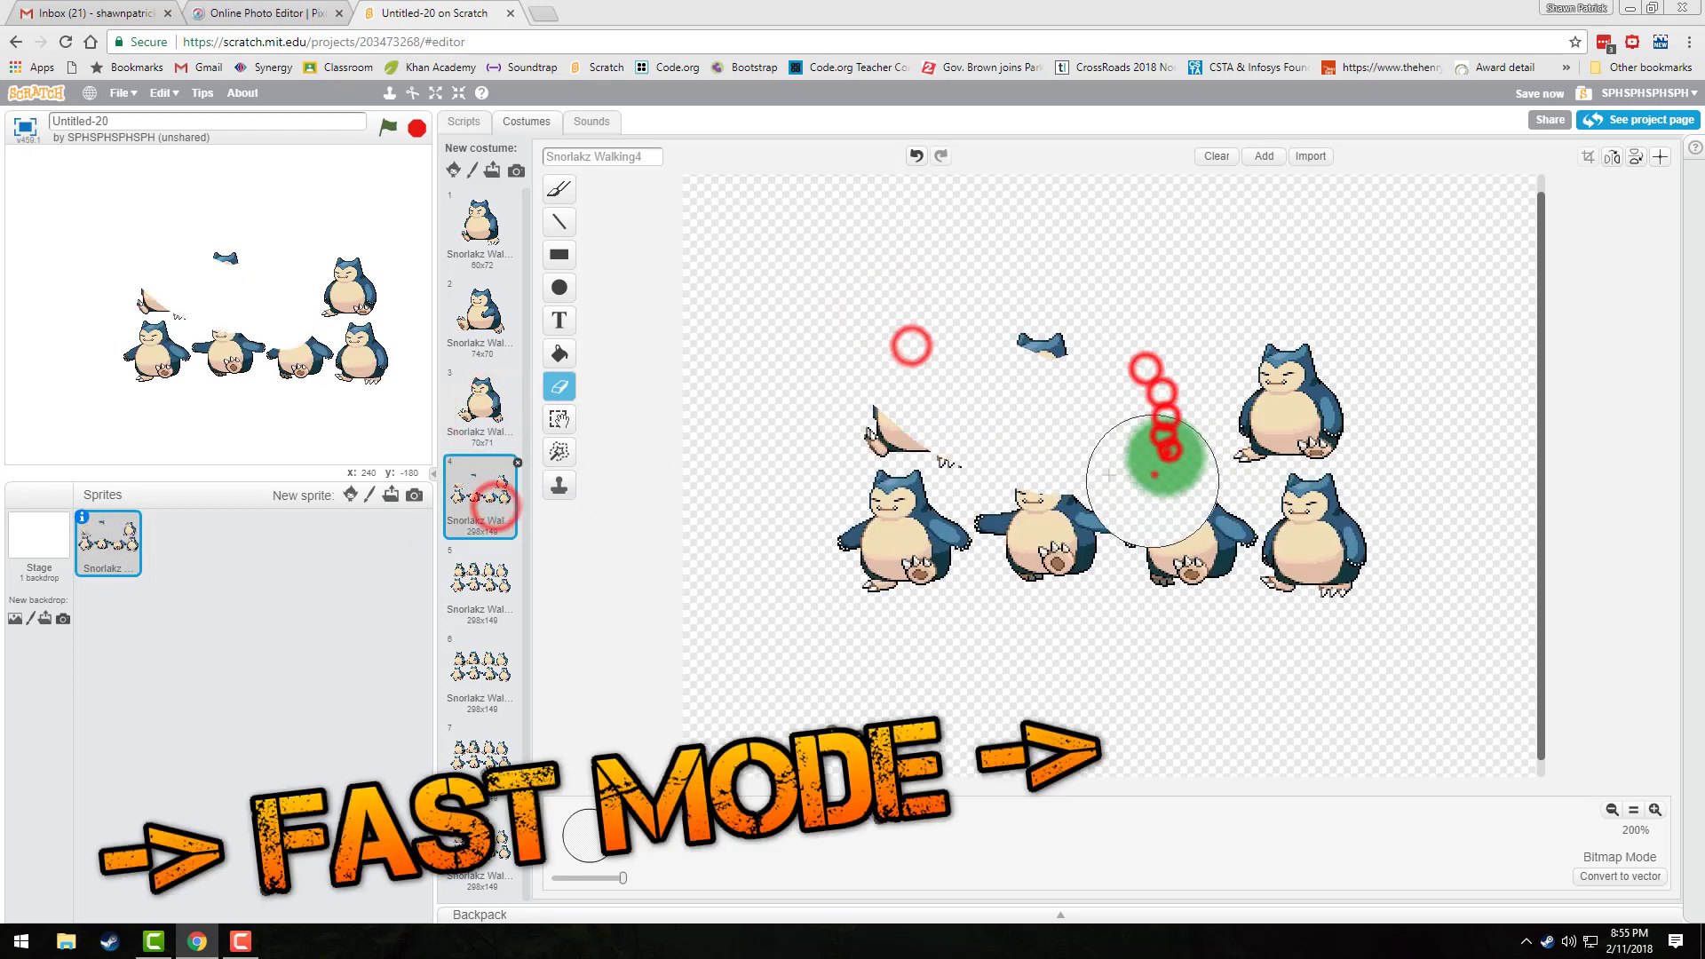
left_click_drag(1156, 474, 1039, 343)
Erase all but the first lower-row Snorlax in costume 5 and all but the second in costume 6, undoing any stray erasing.
left_click(481, 587)
mouse_move(879, 396)
left_mouse_down()
mouse_move(1256, 461)
mouse_move(1314, 551)
left_mouse_up()
left_click(486, 680)
left_click_drag(872, 251, 1016, 533)
key("ctrl+z")
left_click(921, 453)
mouse_move(888, 491)
left_mouse_down()
mouse_move(890, 506)
mouse_move(1204, 396)
mouse_move(1190, 533)
left_mouse_up()
In costume 7, erase every Snorlax except the third one in the lower row.
left_click(480, 754)
mouse_move(876, 323)
left_mouse_down()
mouse_move(867, 483)
mouse_move(905, 533)
left_mouse_up()
left_click(1054, 506)
left_click_drag(1114, 378, 1225, 392)
left_click_drag(1221, 391, 995, 404)
In costume 8, erase every Snorlax except the last one in the lower row.
left_click(481, 844)
left_click_drag(906, 343, 906, 532)
mouse_move(1001, 524)
left_mouse_down()
mouse_move(1180, 536)
mouse_move(1057, 391)
left_mouse_up()
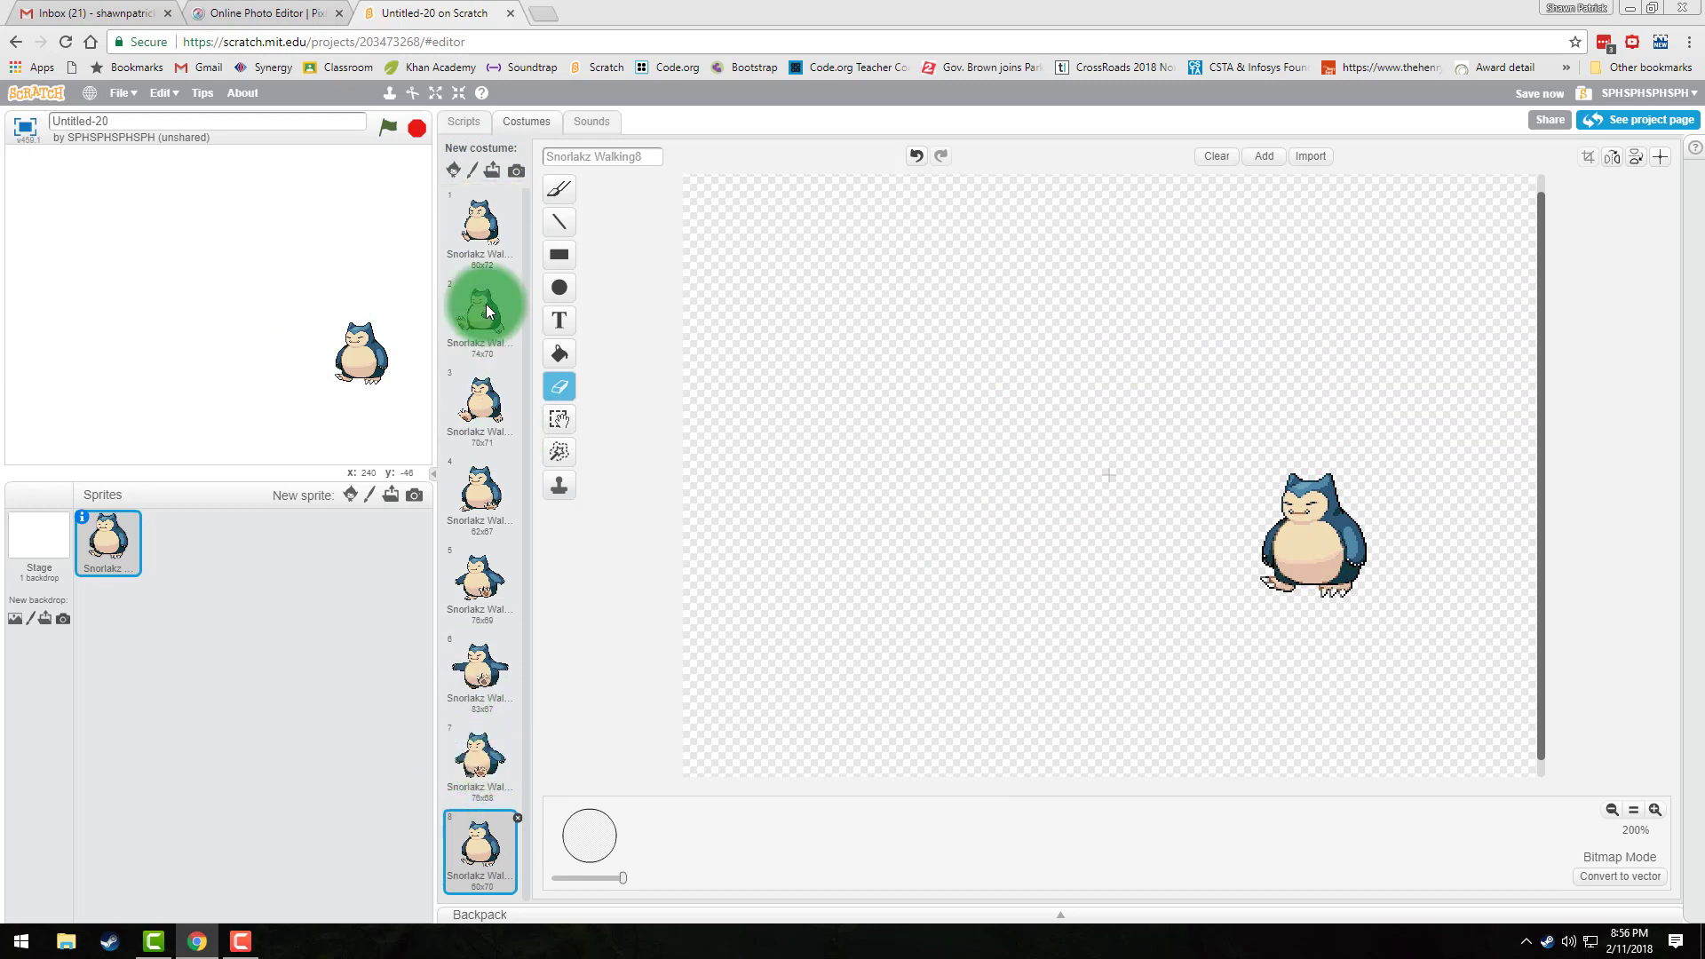
Set the costume center of the first costume on the middle of the Snorlax's mouth, working at 400% zoom.
left_click(487, 236)
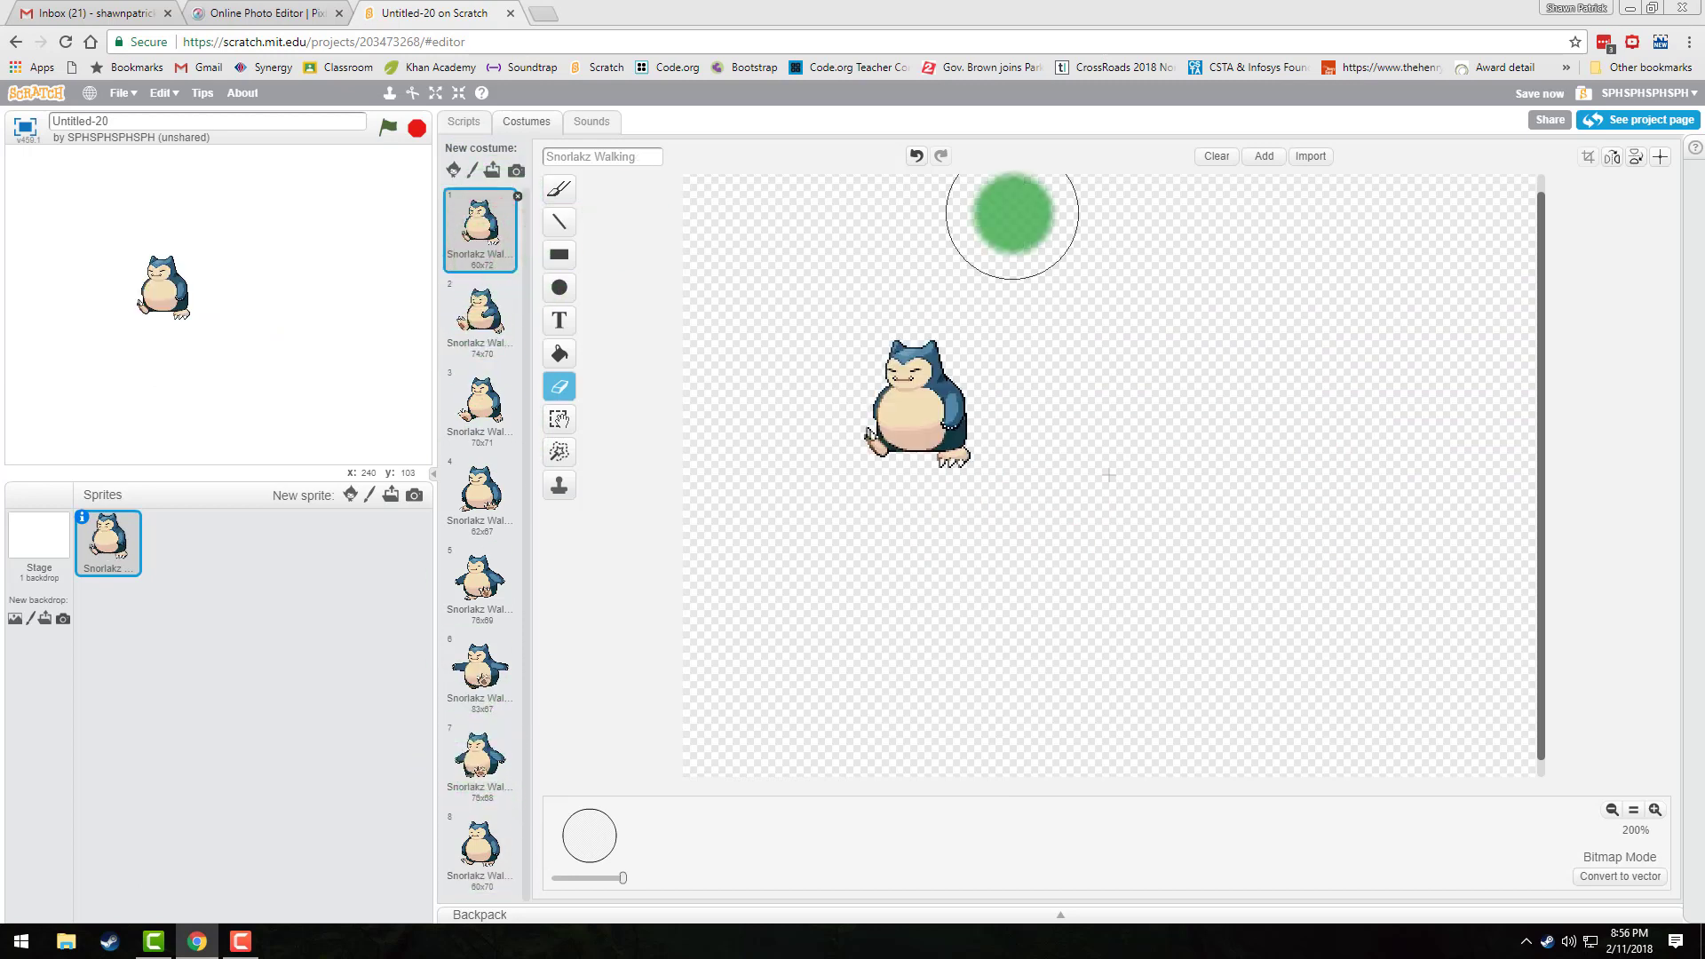
left_click(1660, 159)
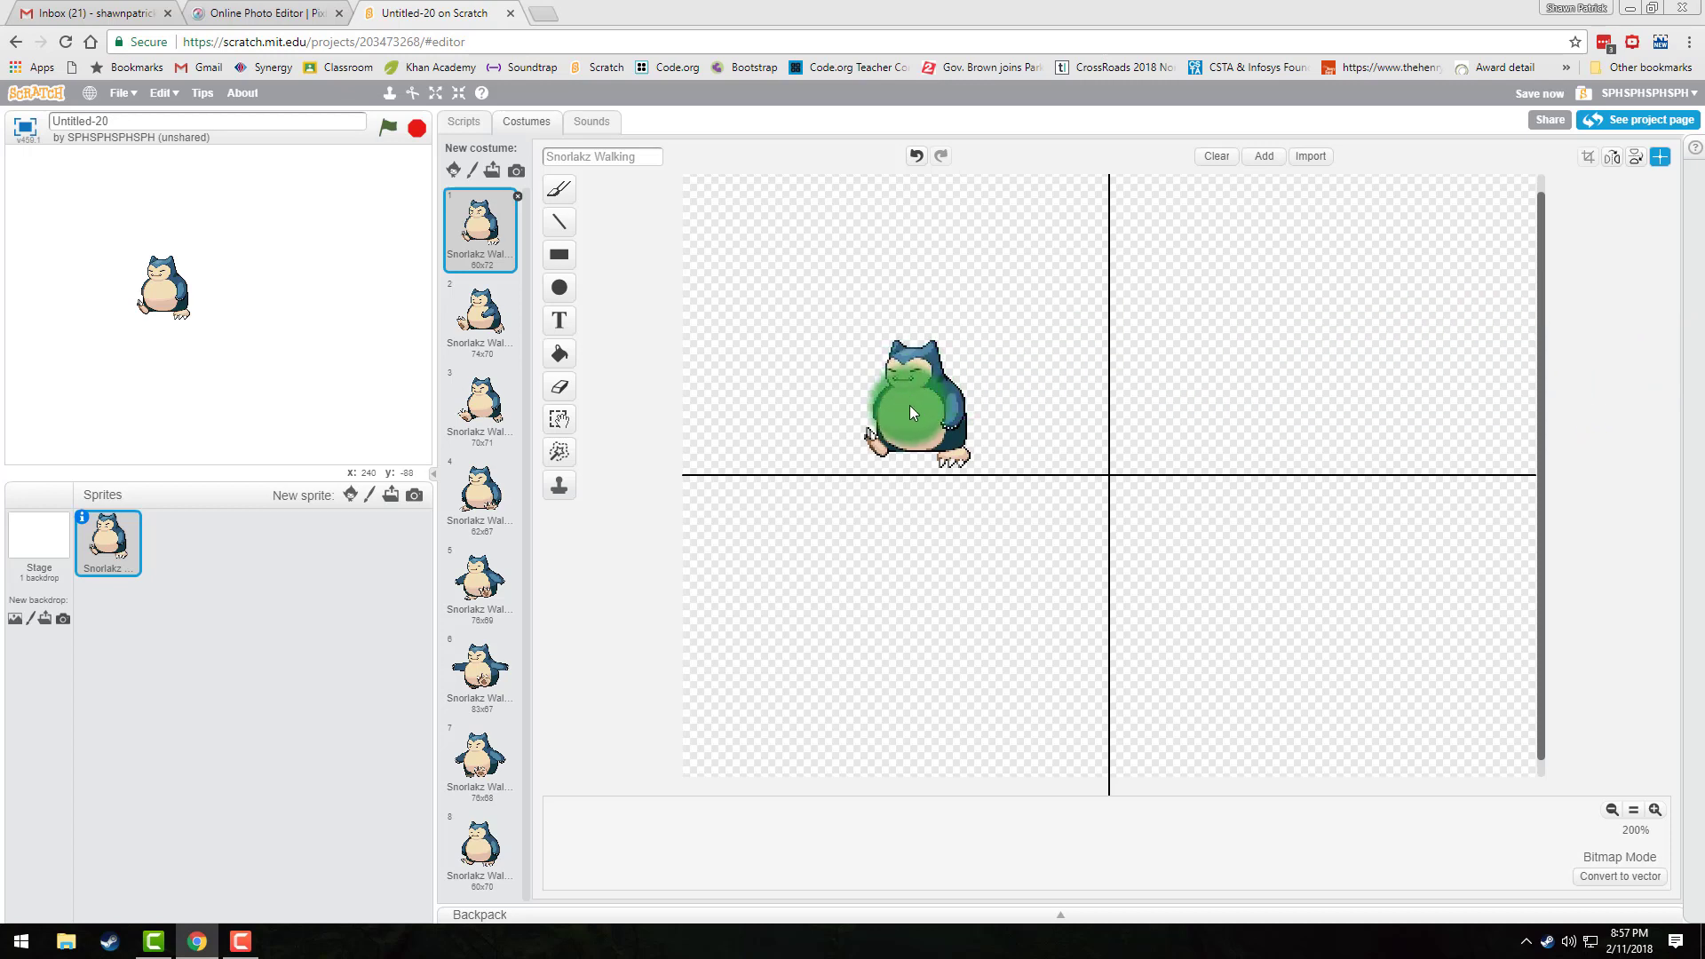
left_click(1655, 809)
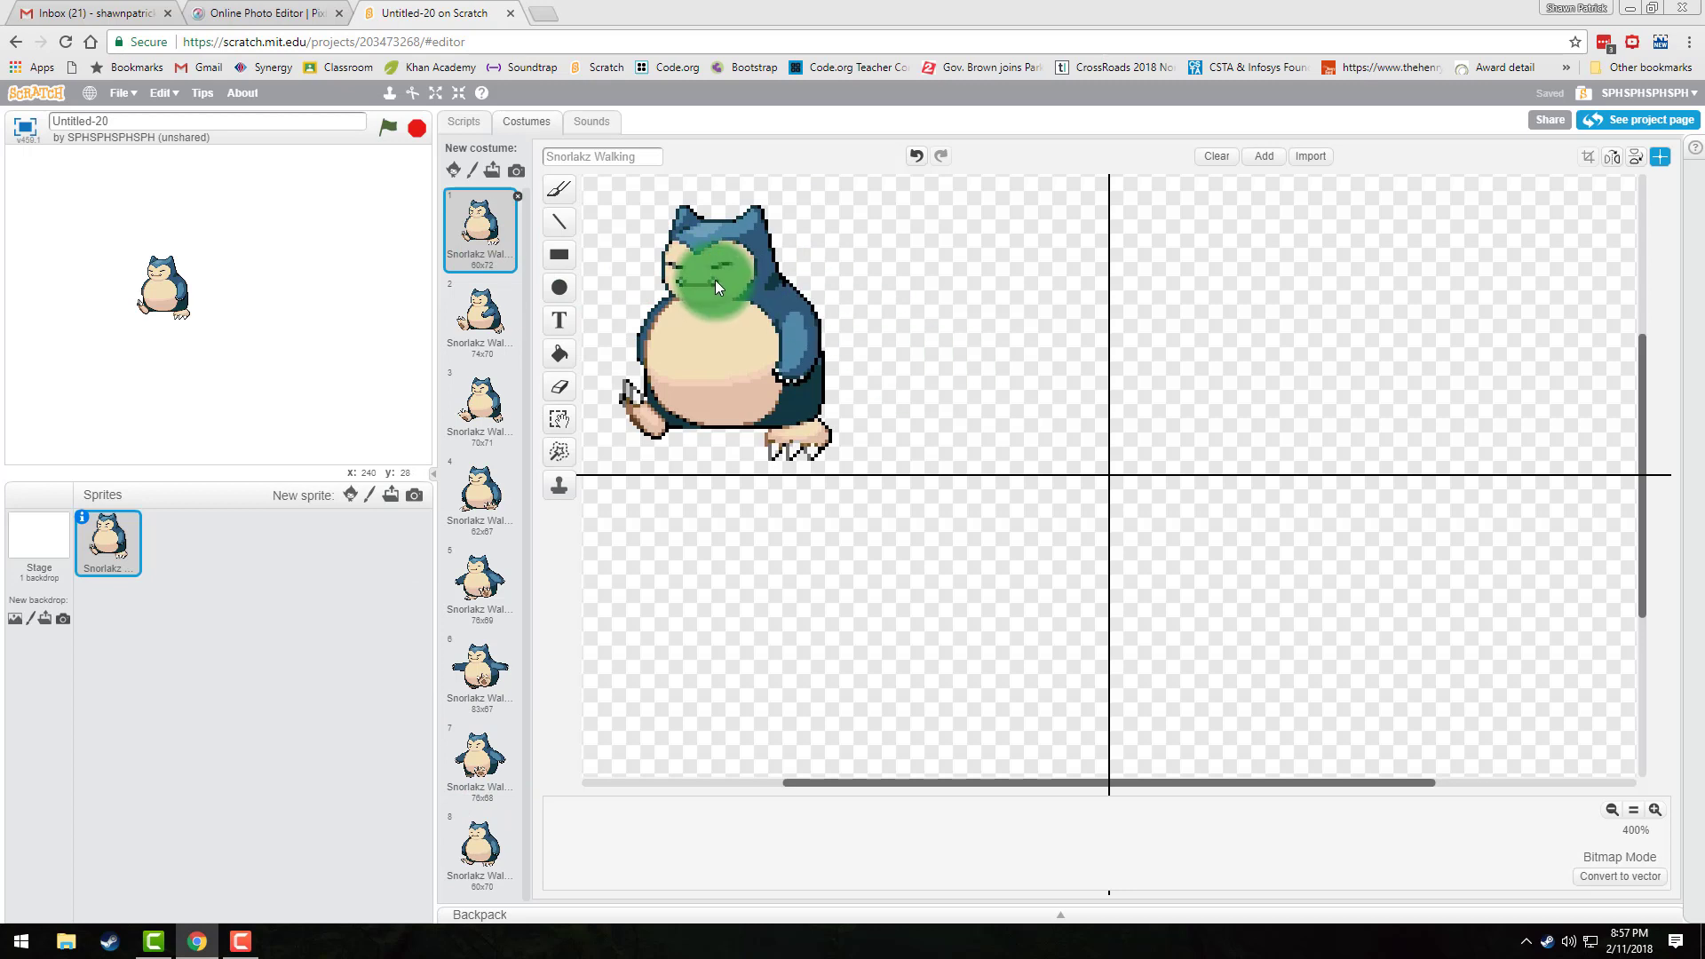
mouse_move(715, 281)
left_mouse_down()
mouse_move(733, 305)
mouse_move(739, 272)
mouse_move(712, 285)
left_mouse_up()
Set the costume centers of costumes 2, 3 and 4 on the middle of the Snorlax's mouth.
left_click(478, 309)
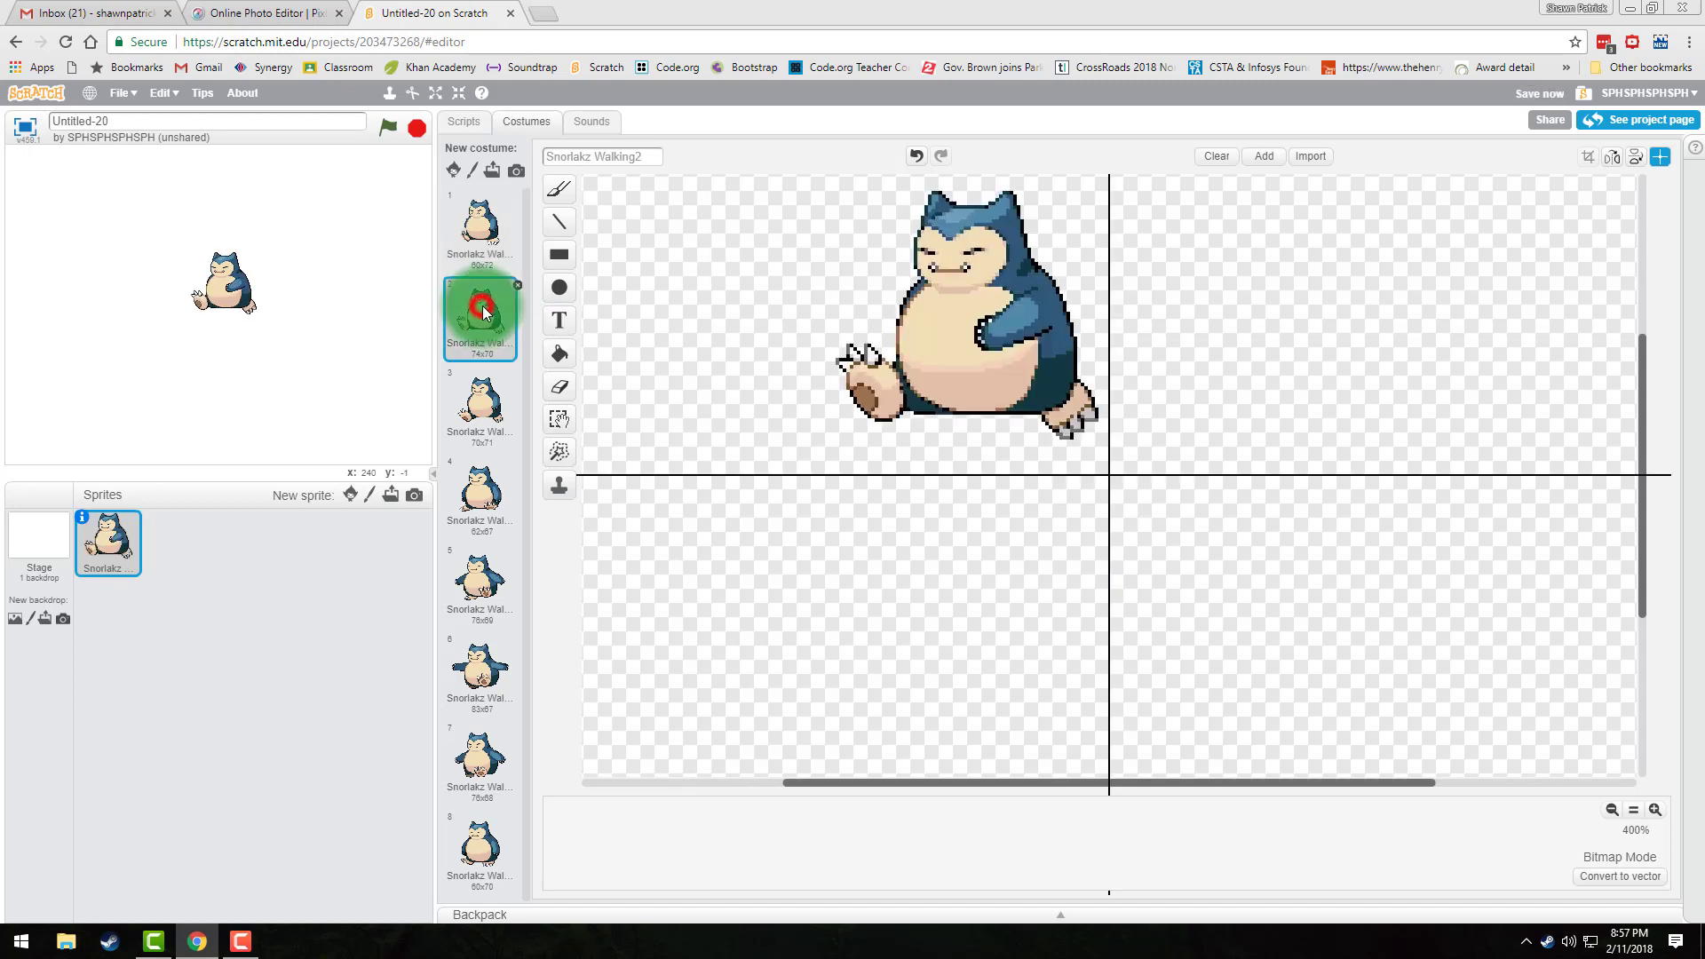
left_click_drag(924, 253, 964, 268)
left_click(487, 409)
left_click_drag(1232, 269, 1231, 275)
left_click(483, 492)
left_click_drag(1358, 290, 1450, 292)
Set the costume centers of costumes 5 to 8 on the middle of the Snorlax's mouth.
left_click(480, 586)
left_click_drag(697, 543, 686, 544)
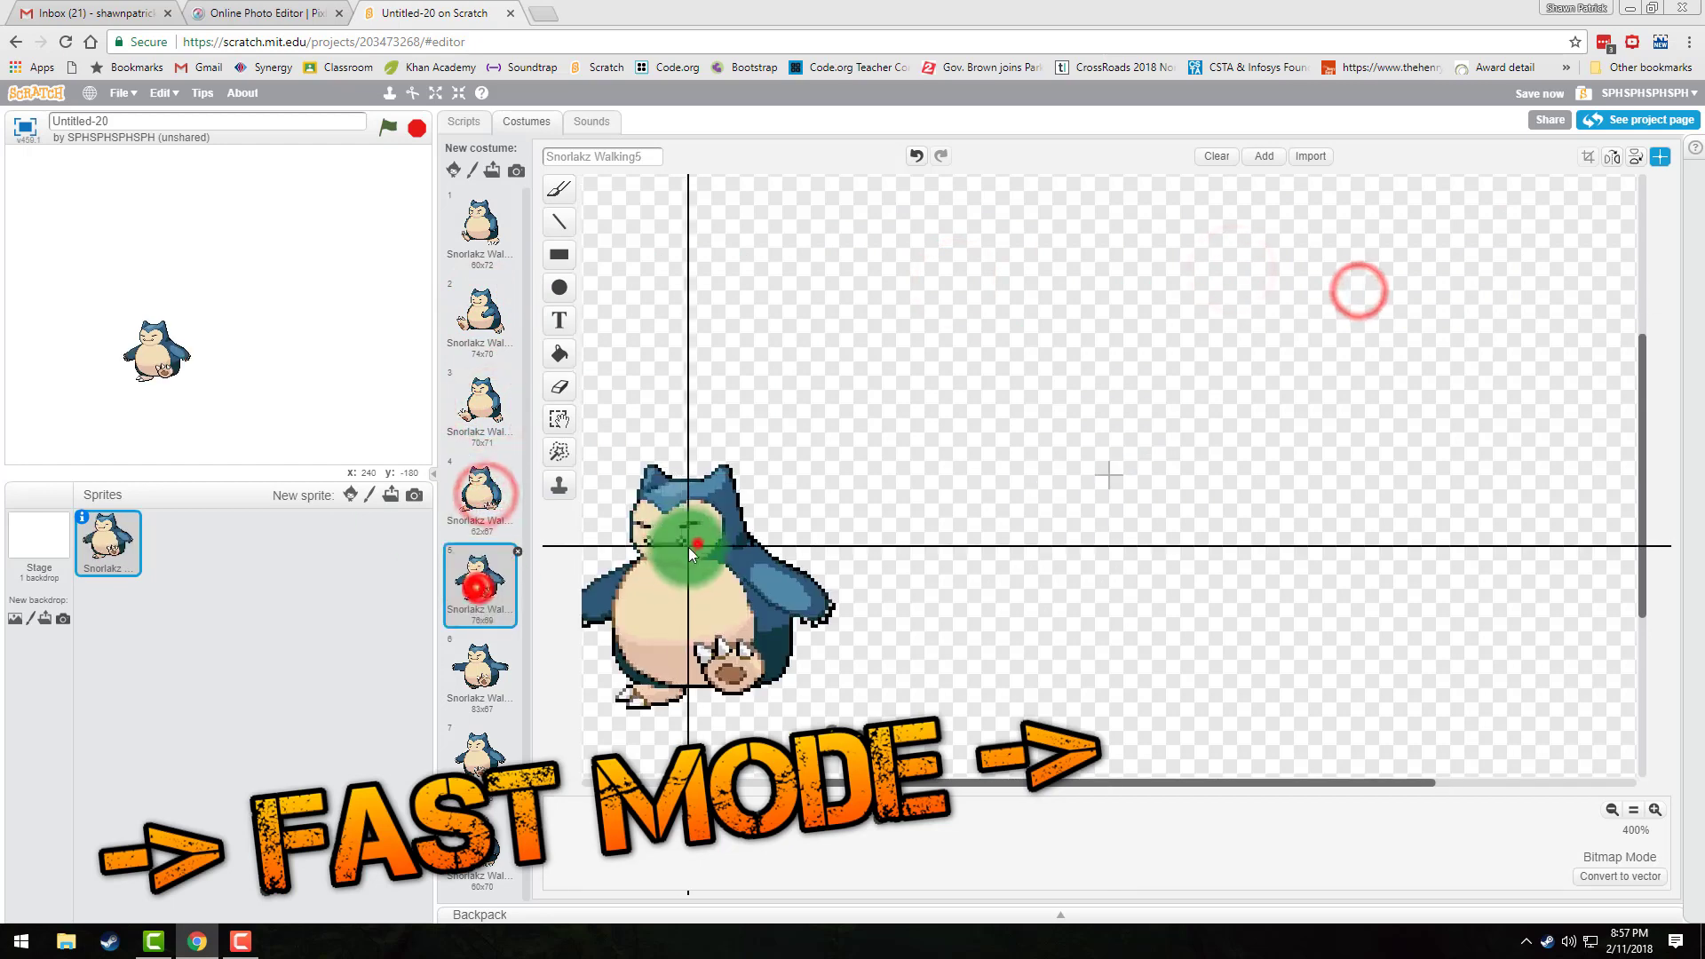
left_click(481, 671)
left_click_drag(952, 529, 974, 525)
left_click(482, 762)
left_click_drag(1219, 527, 1507, 550)
left_click(481, 846)
left_click(464, 122)
left_click(528, 122)
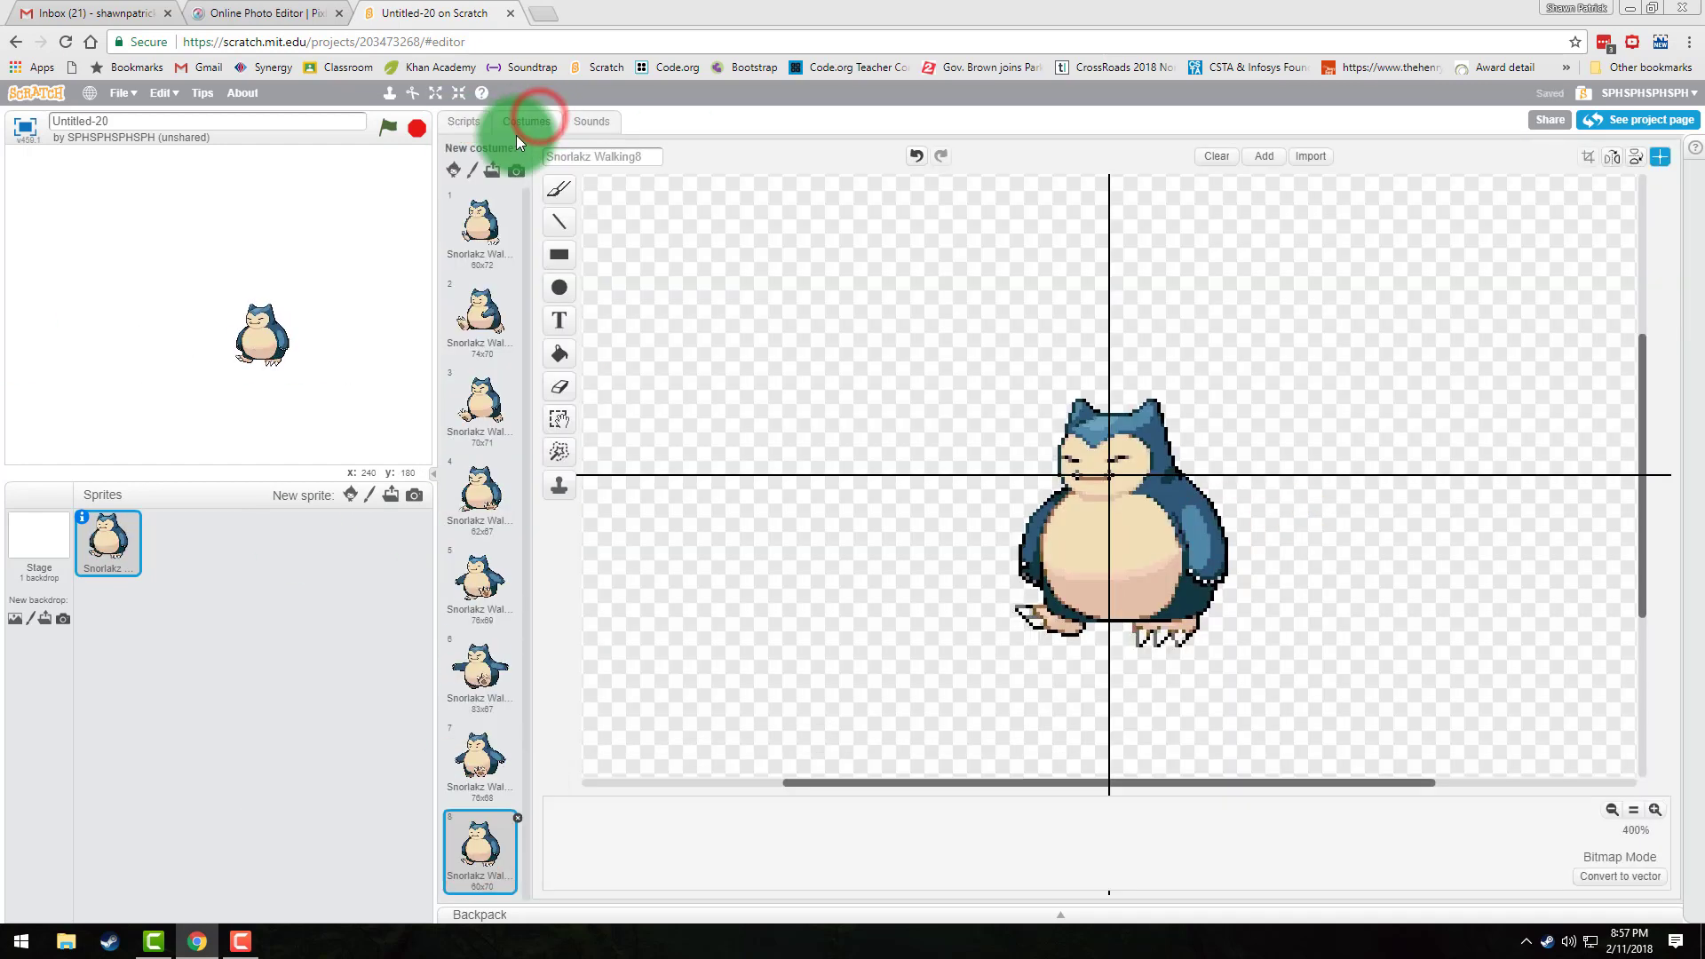
Step through the eight costumes in both directions to check how the Snorlax's head lines up between frames.
left_click(487, 302)
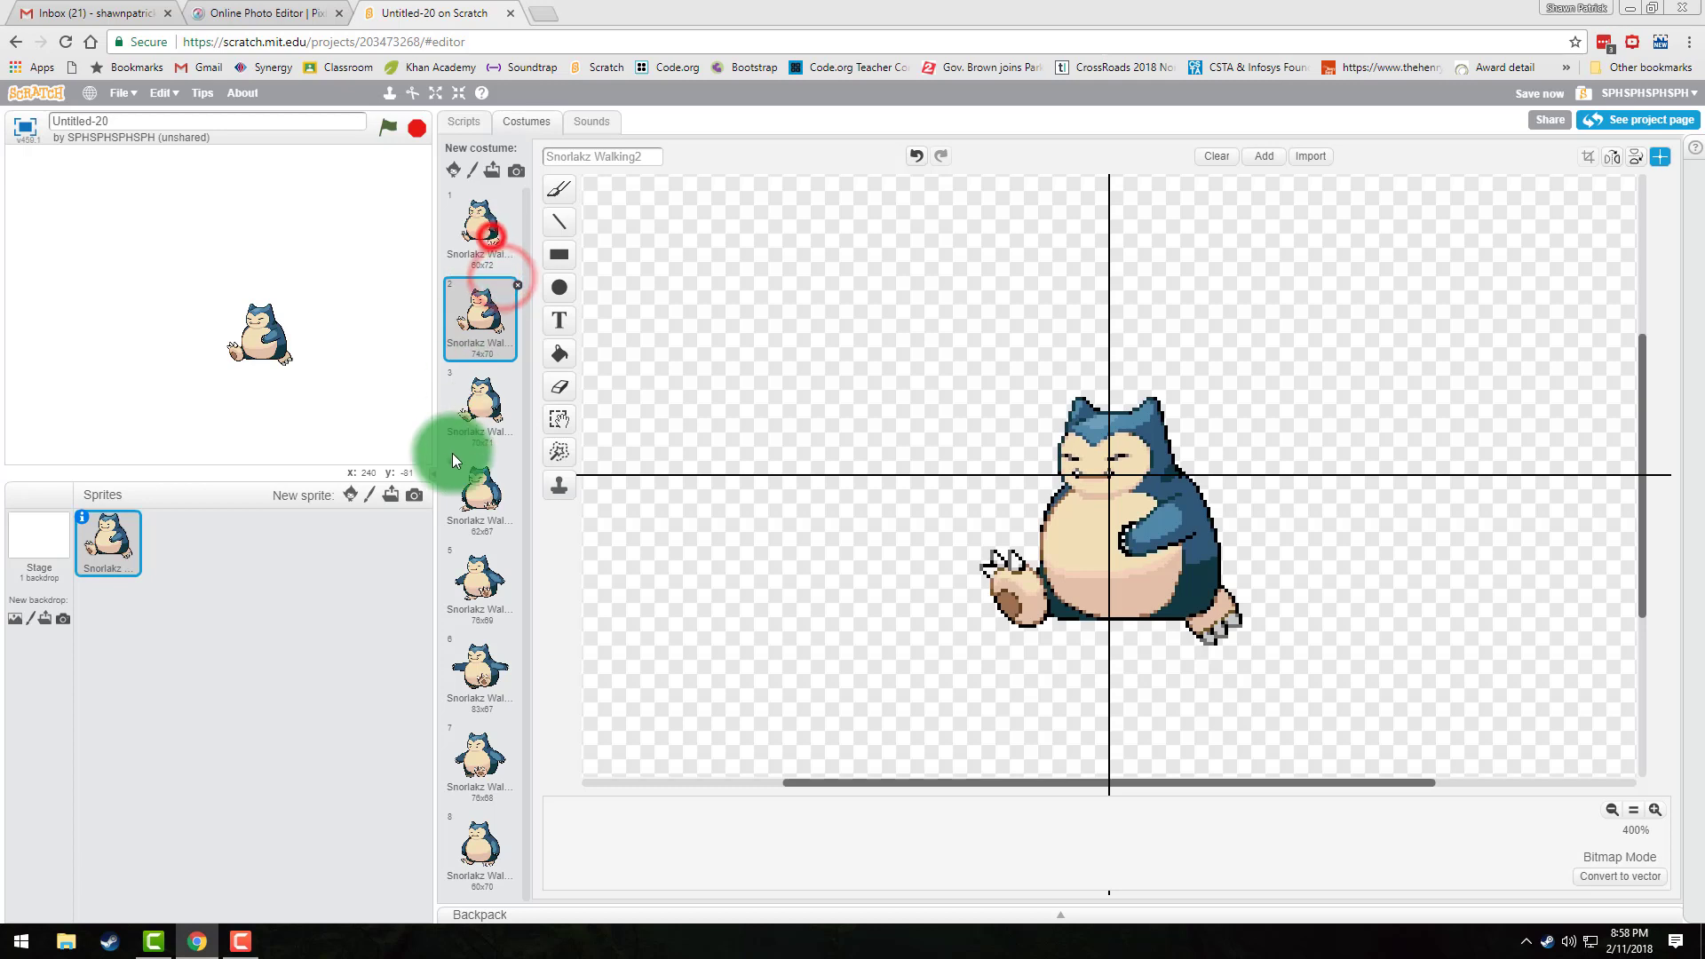
left_click(478, 227)
left_click(487, 316)
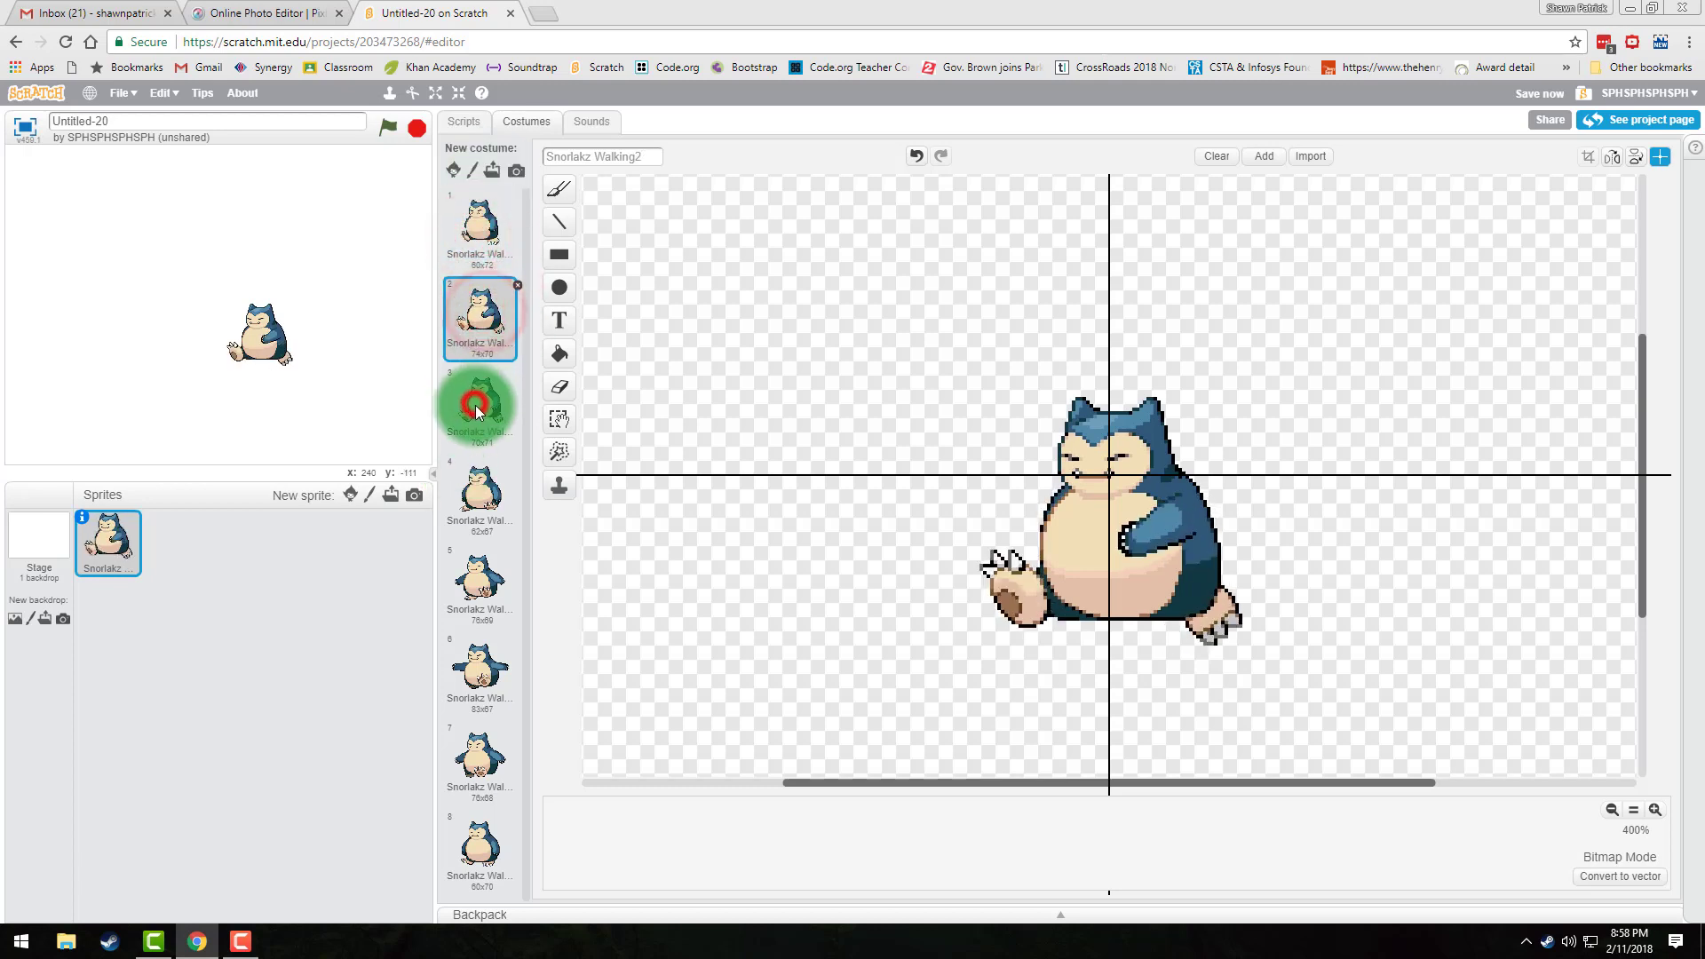
left_click(476, 397)
left_click(476, 478)
left_click(471, 845)
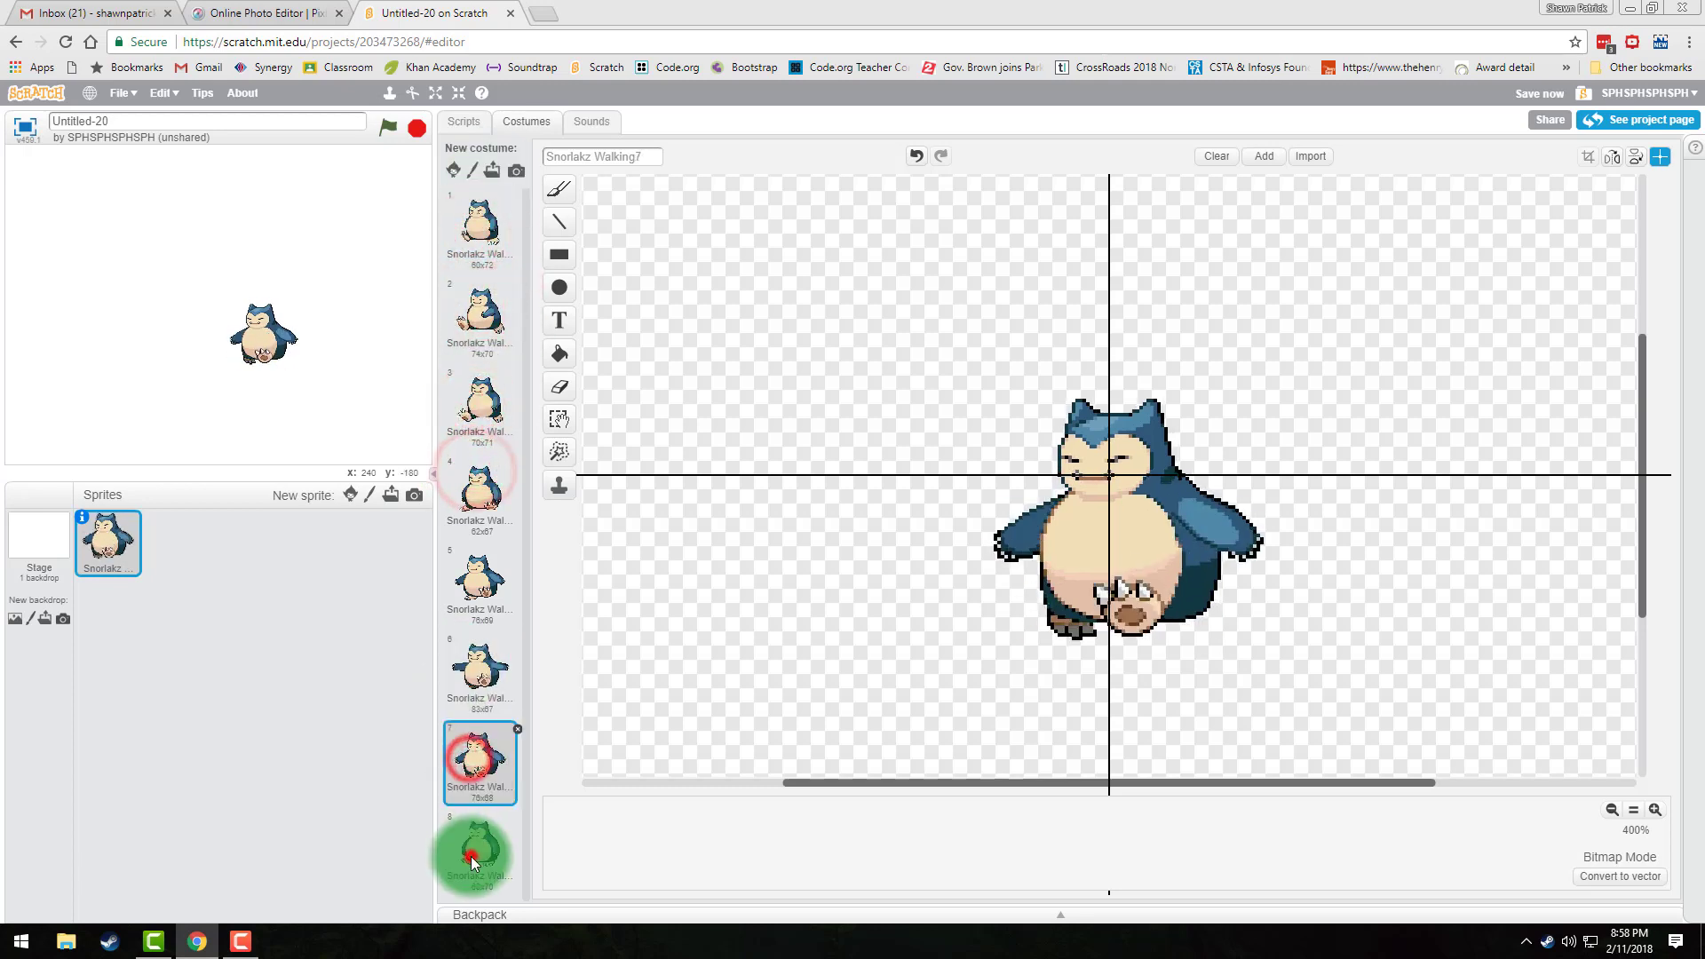
left_click(453, 563)
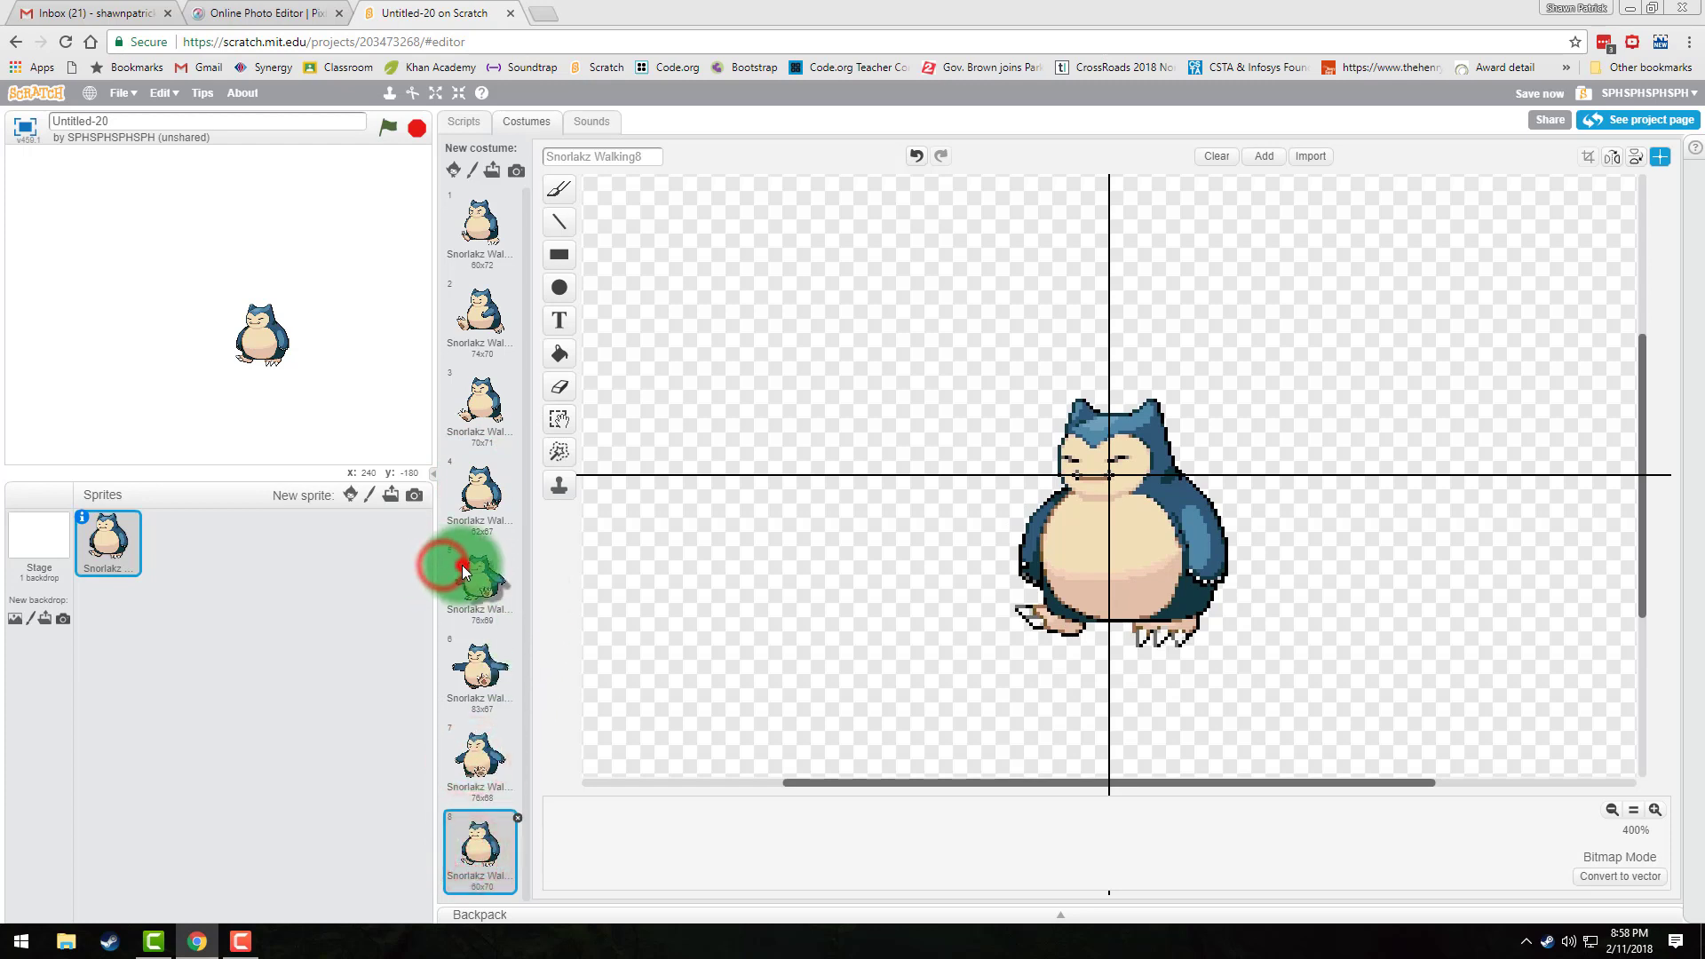
left_click(477, 499)
left_click(484, 394)
left_click(485, 324)
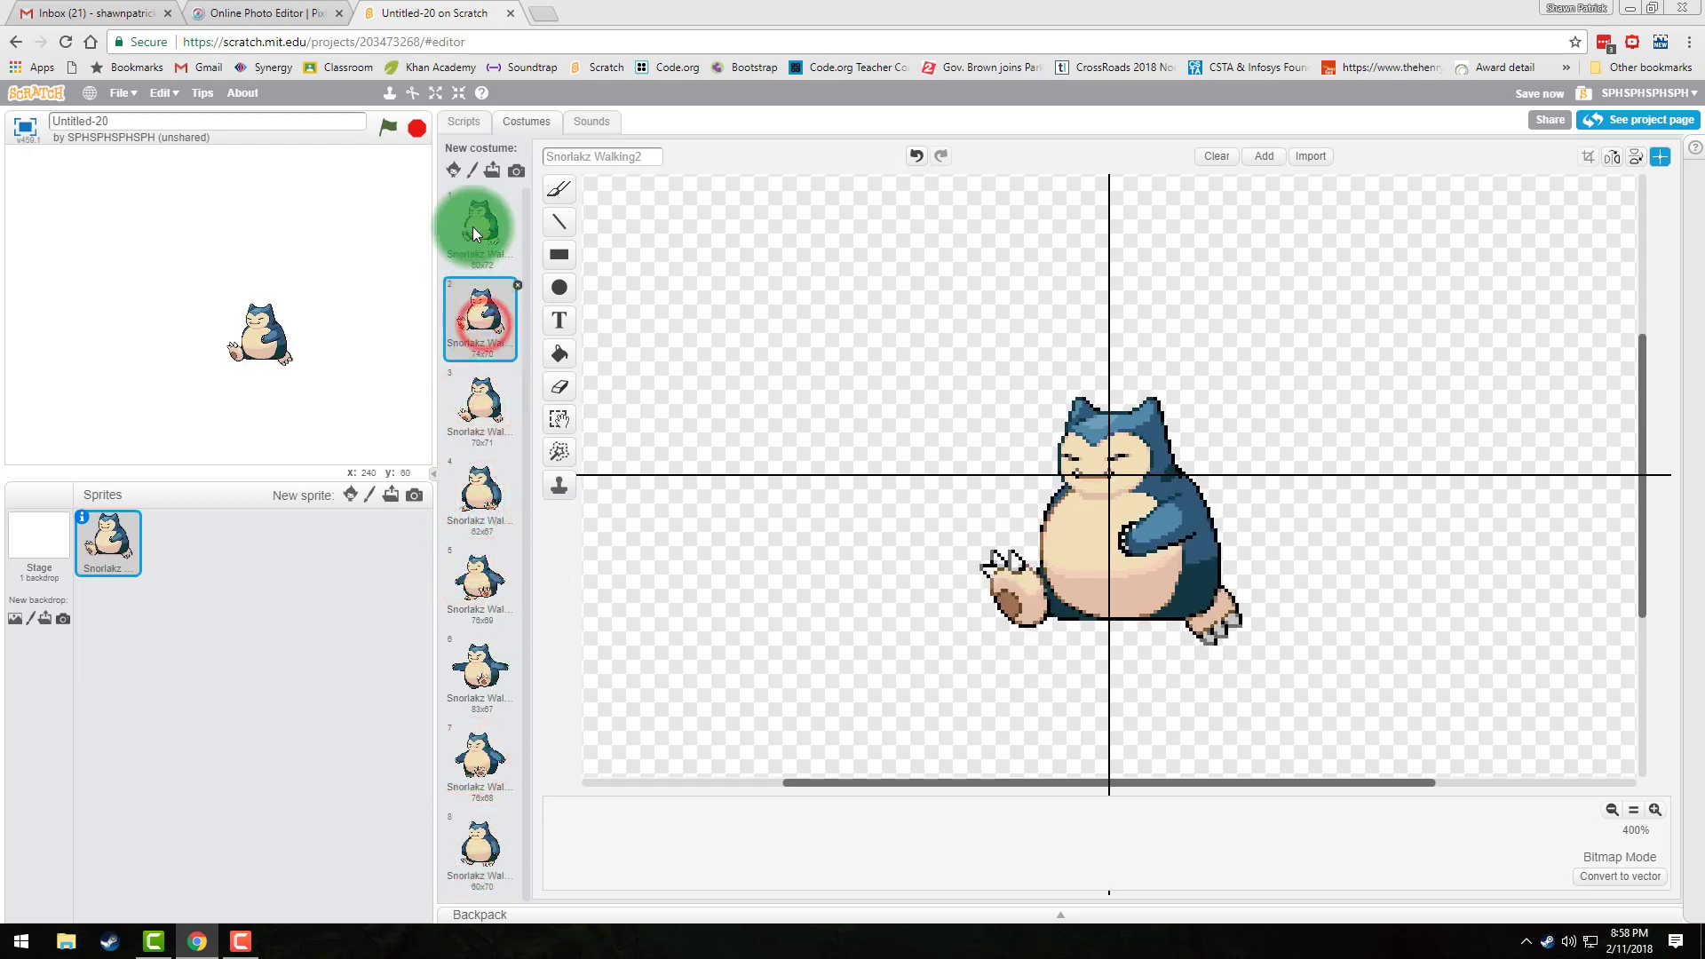
left_click(476, 231)
left_click(487, 320)
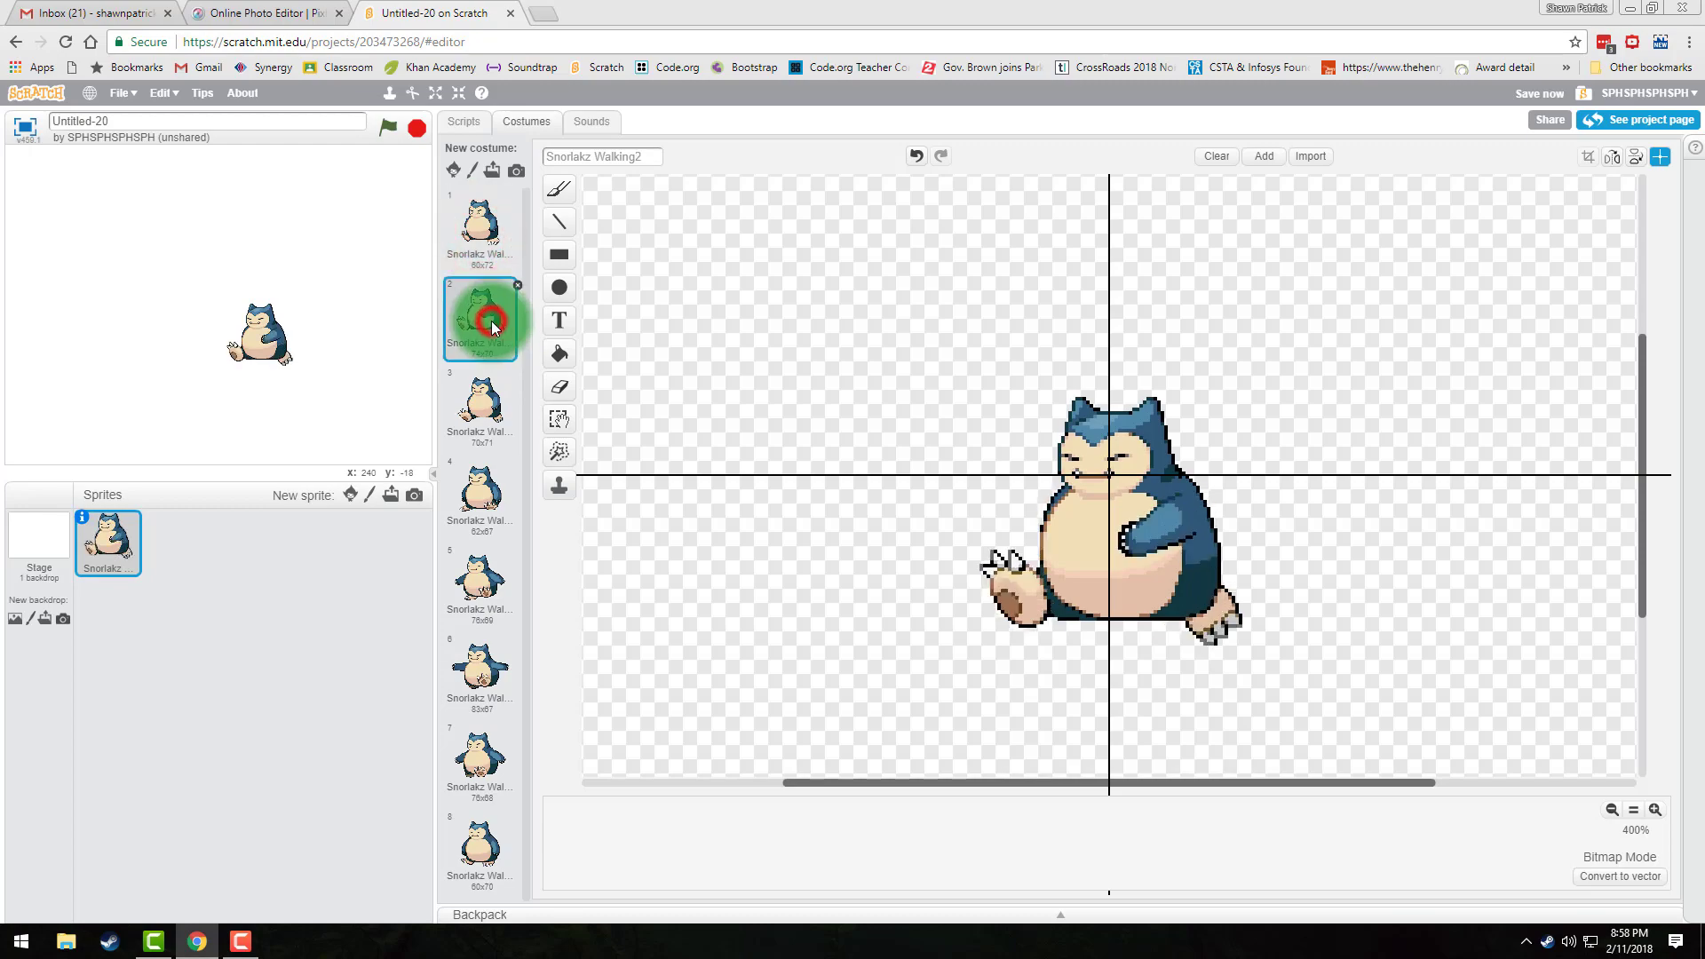
left_click(478, 417)
left_click(478, 493)
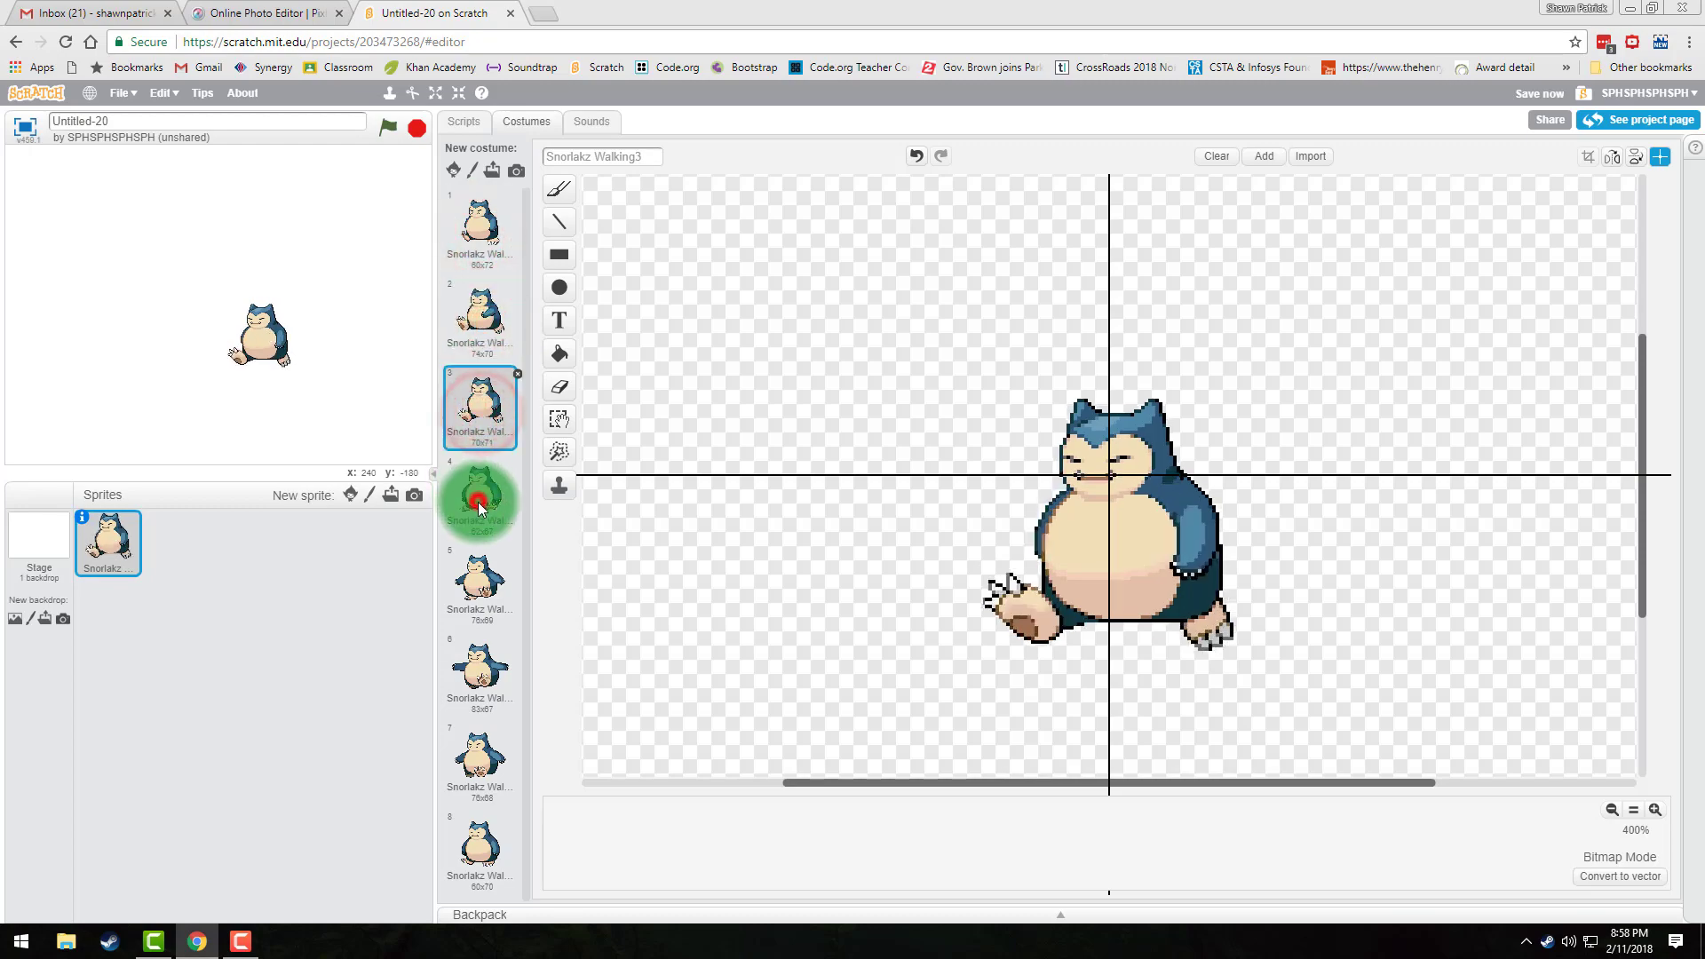
left_click(482, 593)
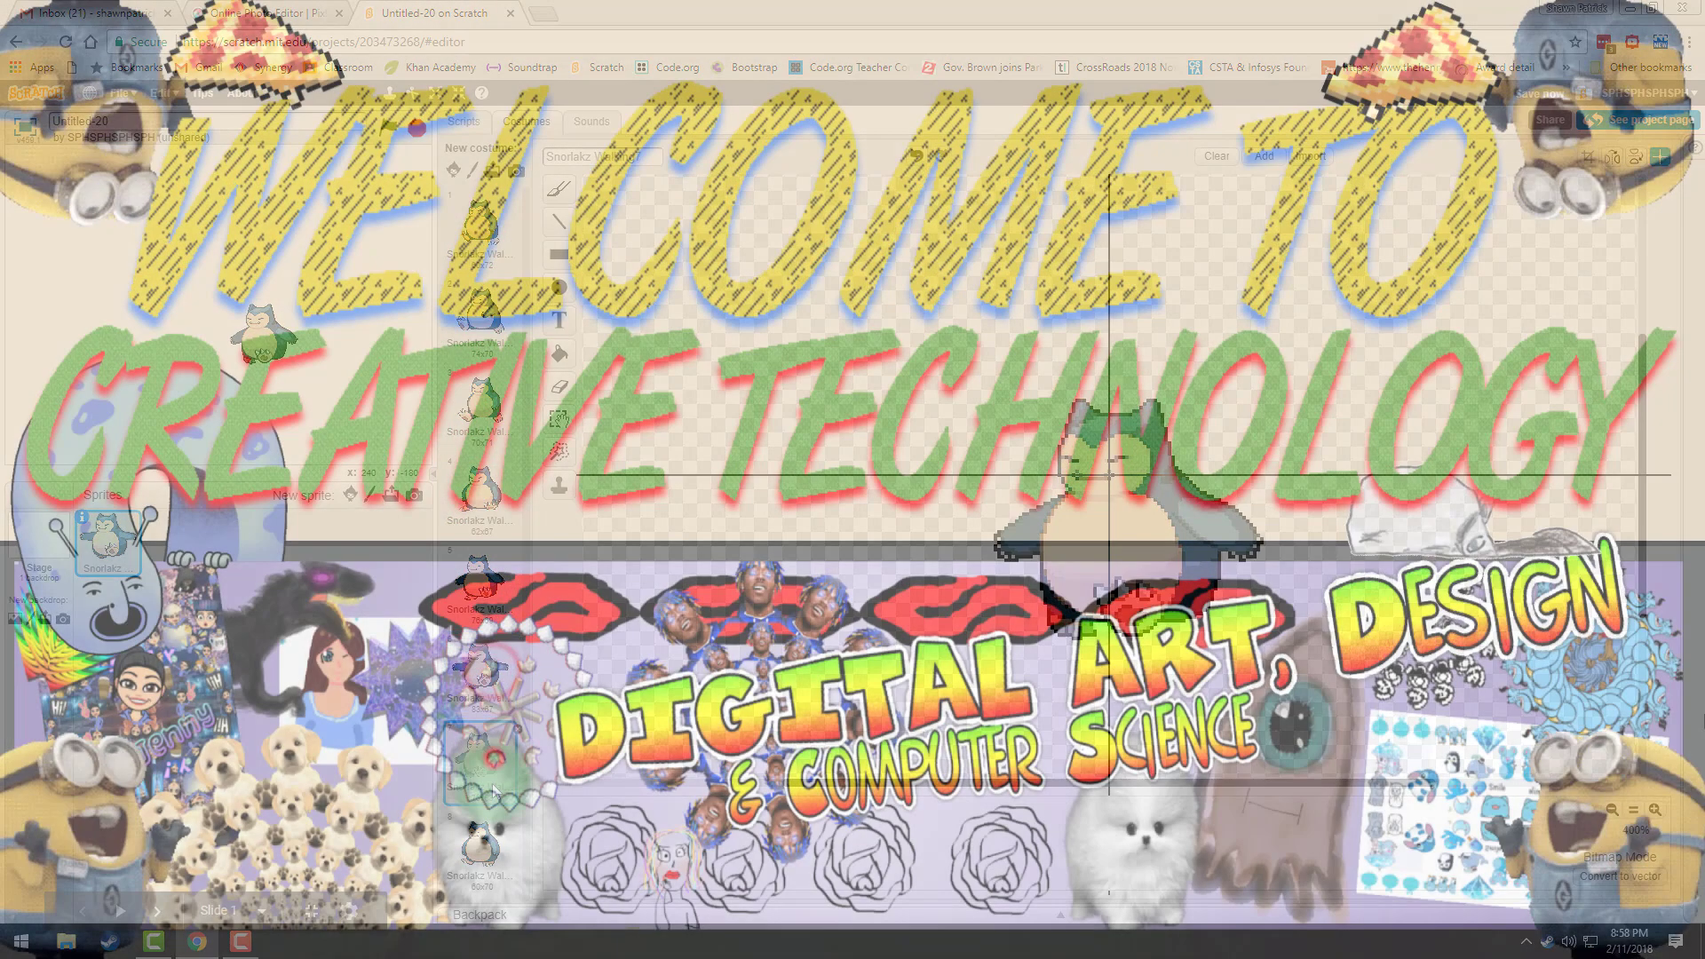